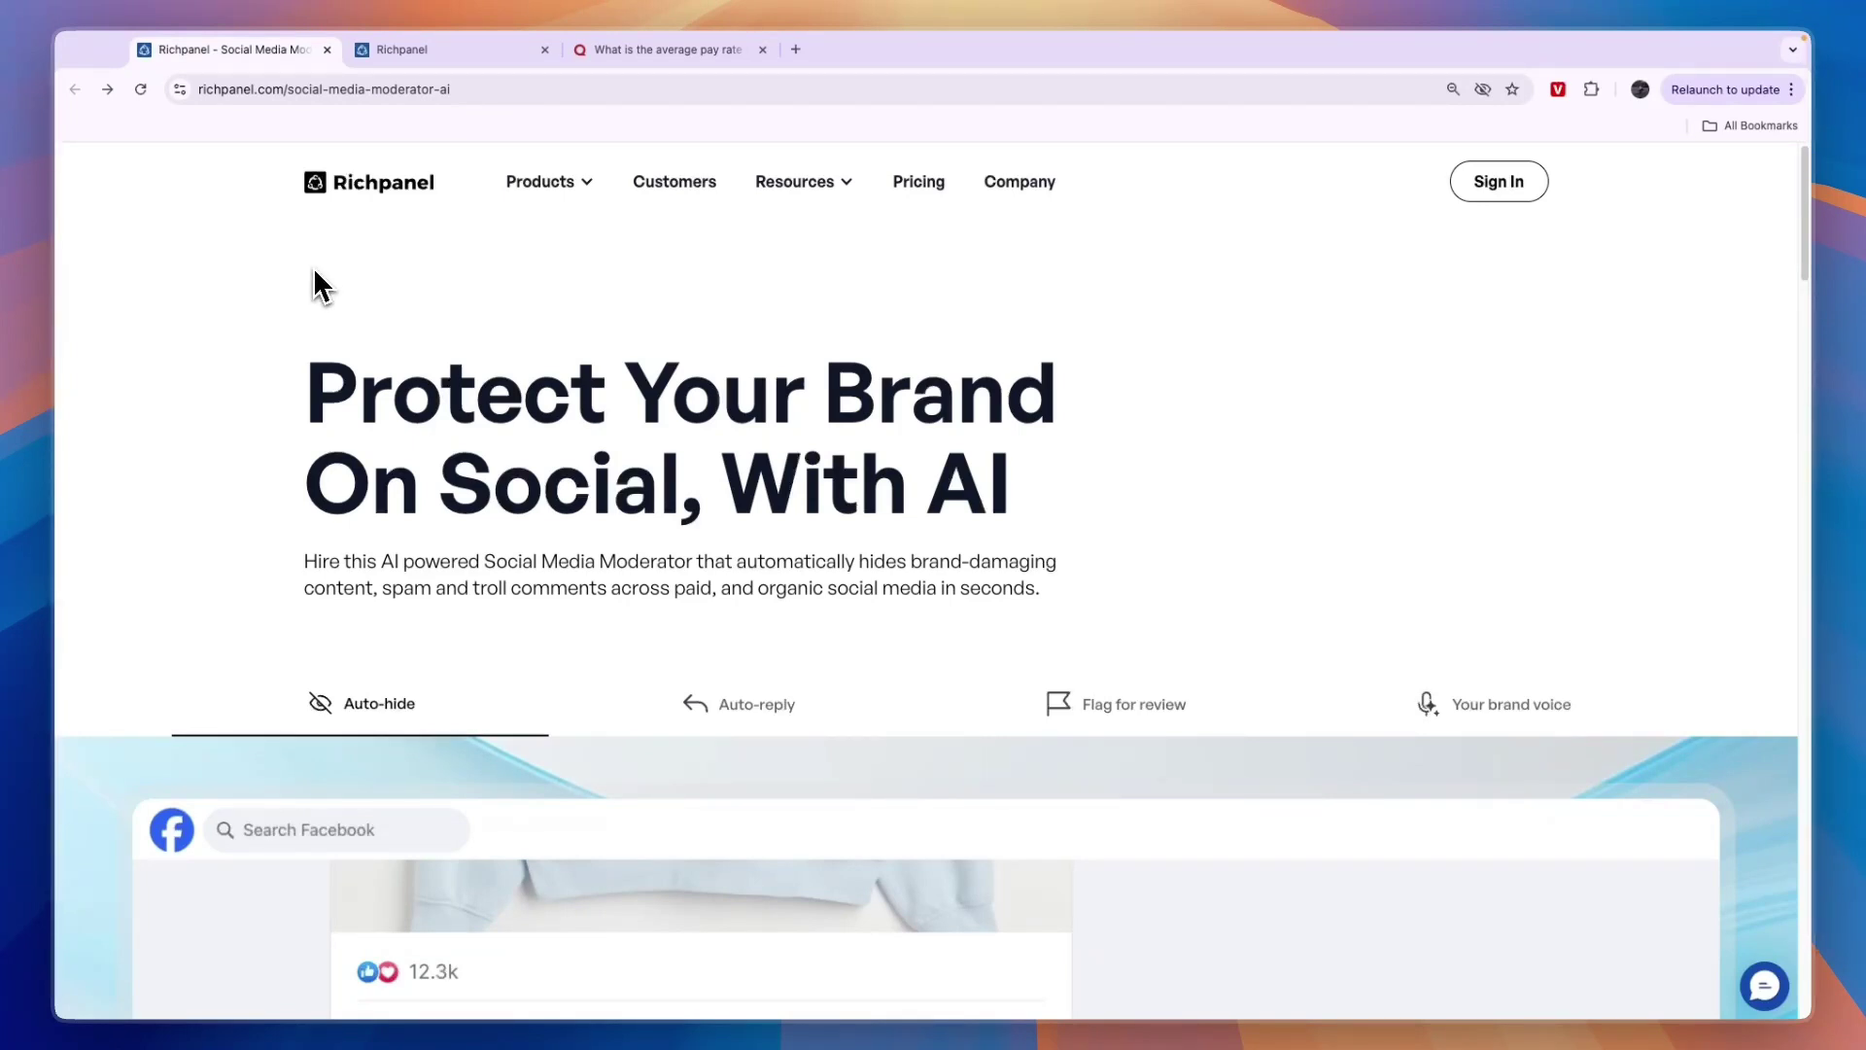
# Step: View the Auto-reply, Flag for review and Your brand voice demos, then return to the page top
pyautogui.scroll(-1, 309, 274)
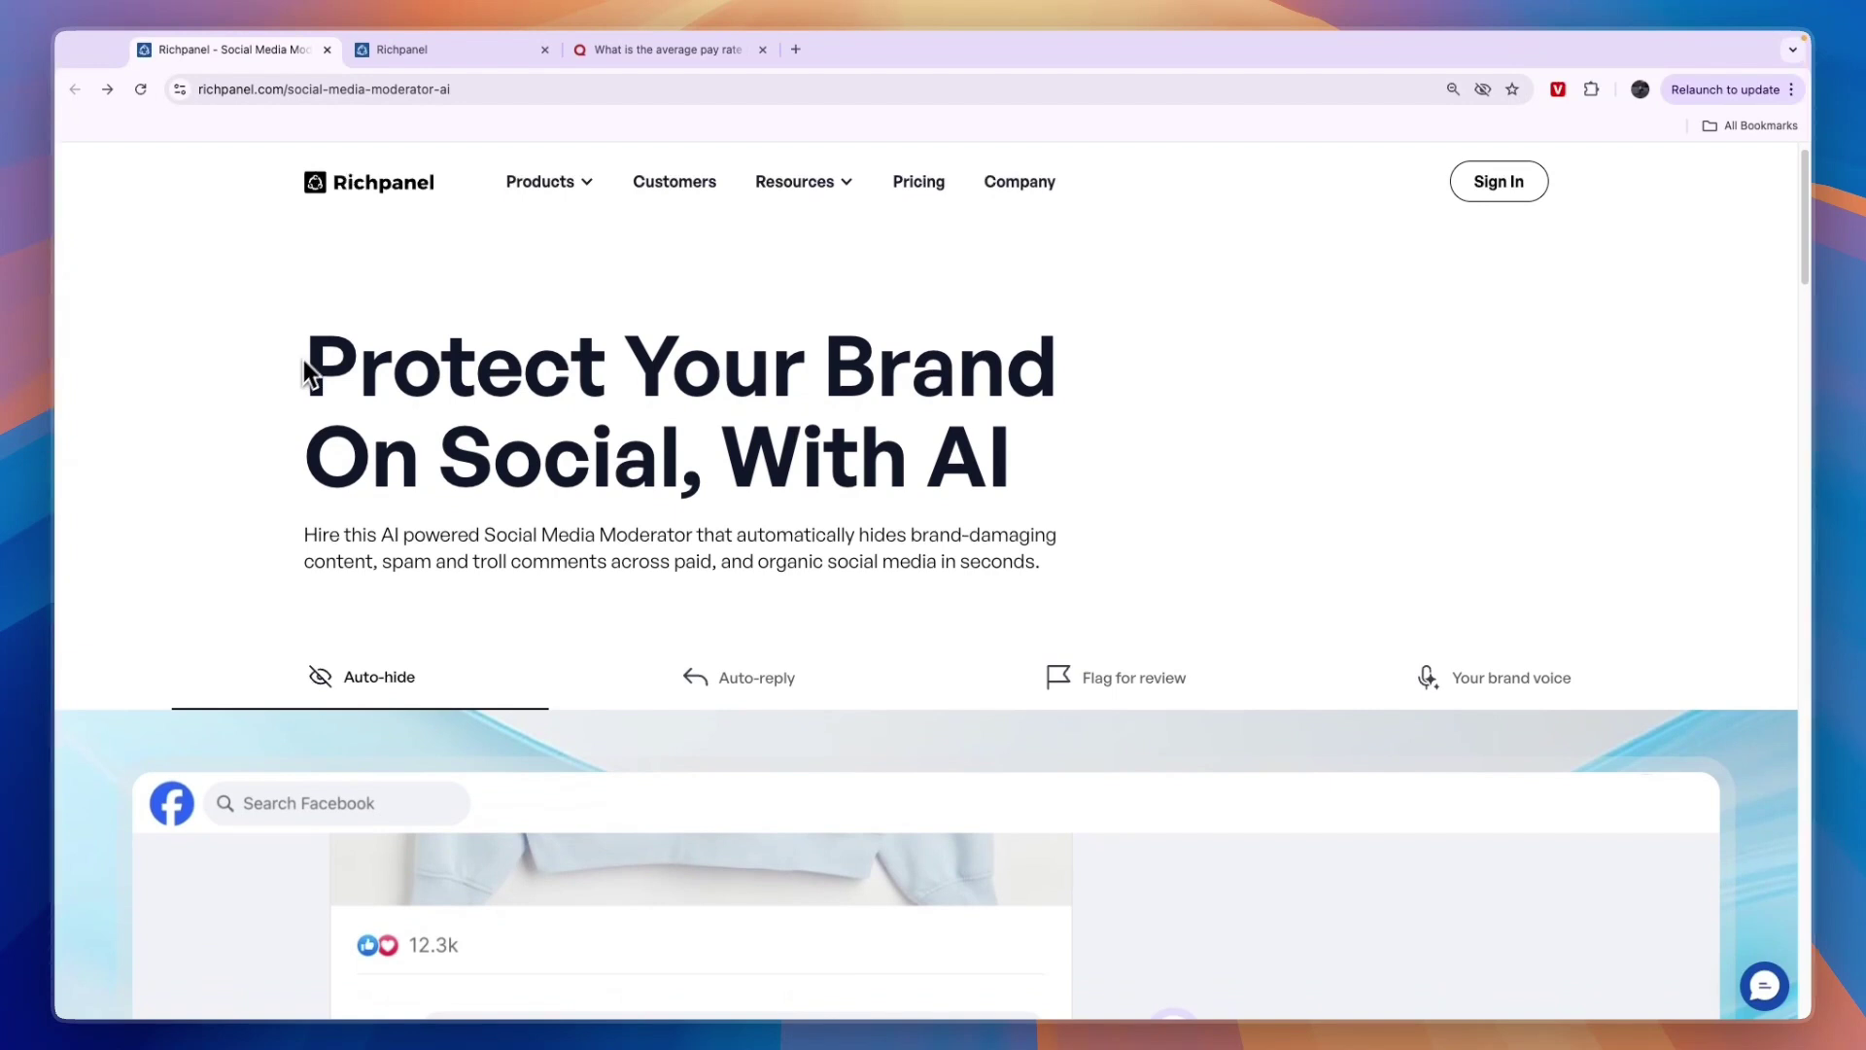
pyautogui.moveTo(307, 364); pyautogui.dragTo(1001, 474)
pyautogui.scroll(-1, 680, 396)
pyautogui.click(388, 375)
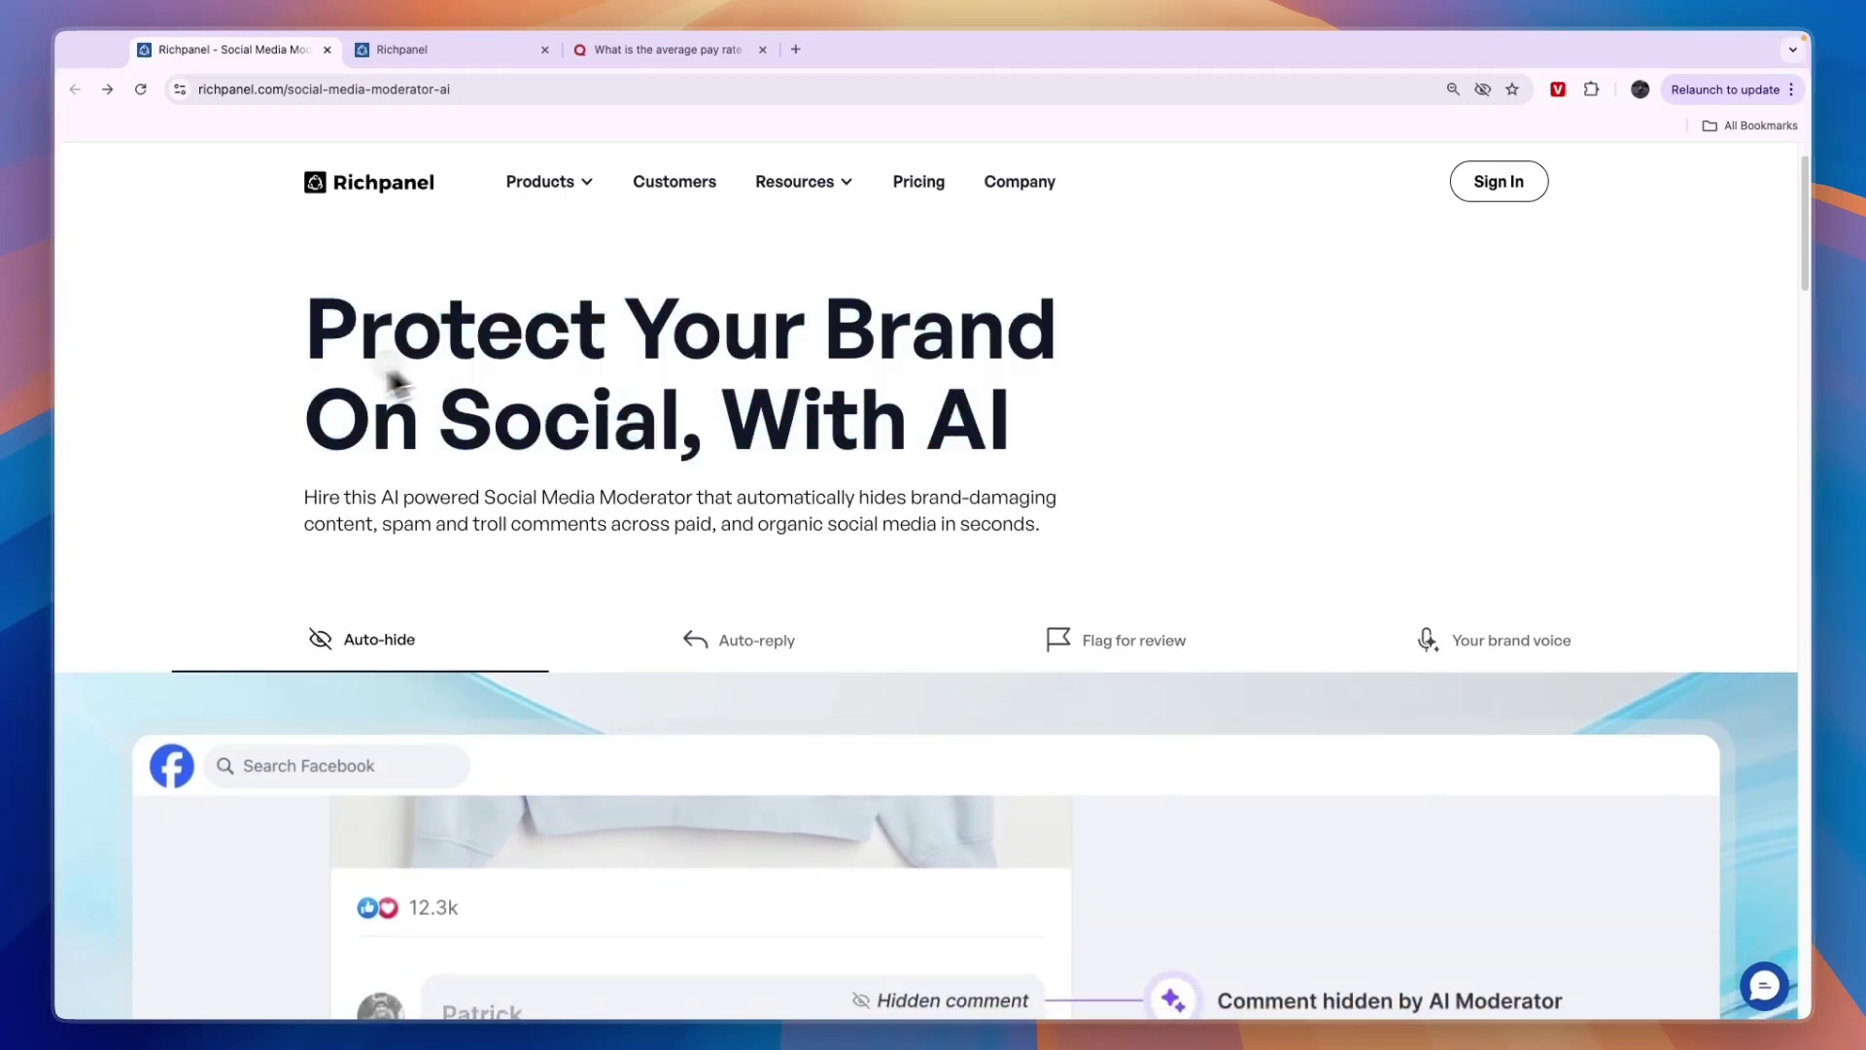
pyautogui.scroll(-5, 403, 418)
pyautogui.click(725, 268)
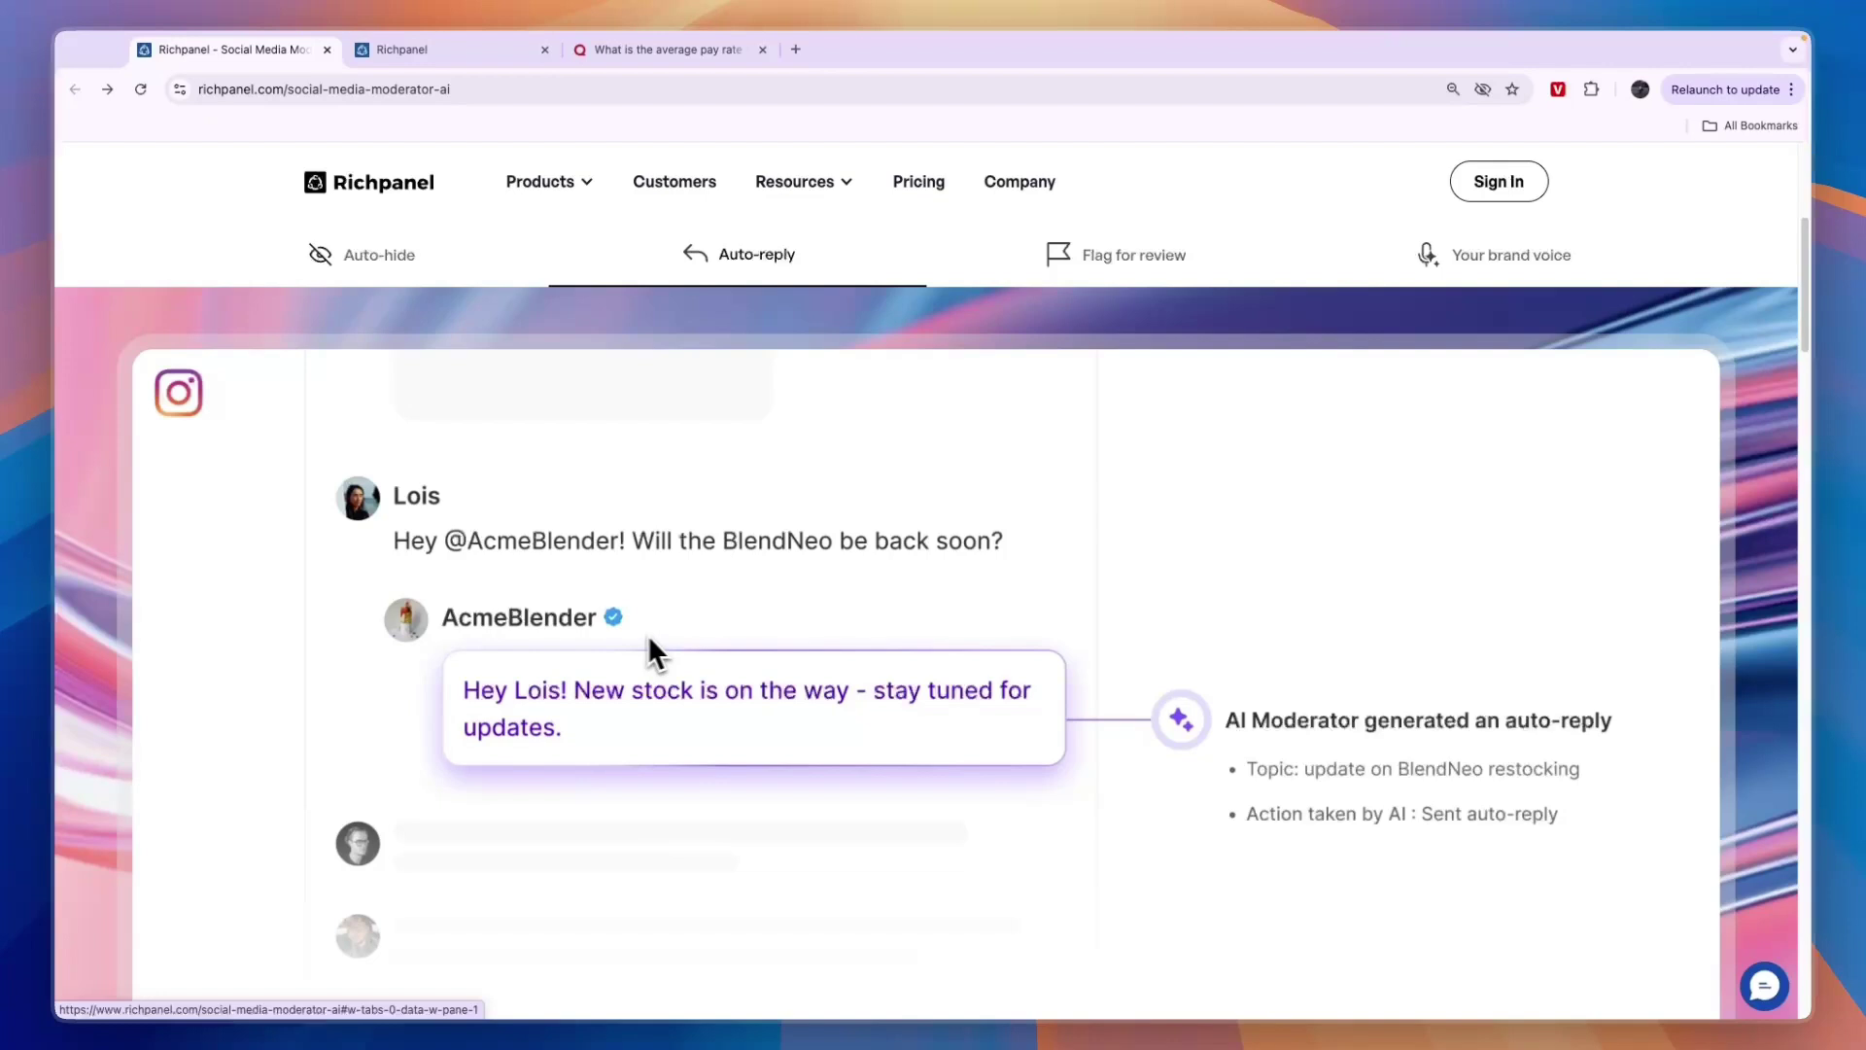
pyautogui.click(1135, 255)
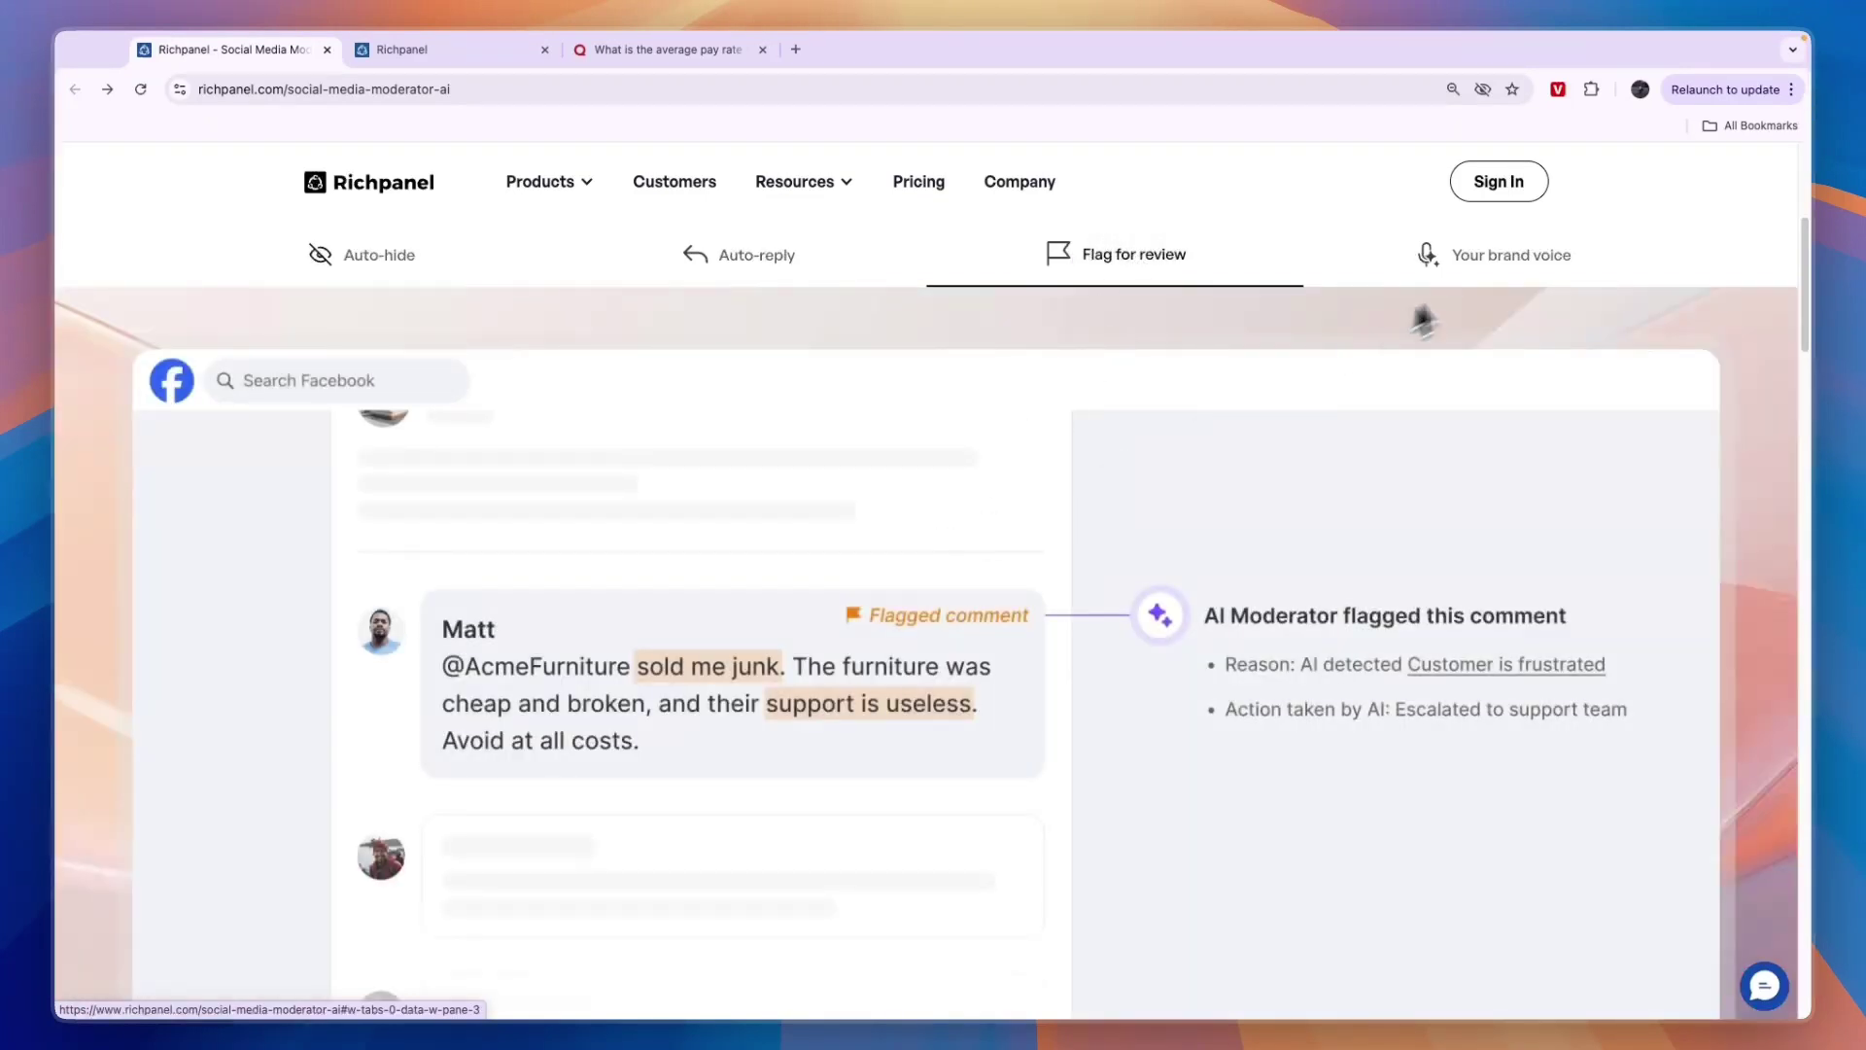
pyautogui.click(1458, 255)
pyautogui.scroll(-1, 1268, 727)
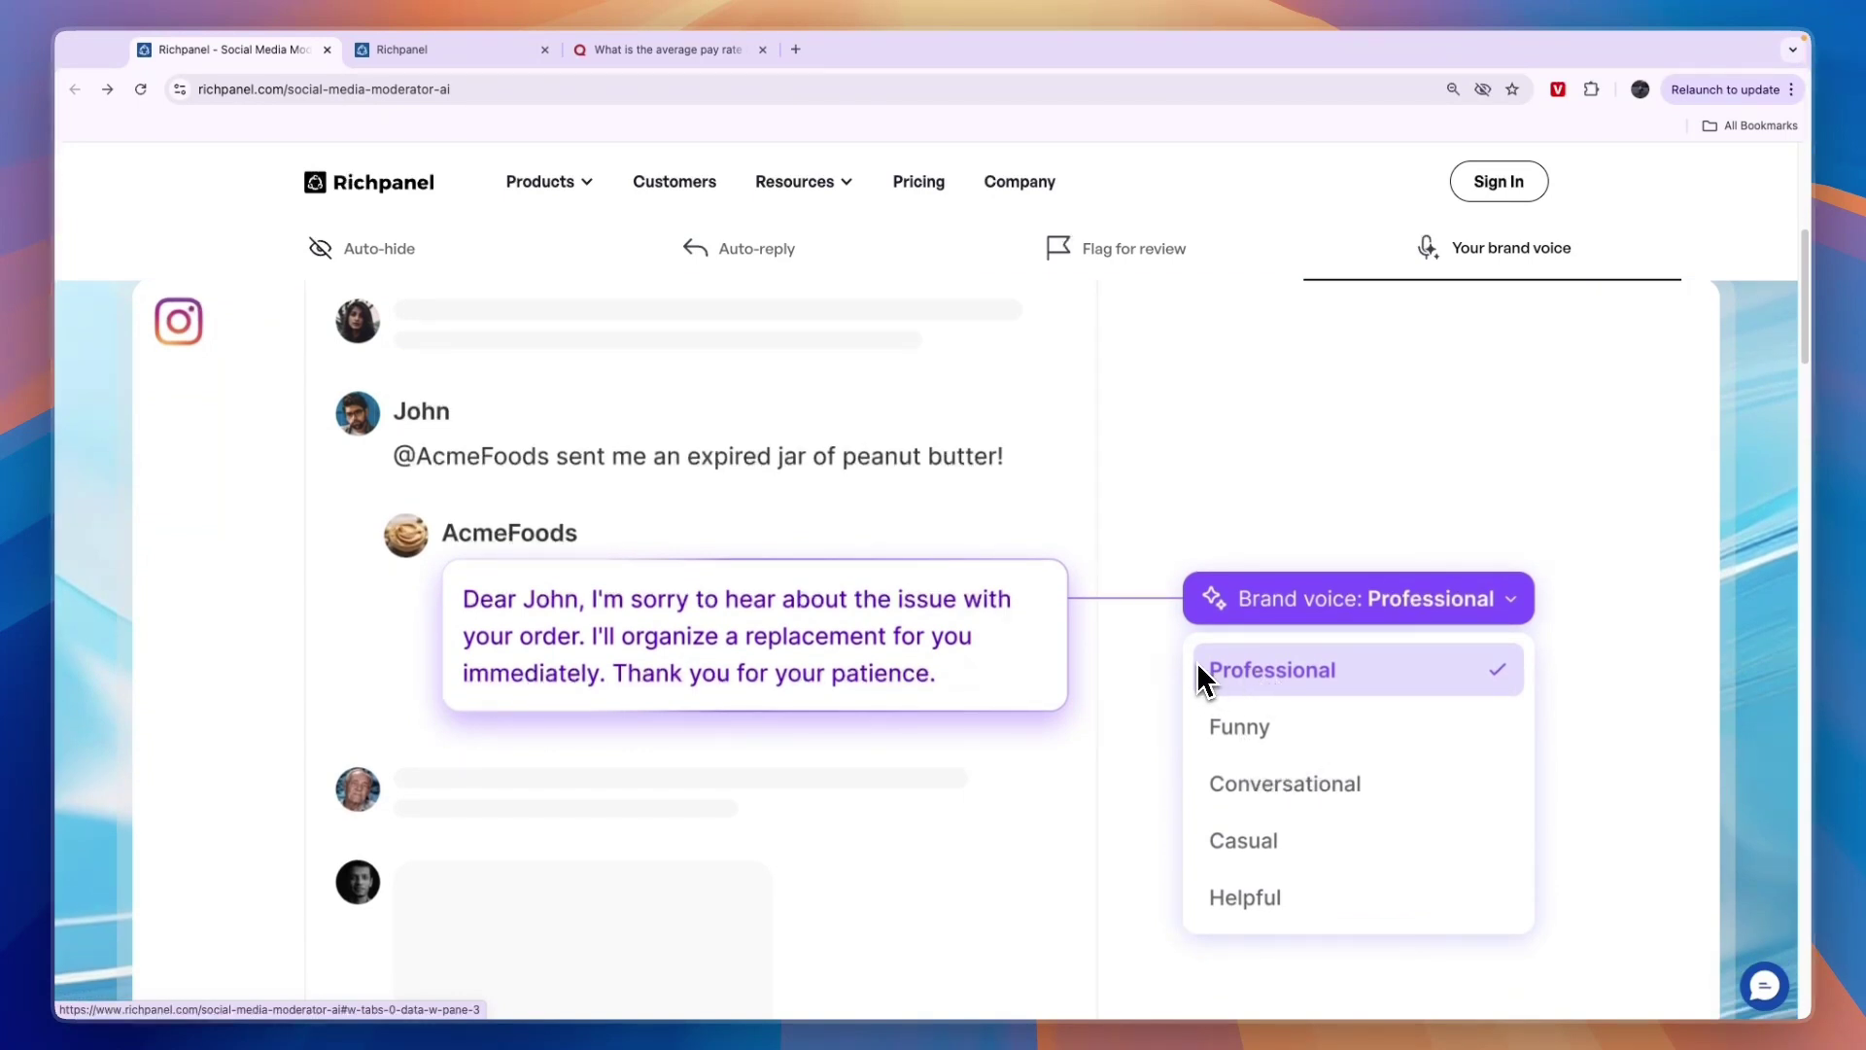
pyautogui.scroll(4, 878, 583)
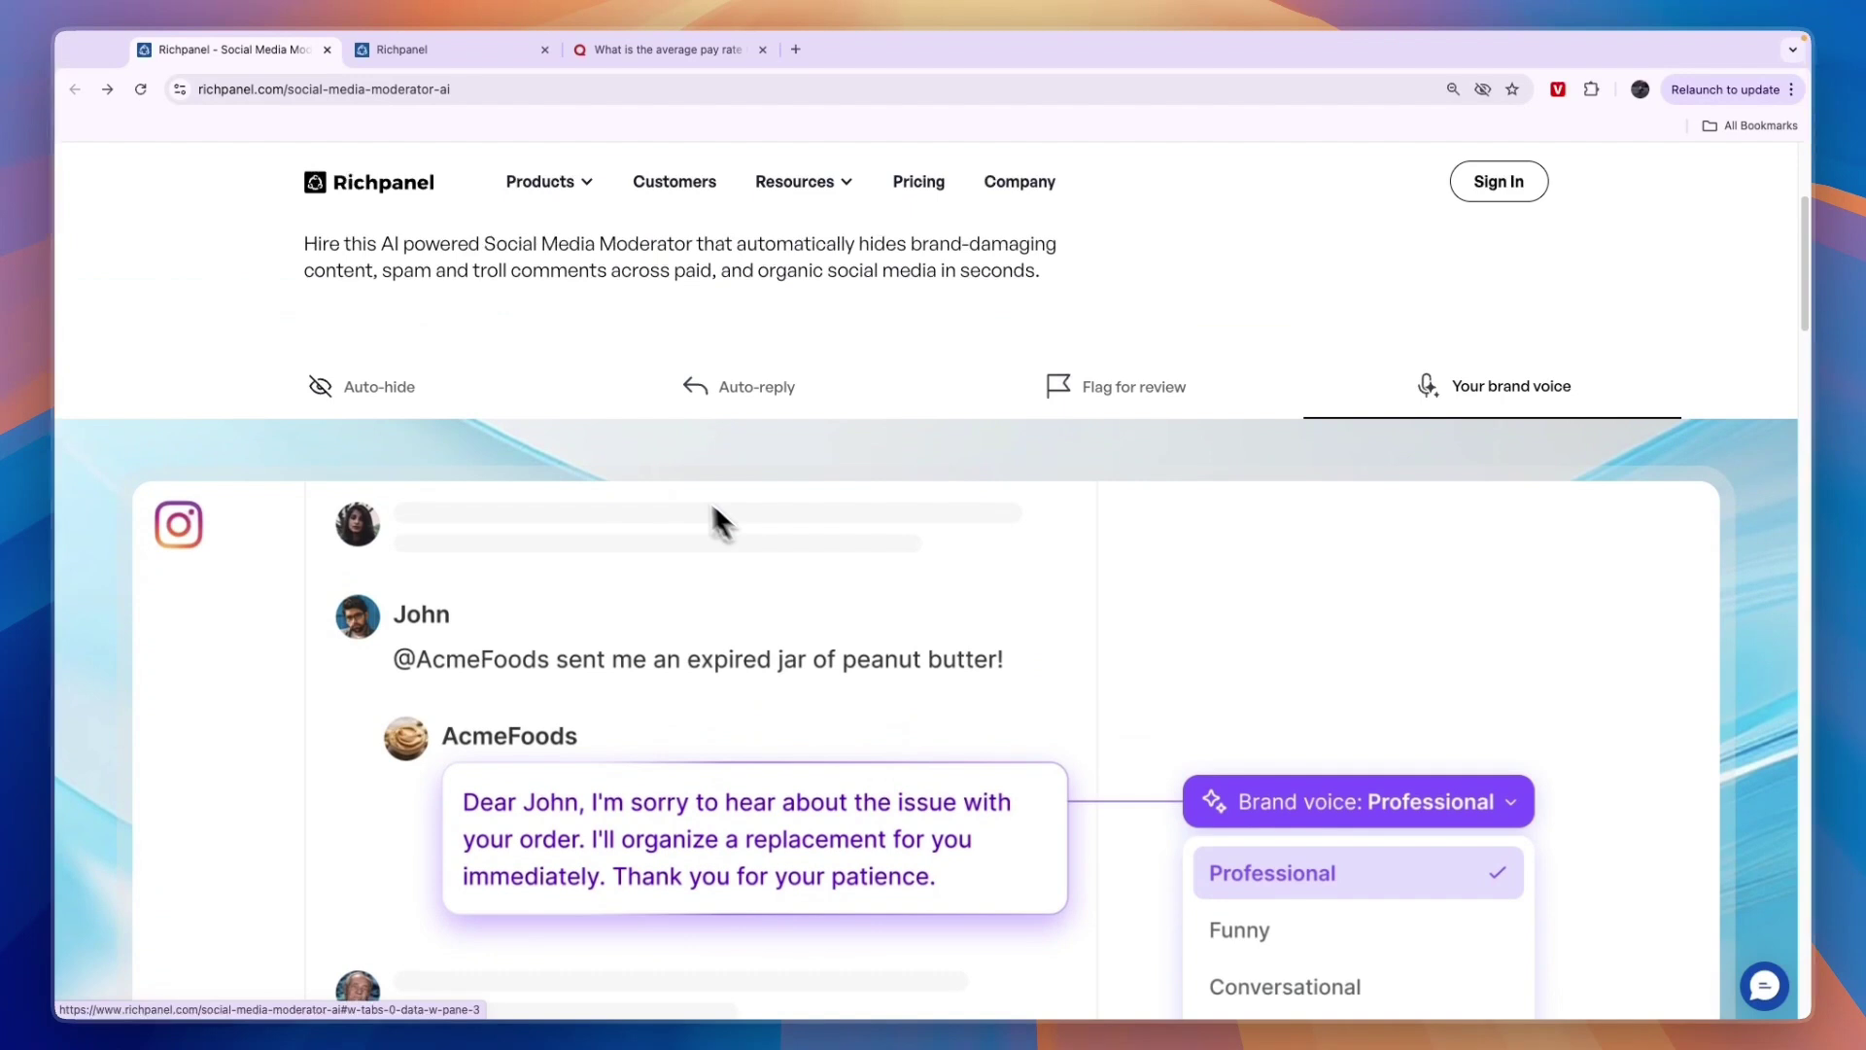
pyautogui.scroll(6, 719, 522)
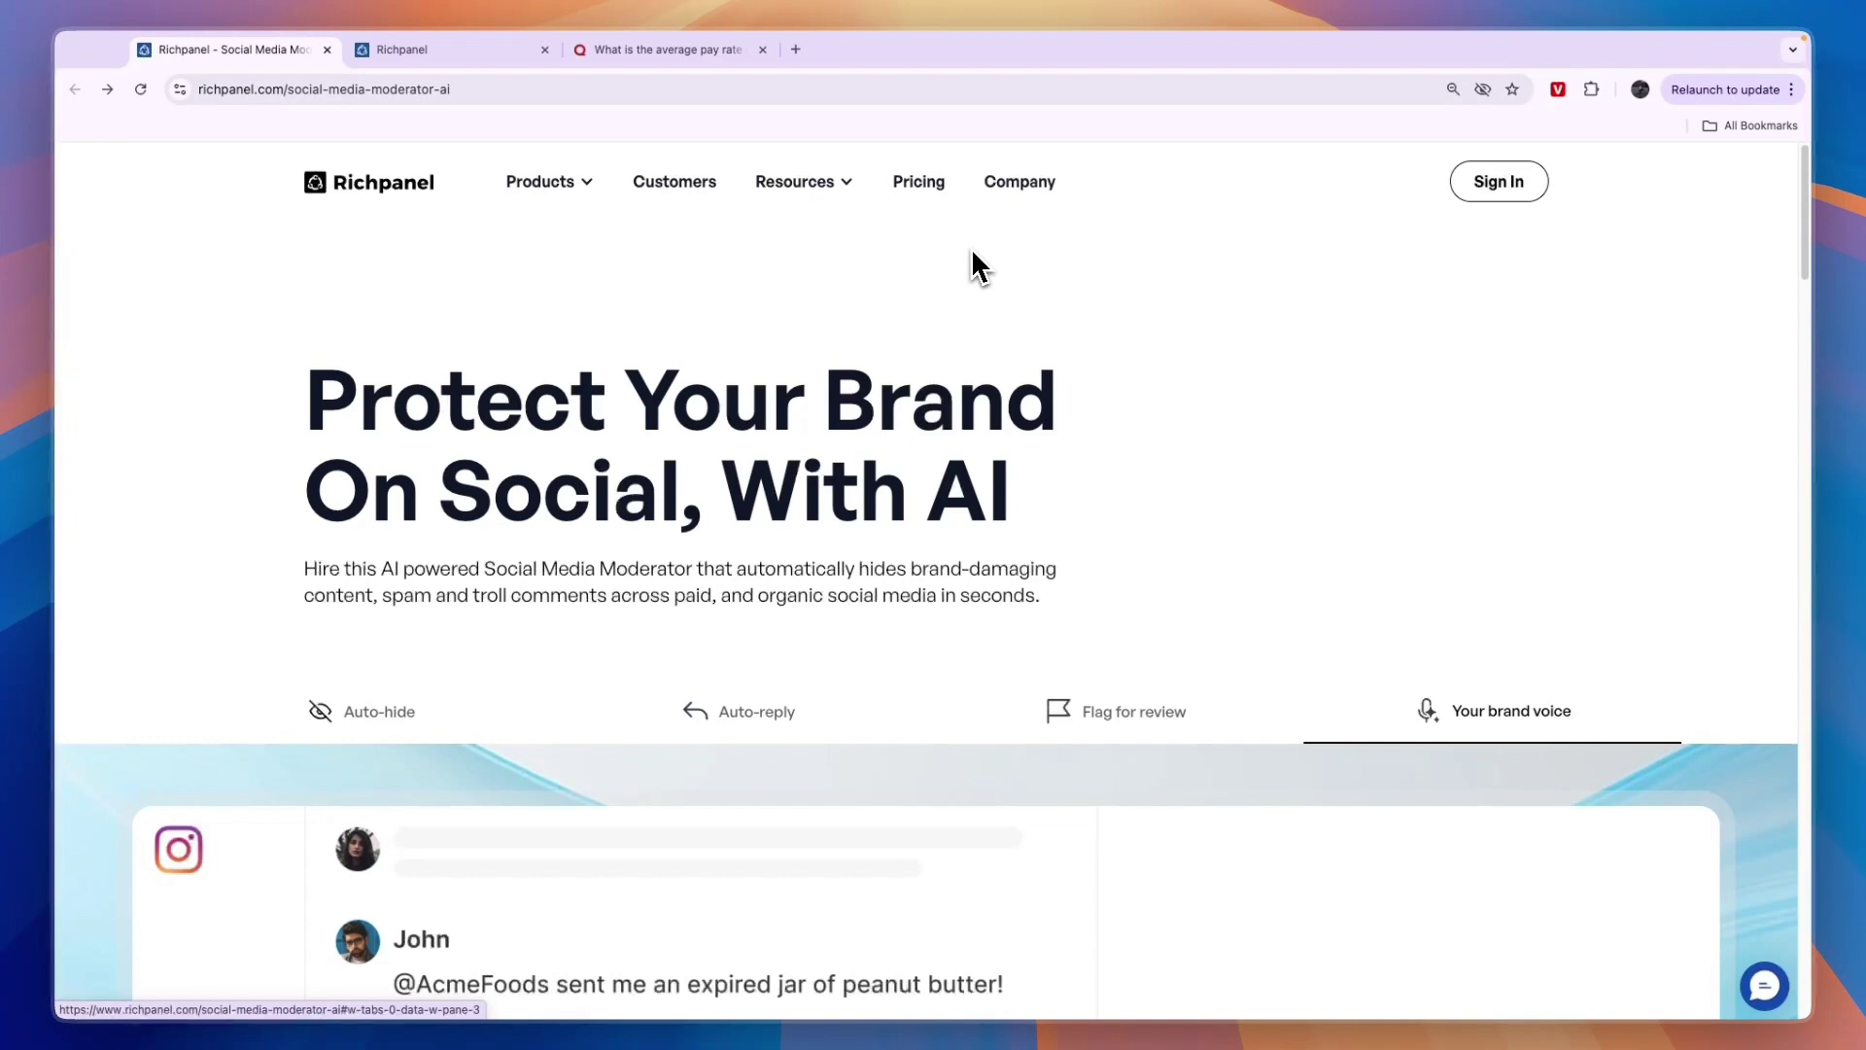
# Step: On the dashboard's AI employees page, open Manage on the Social Media Moderator card
pyautogui.hotkey('ctrl', 'Tab')
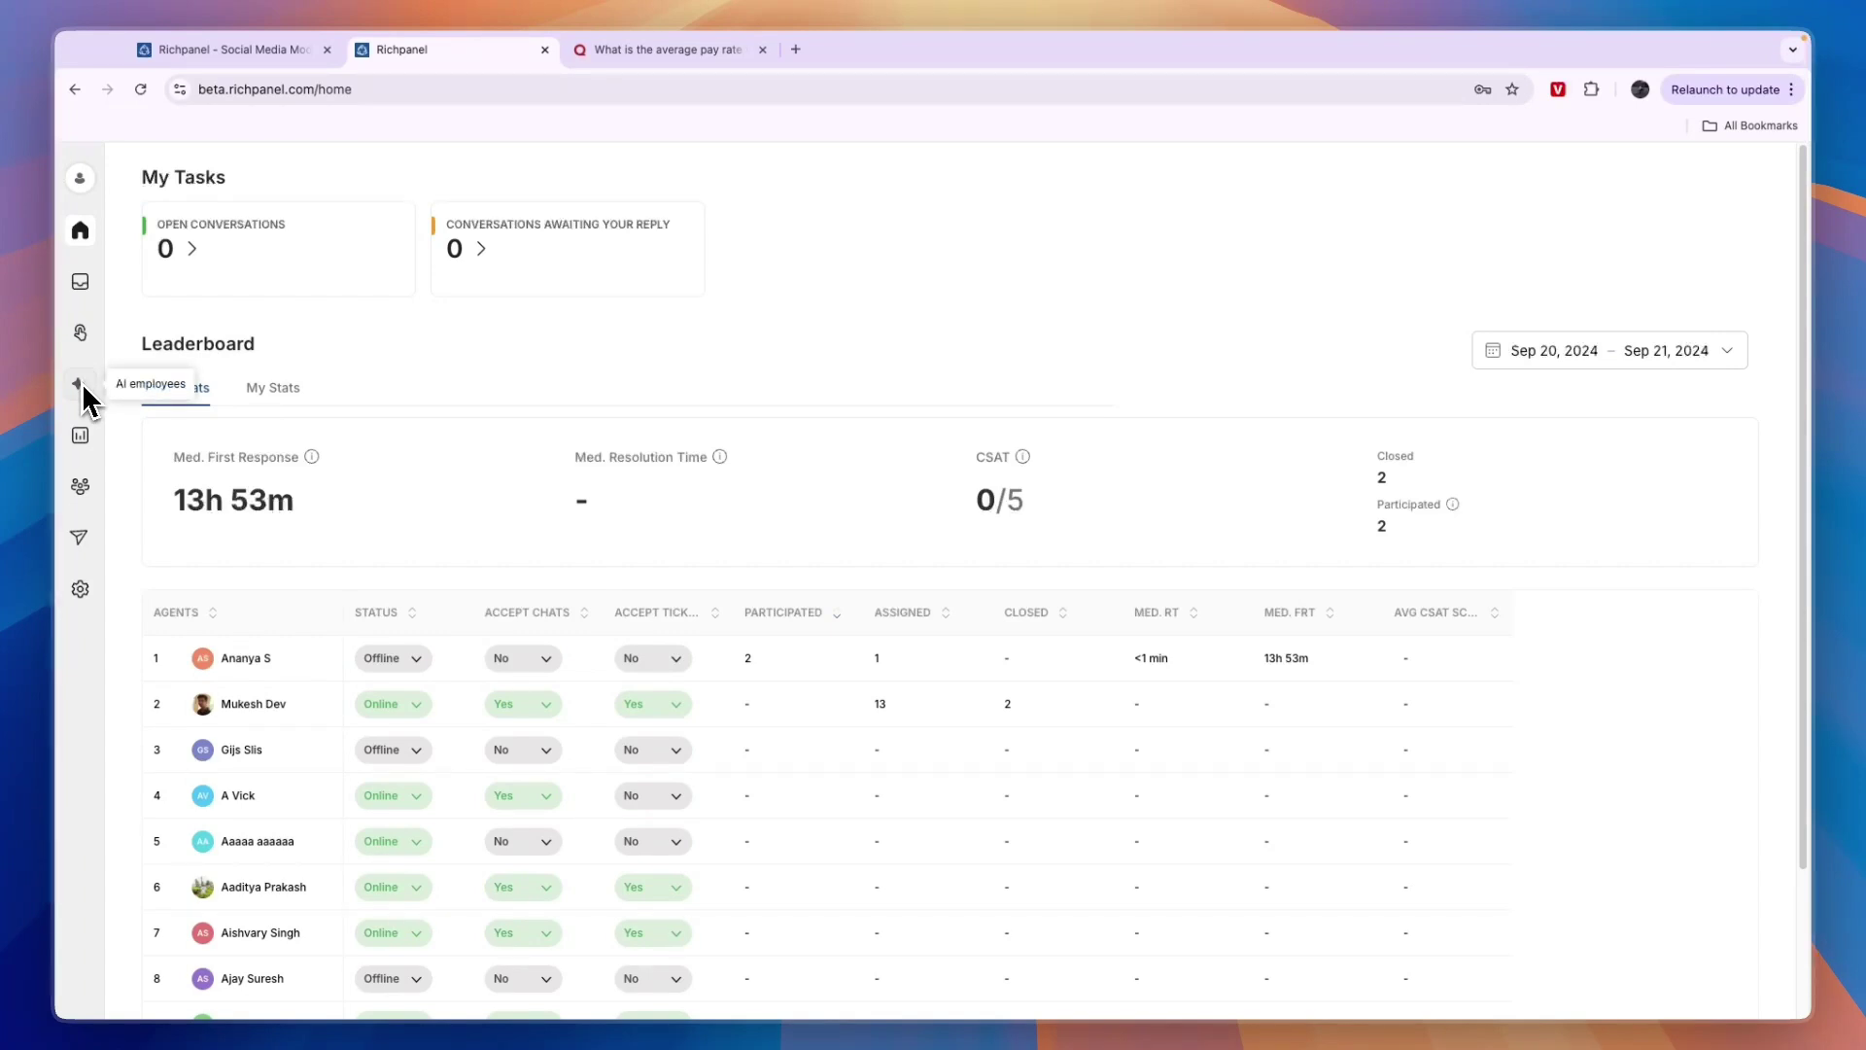
pyautogui.click(82, 386)
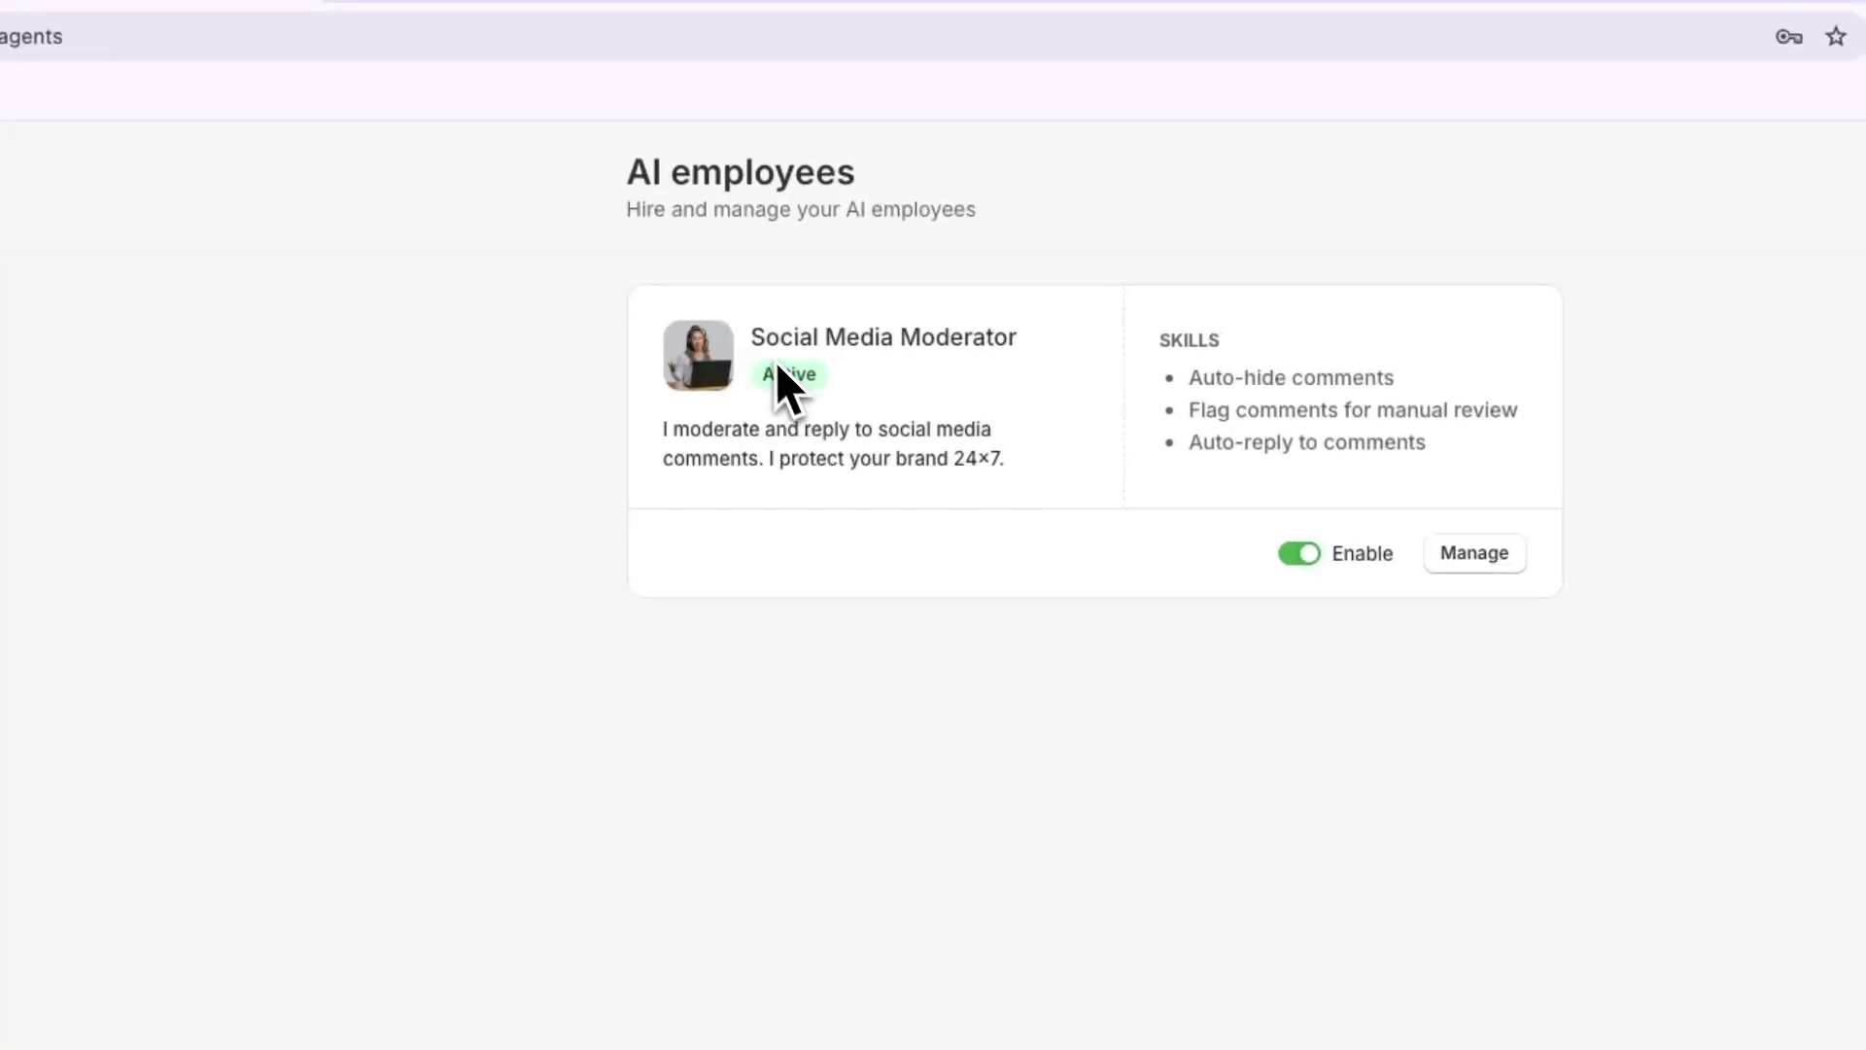
pyautogui.moveTo(857, 322); pyautogui.dragTo(1136, 336)
pyautogui.click(661, 440)
pyautogui.moveTo(851, 425); pyautogui.dragTo(1026, 459)
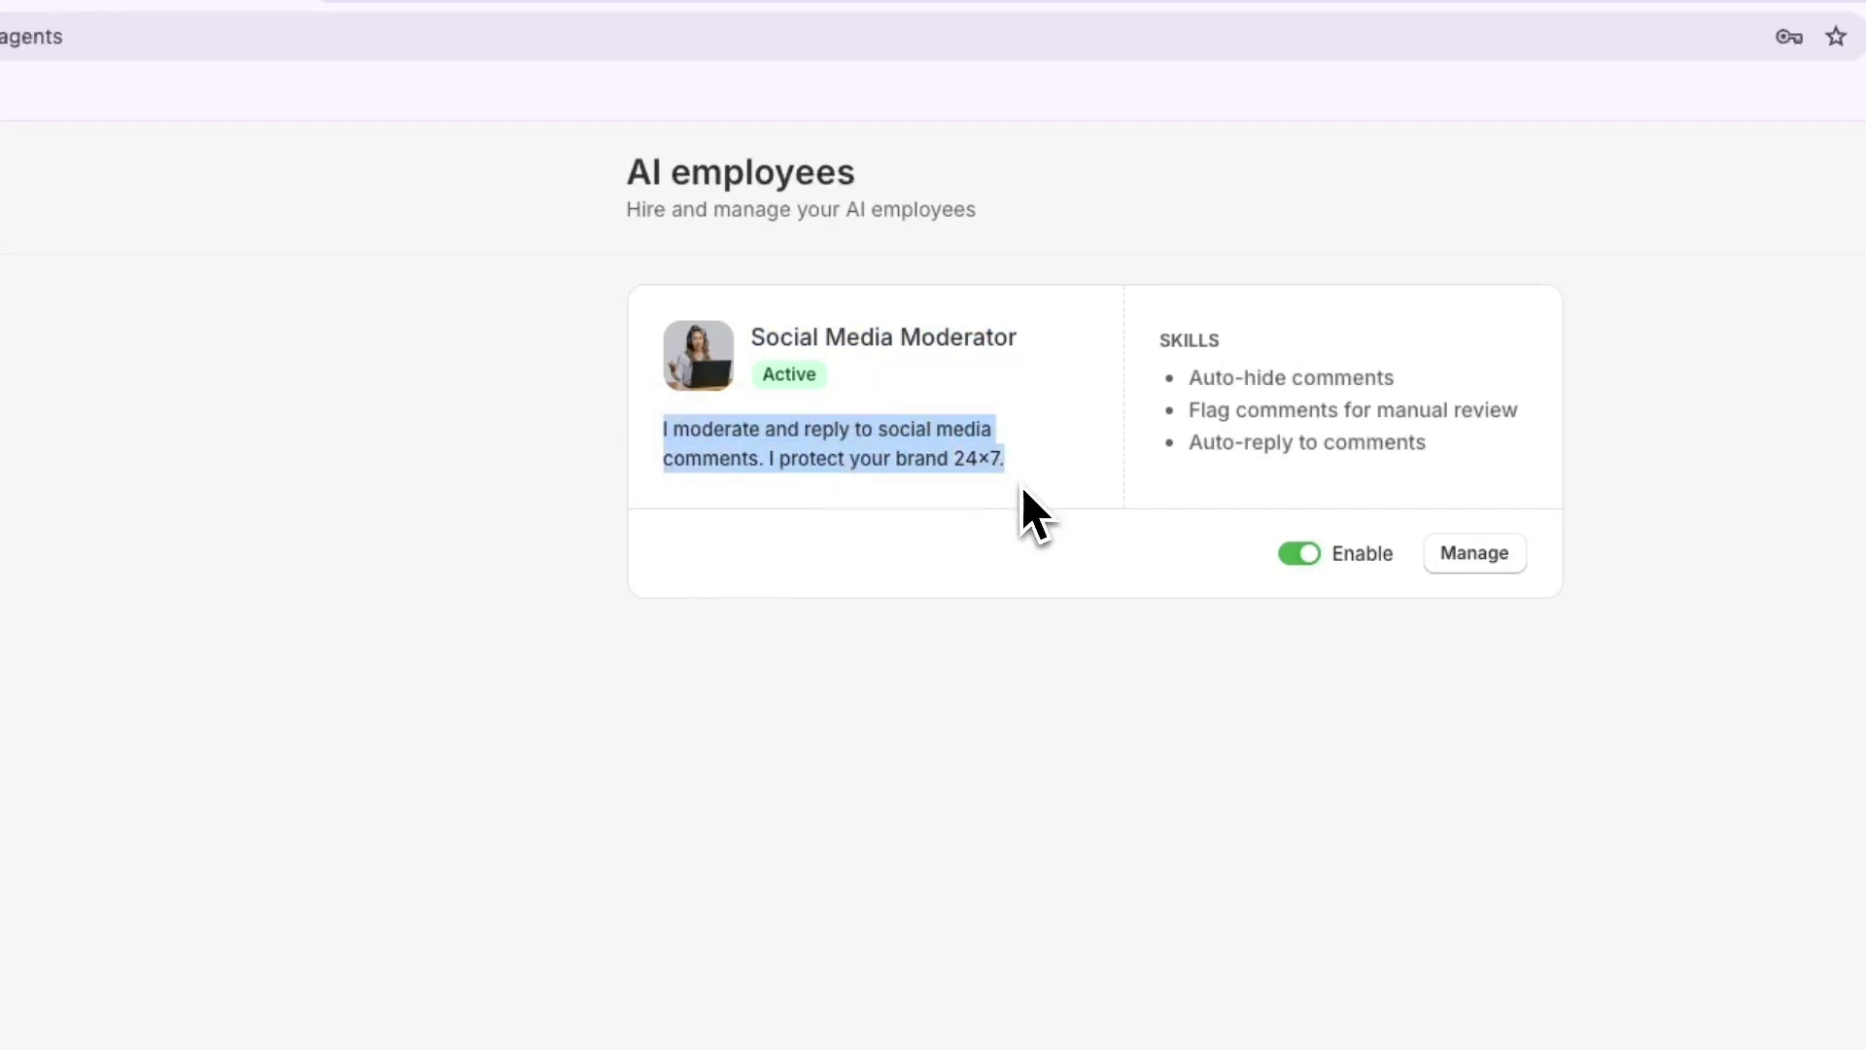
pyautogui.click(1033, 572)
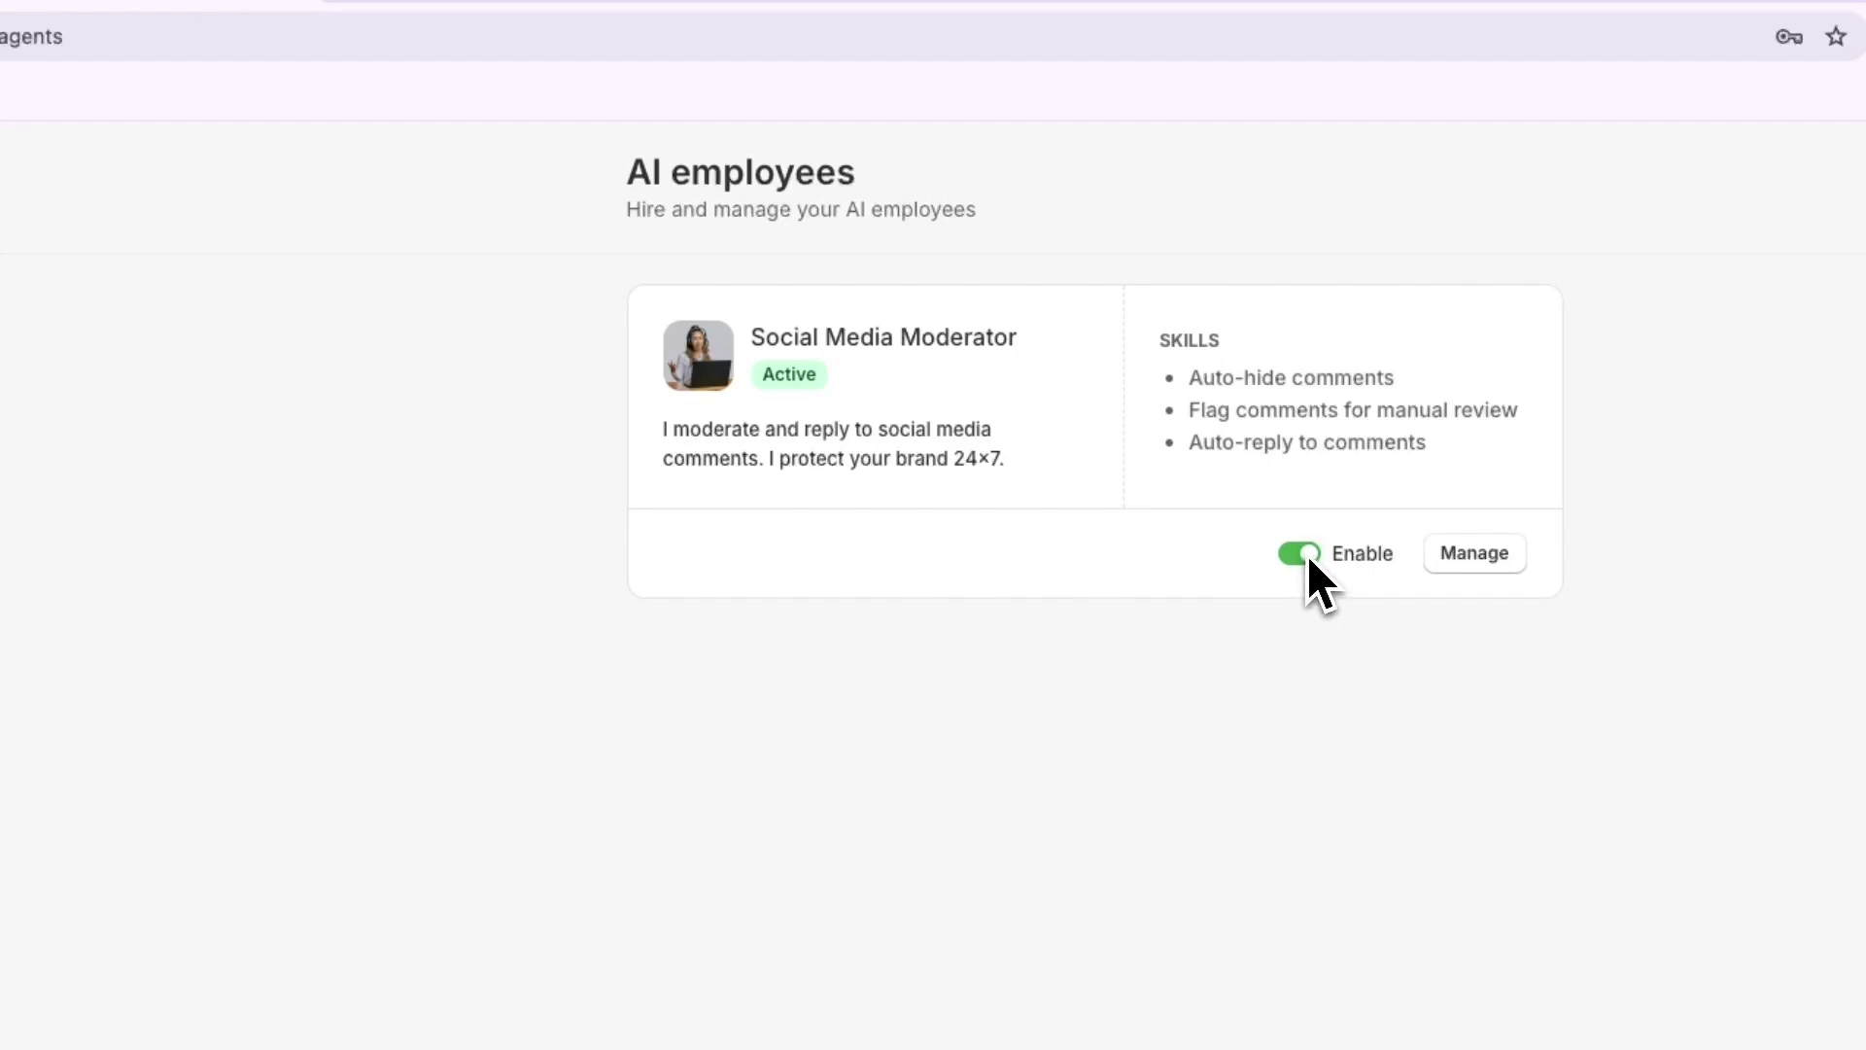
pyautogui.click(1313, 442)
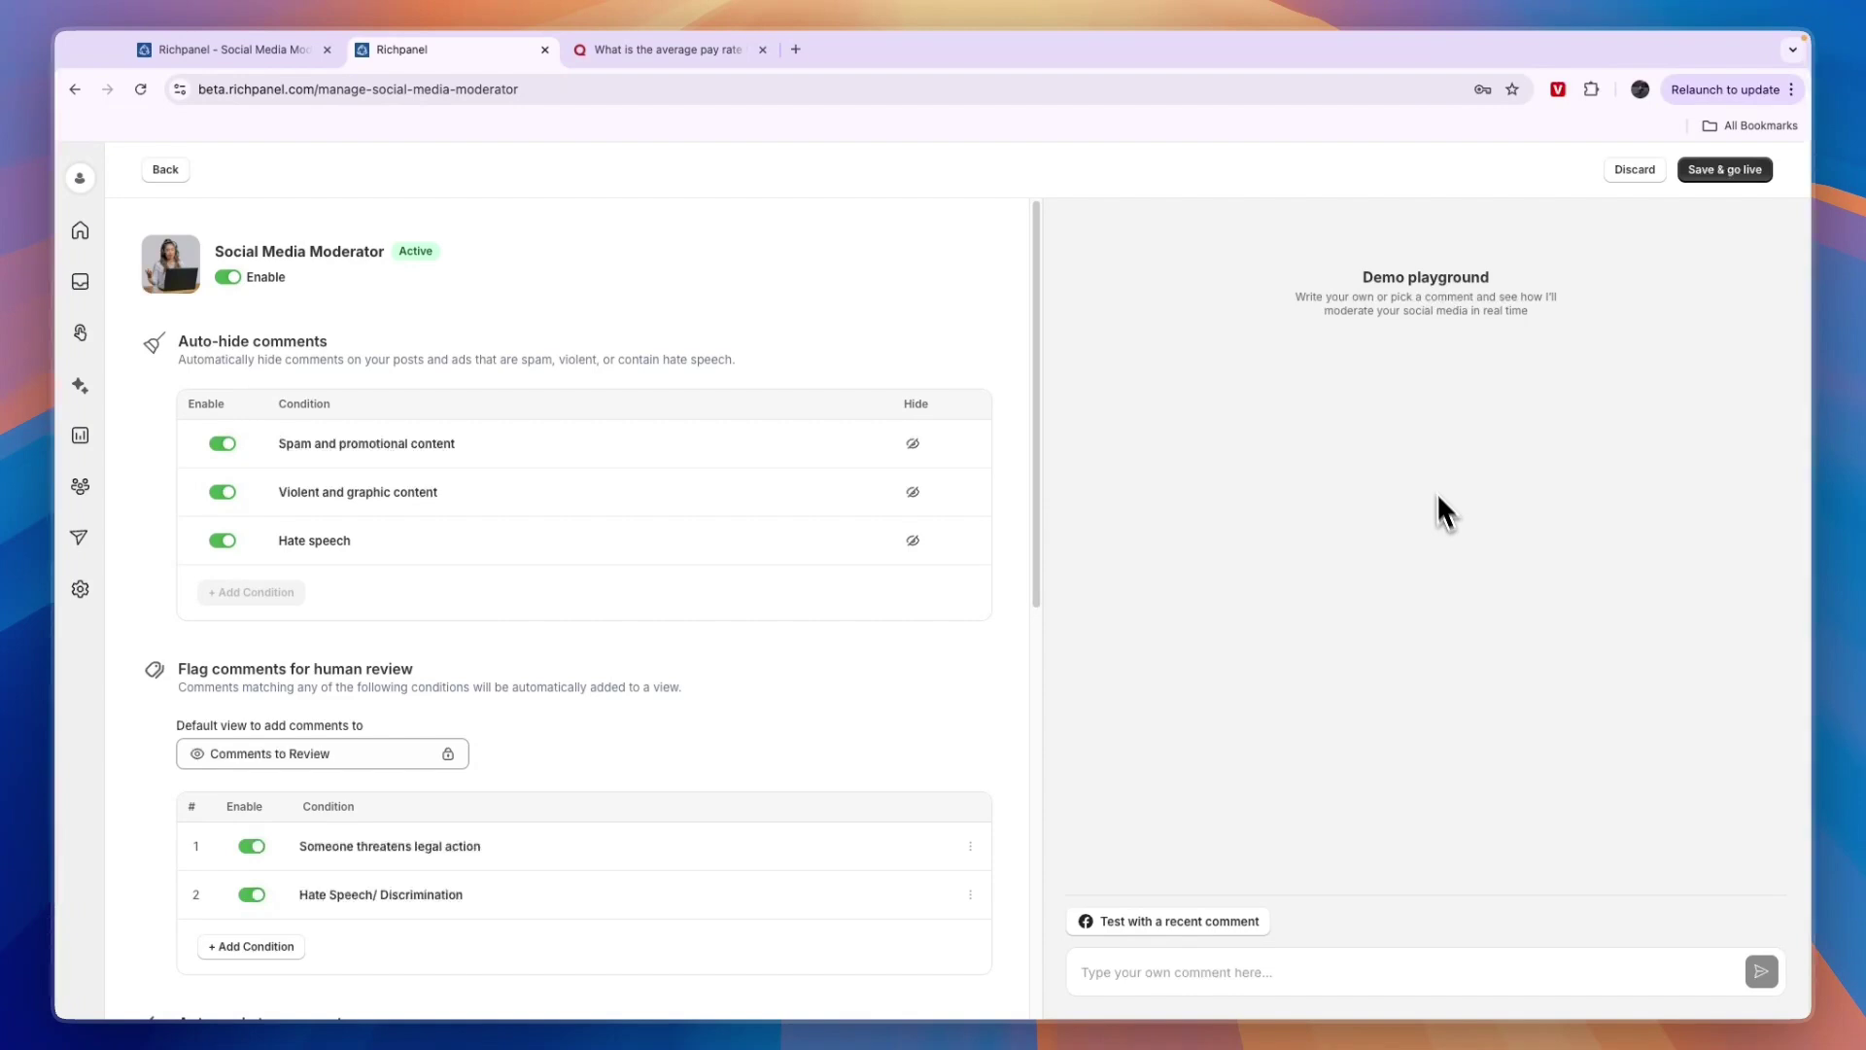
pyautogui.moveTo(1295, 297); pyautogui.dragTo(1502, 318)
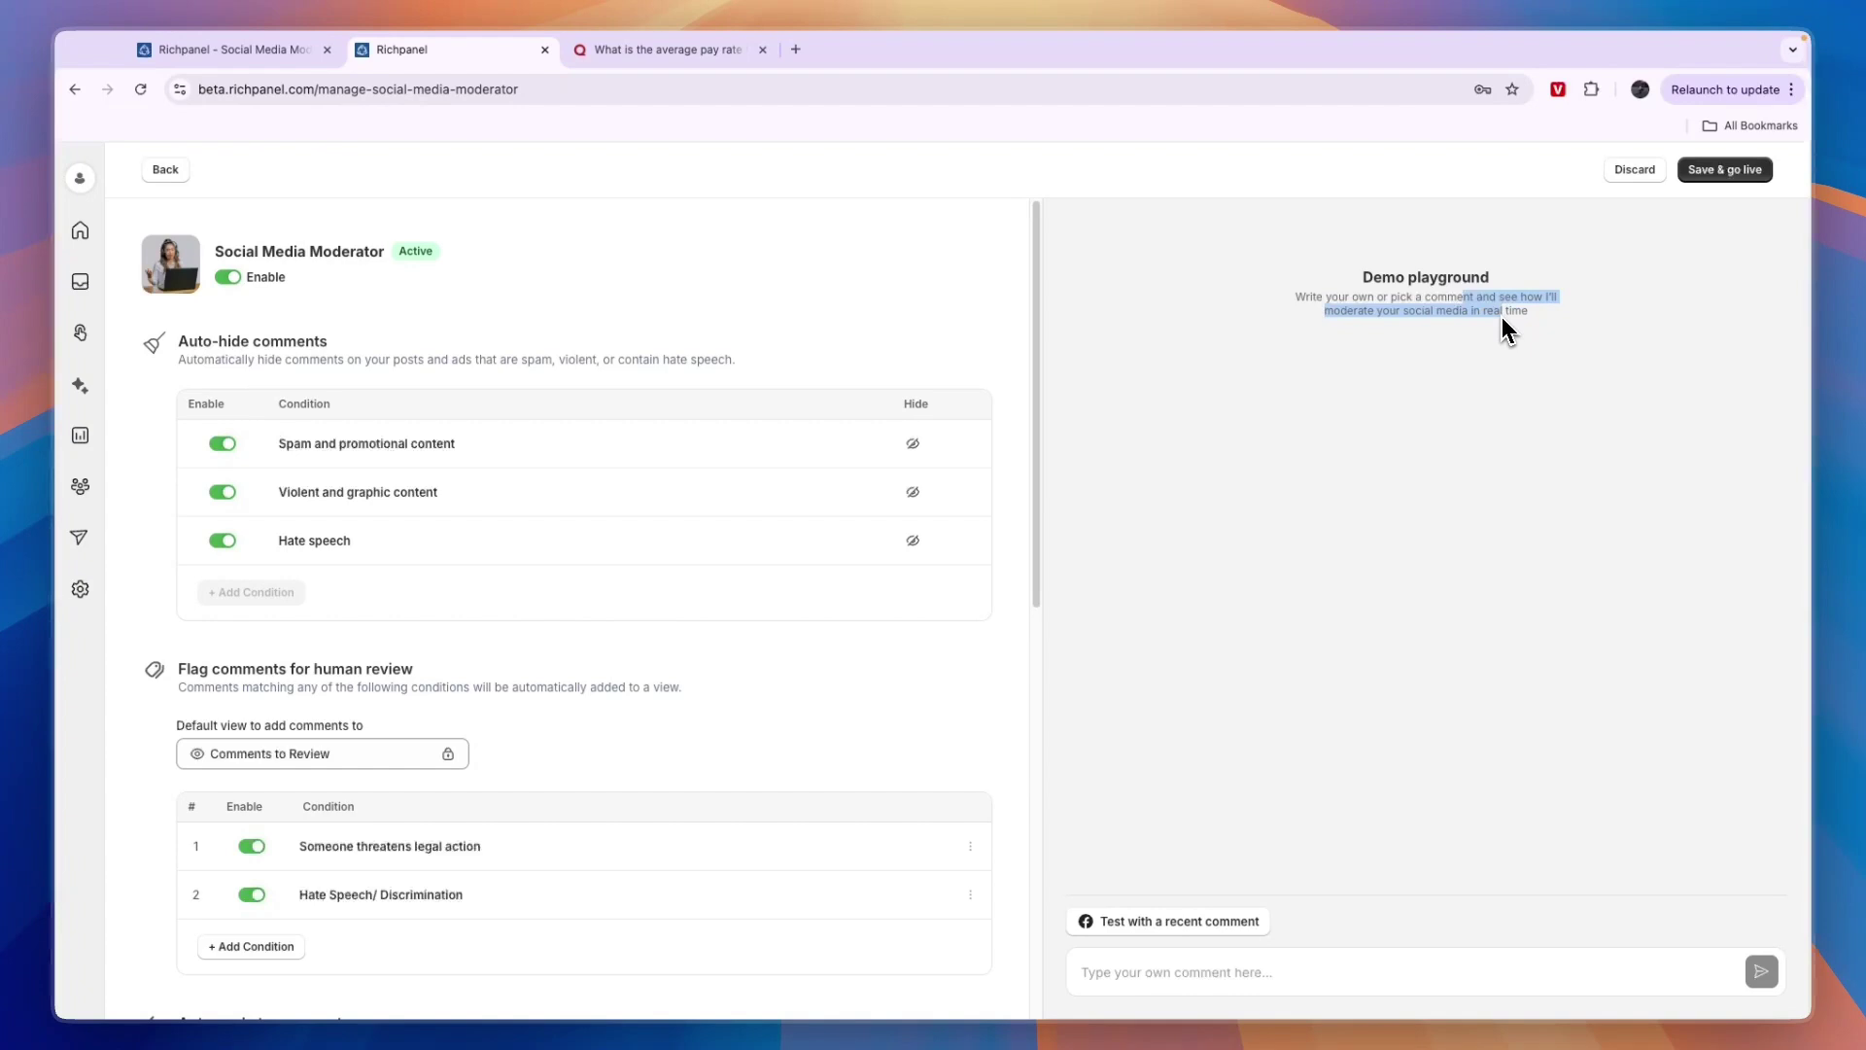
pyautogui.click(1497, 399)
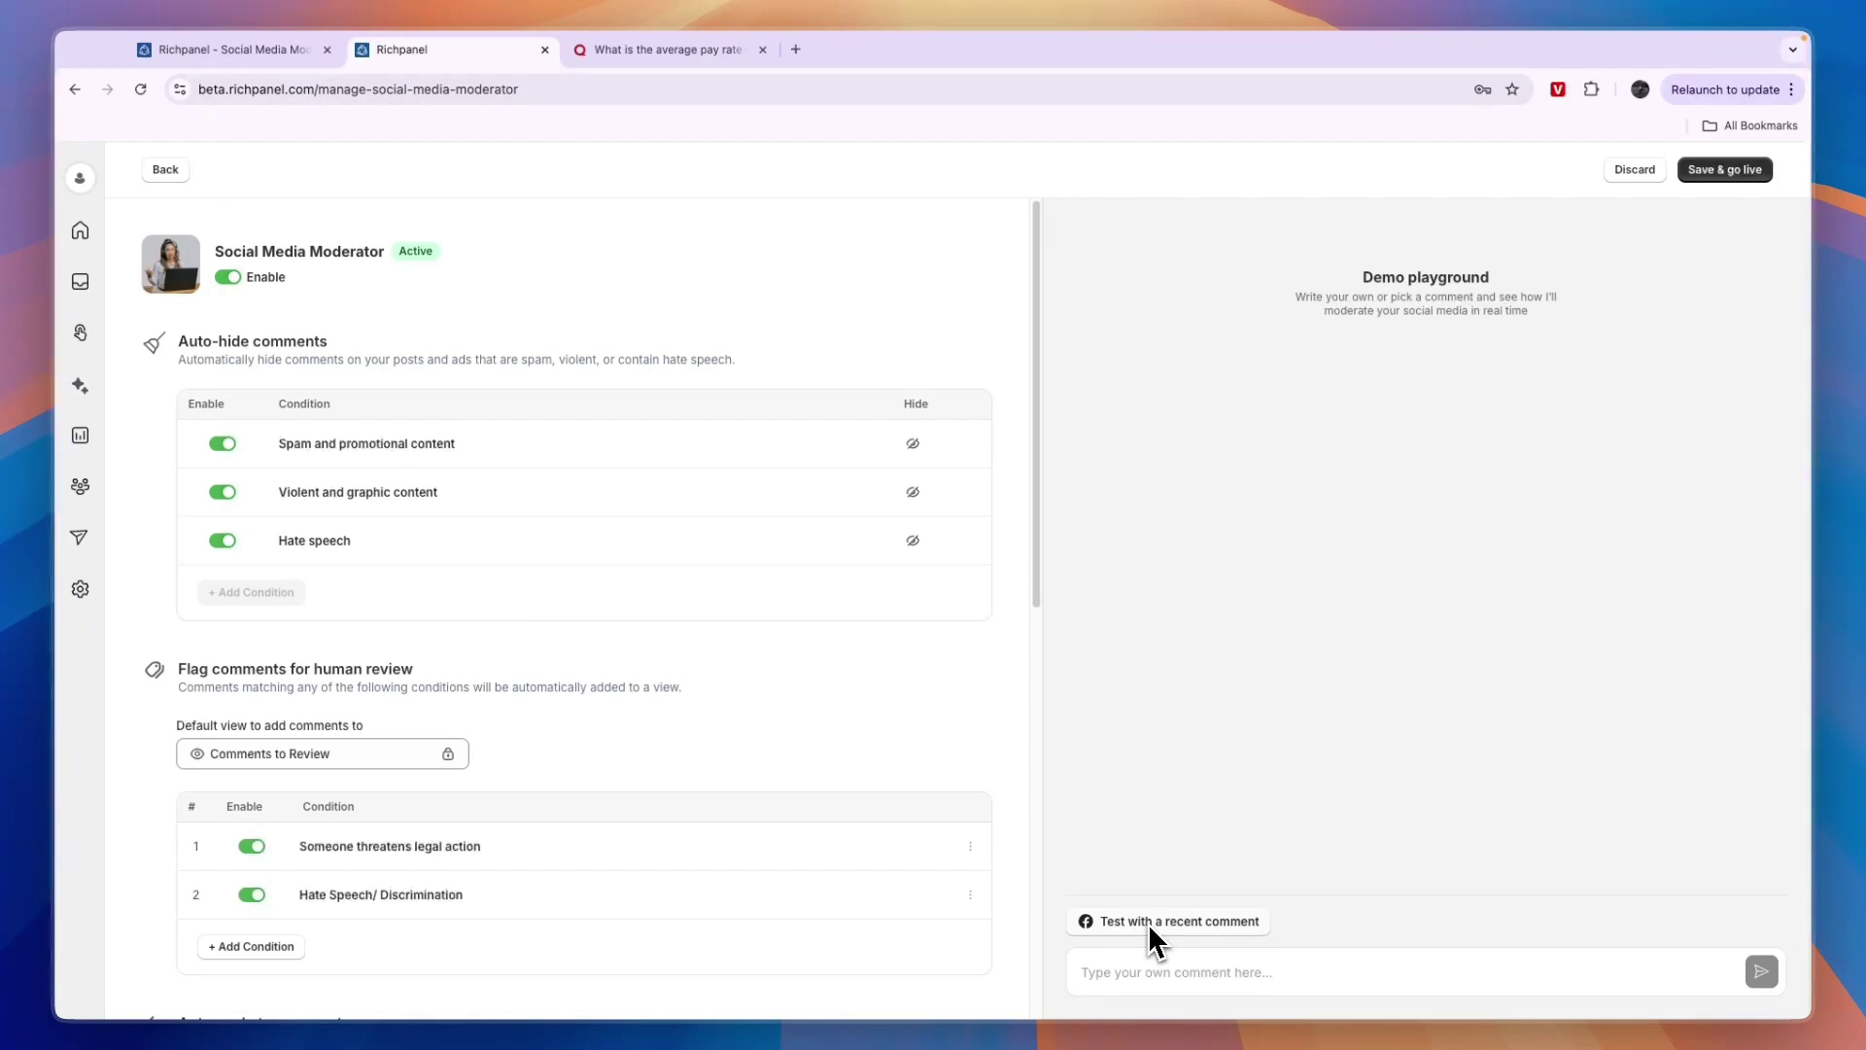
pyautogui.click(1182, 983)
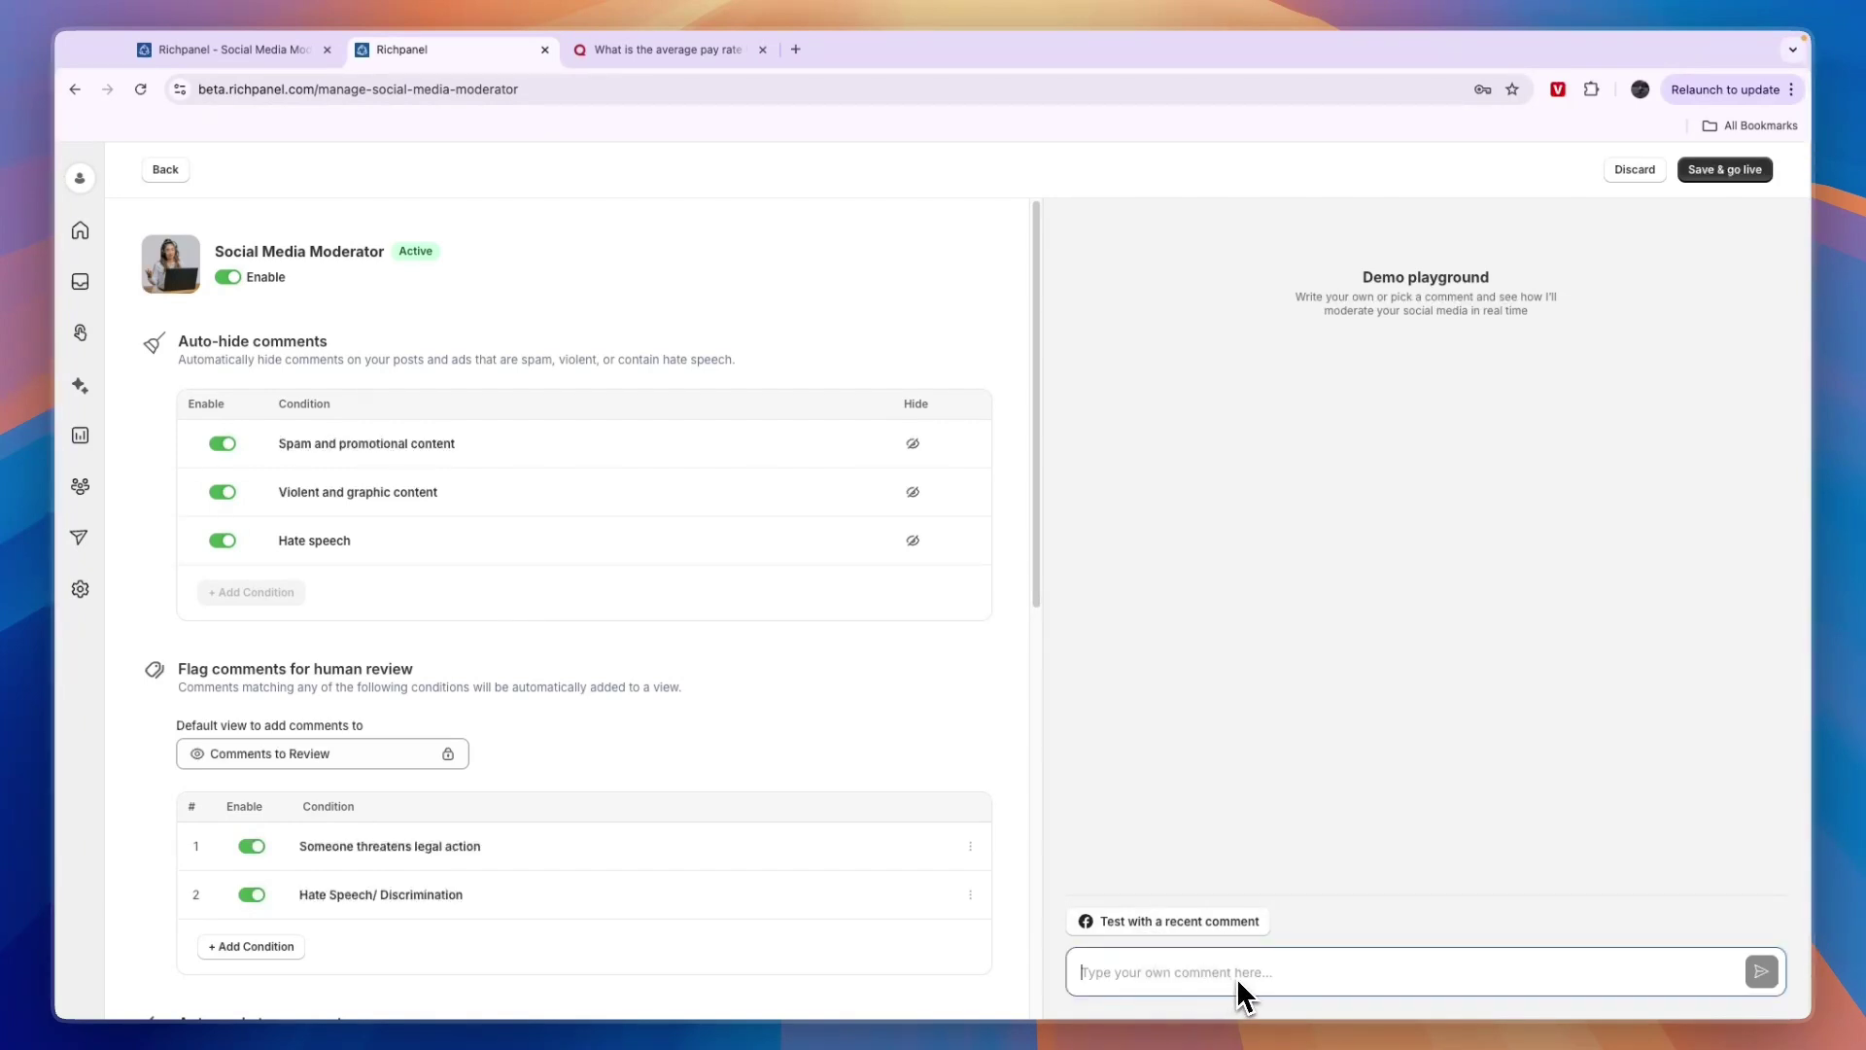
pyautogui.scroll(-2, 214, 696)
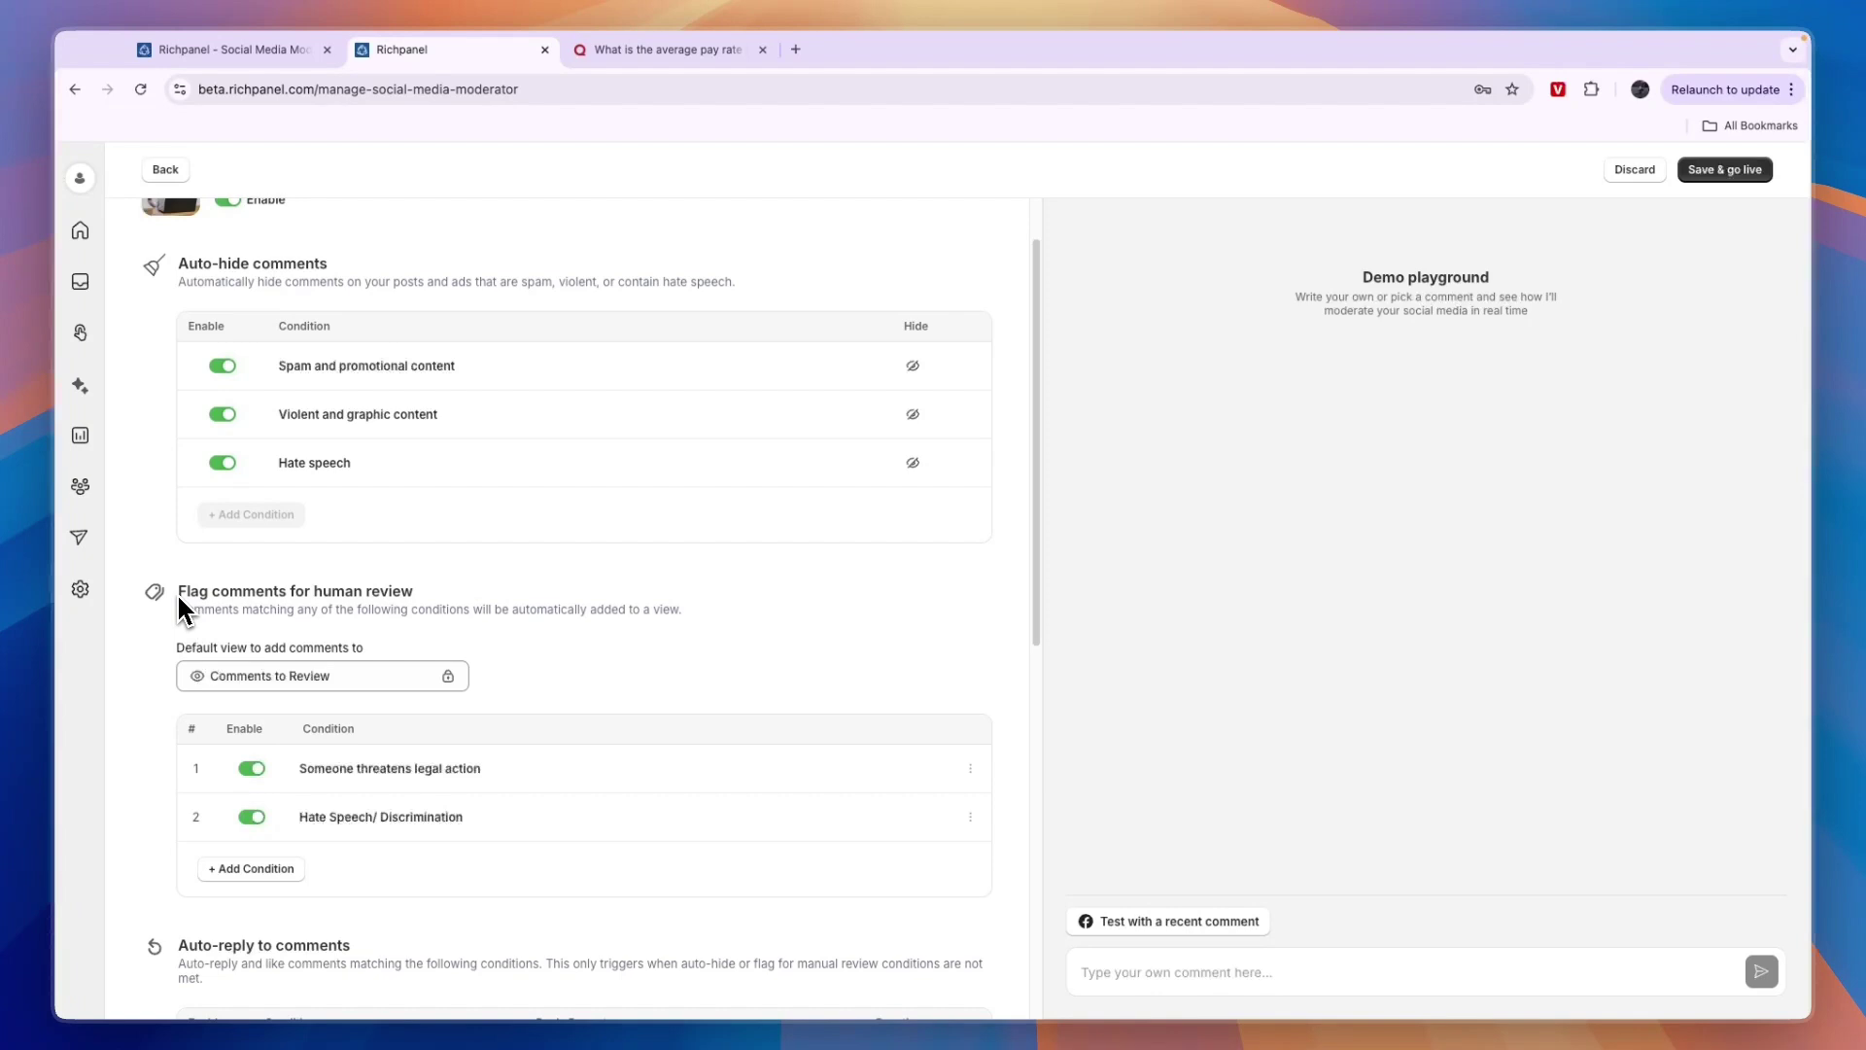
pyautogui.moveTo(177, 593); pyautogui.dragTo(481, 602)
pyautogui.click(531, 628)
pyautogui.scroll(-1, 549, 654)
pyautogui.scroll(-2, 550, 653)
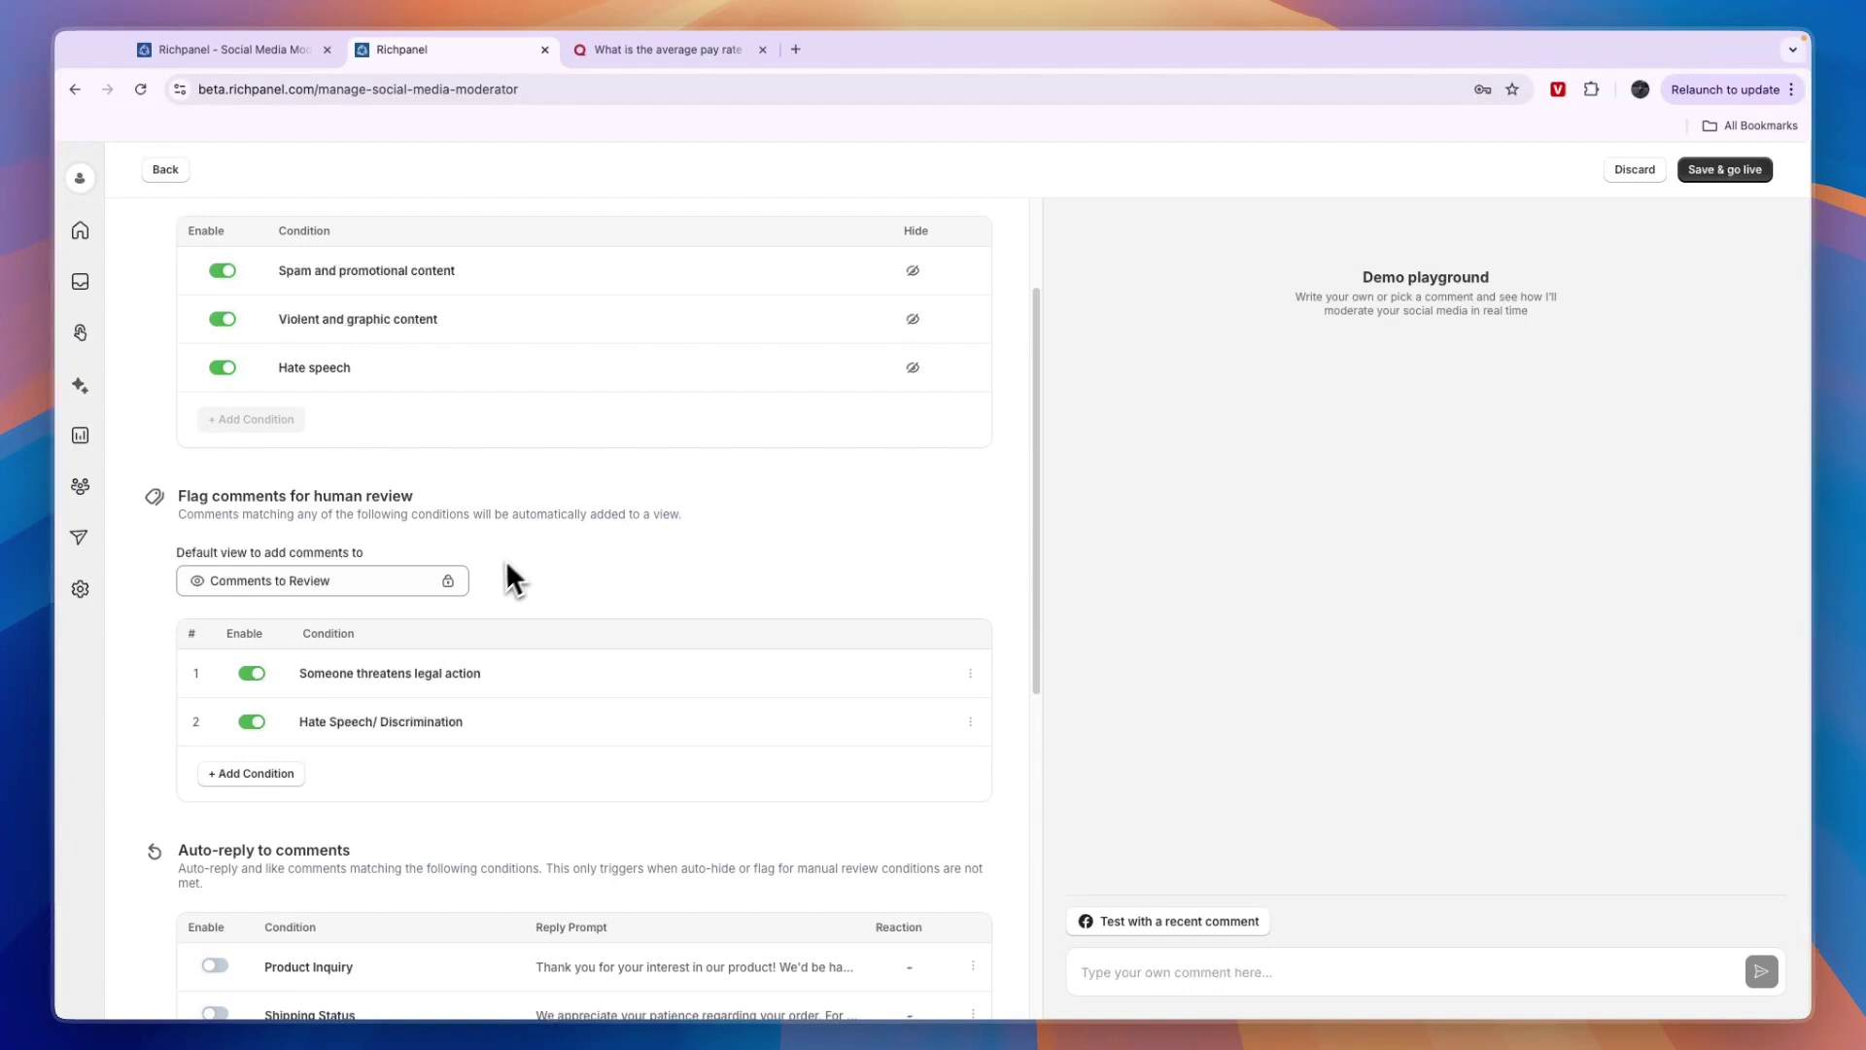
pyautogui.moveTo(292, 675)
pyautogui.mouseDown()
pyautogui.moveTo(324, 674)
pyautogui.moveTo(301, 678)
pyautogui.mouseUp()
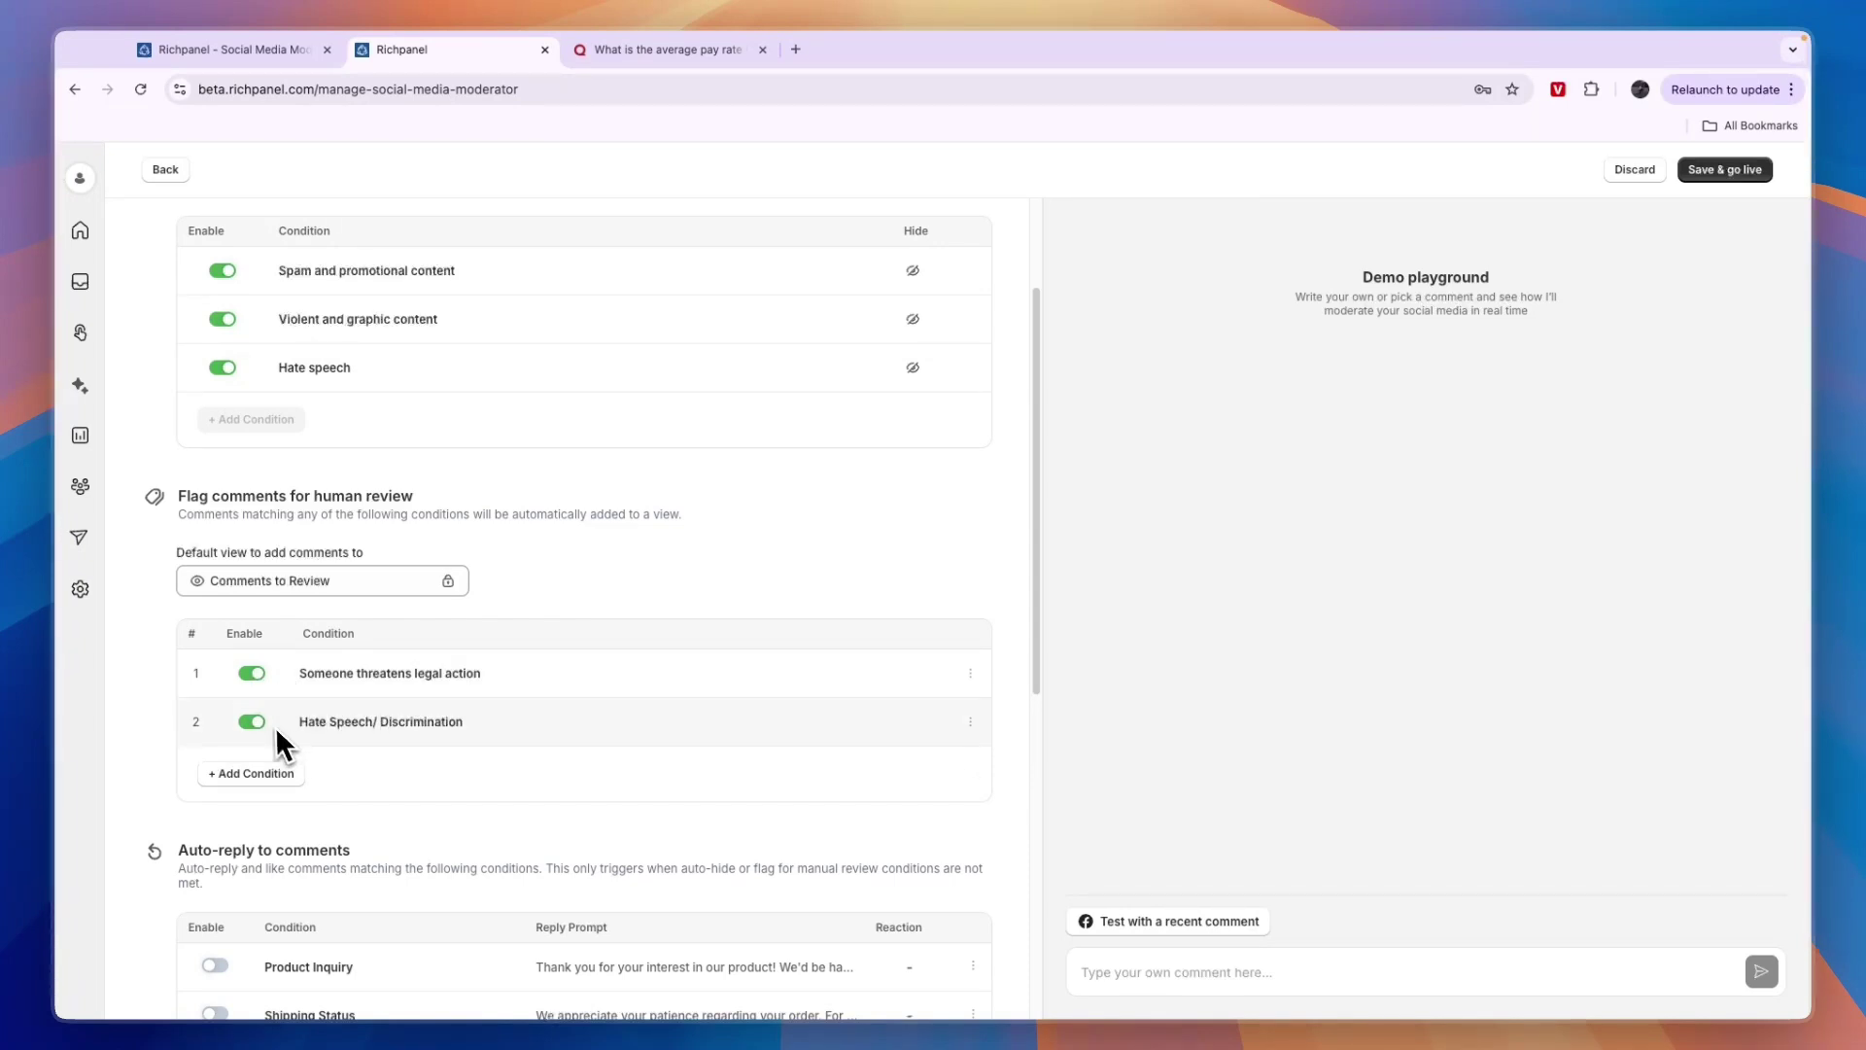
pyautogui.scroll(-2, 350, 809)
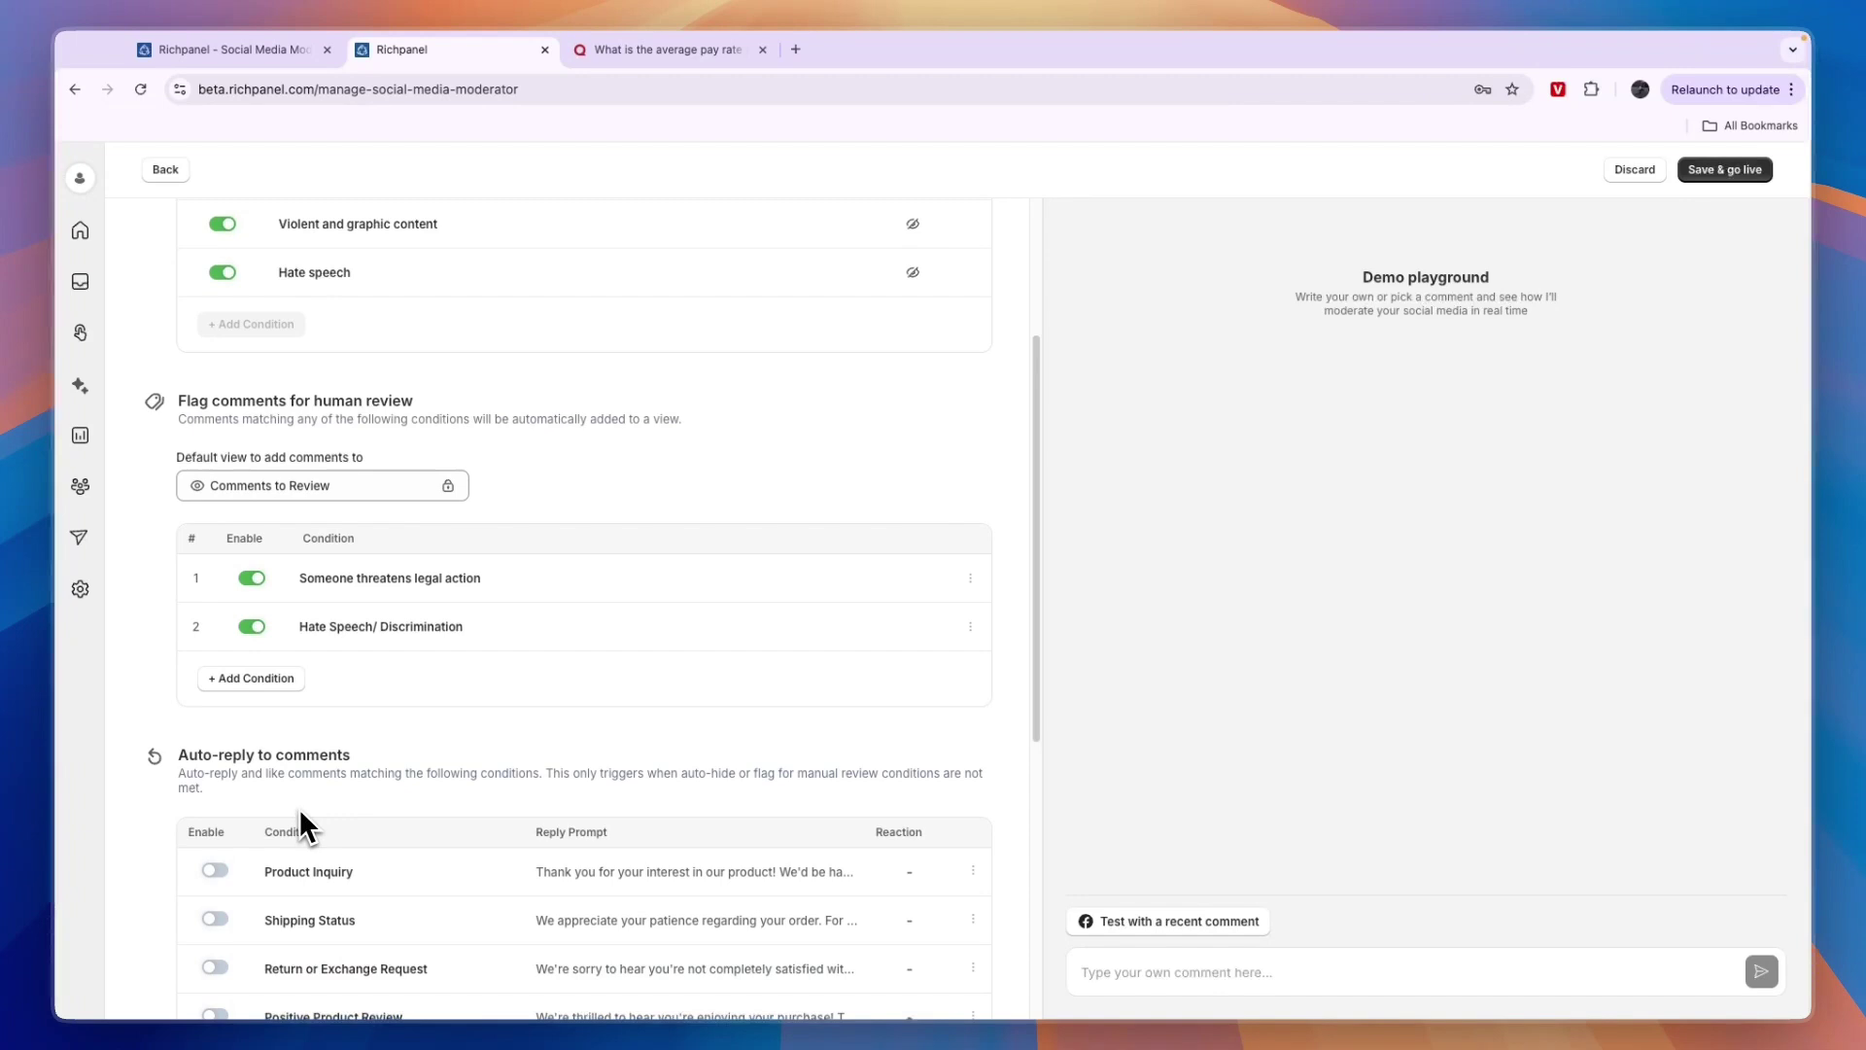
# Step: Start a new condition under Flag comments for human review, leaving its fields empty
pyautogui.click(241, 675)
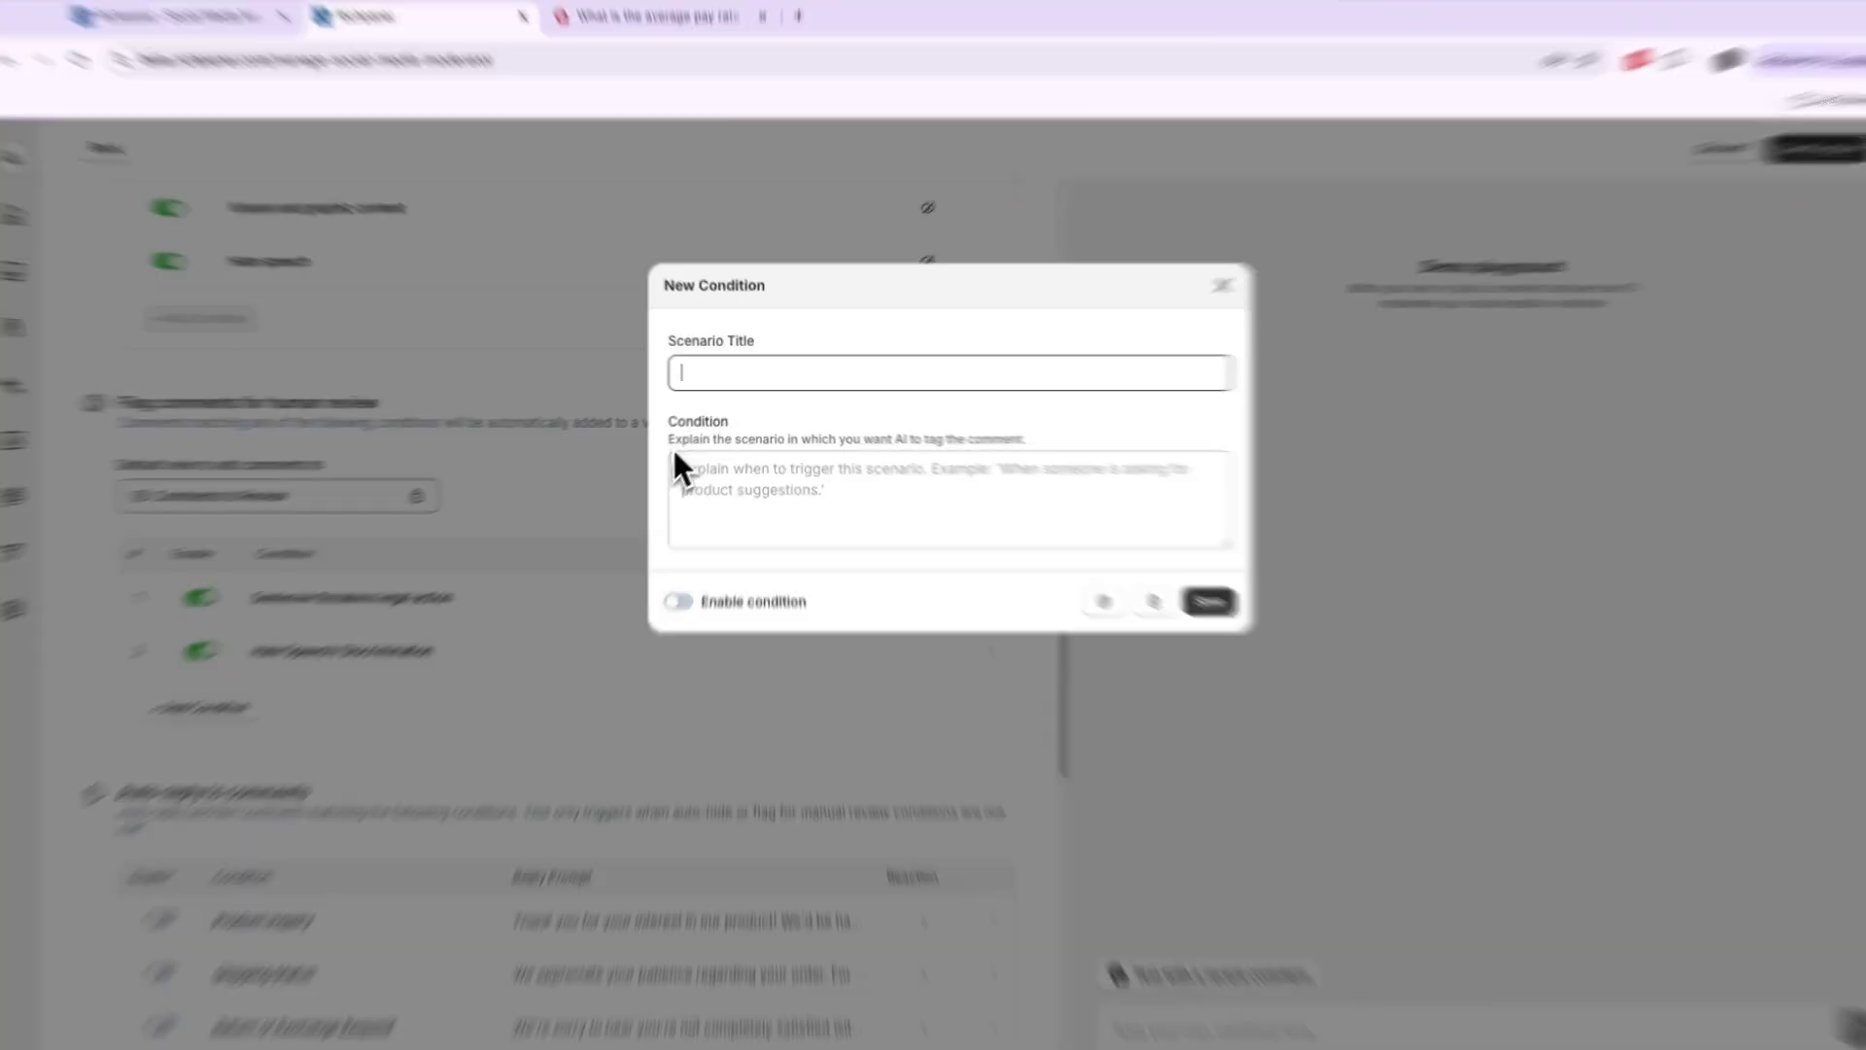
pyautogui.moveTo(677, 436); pyautogui.dragTo(817, 436)
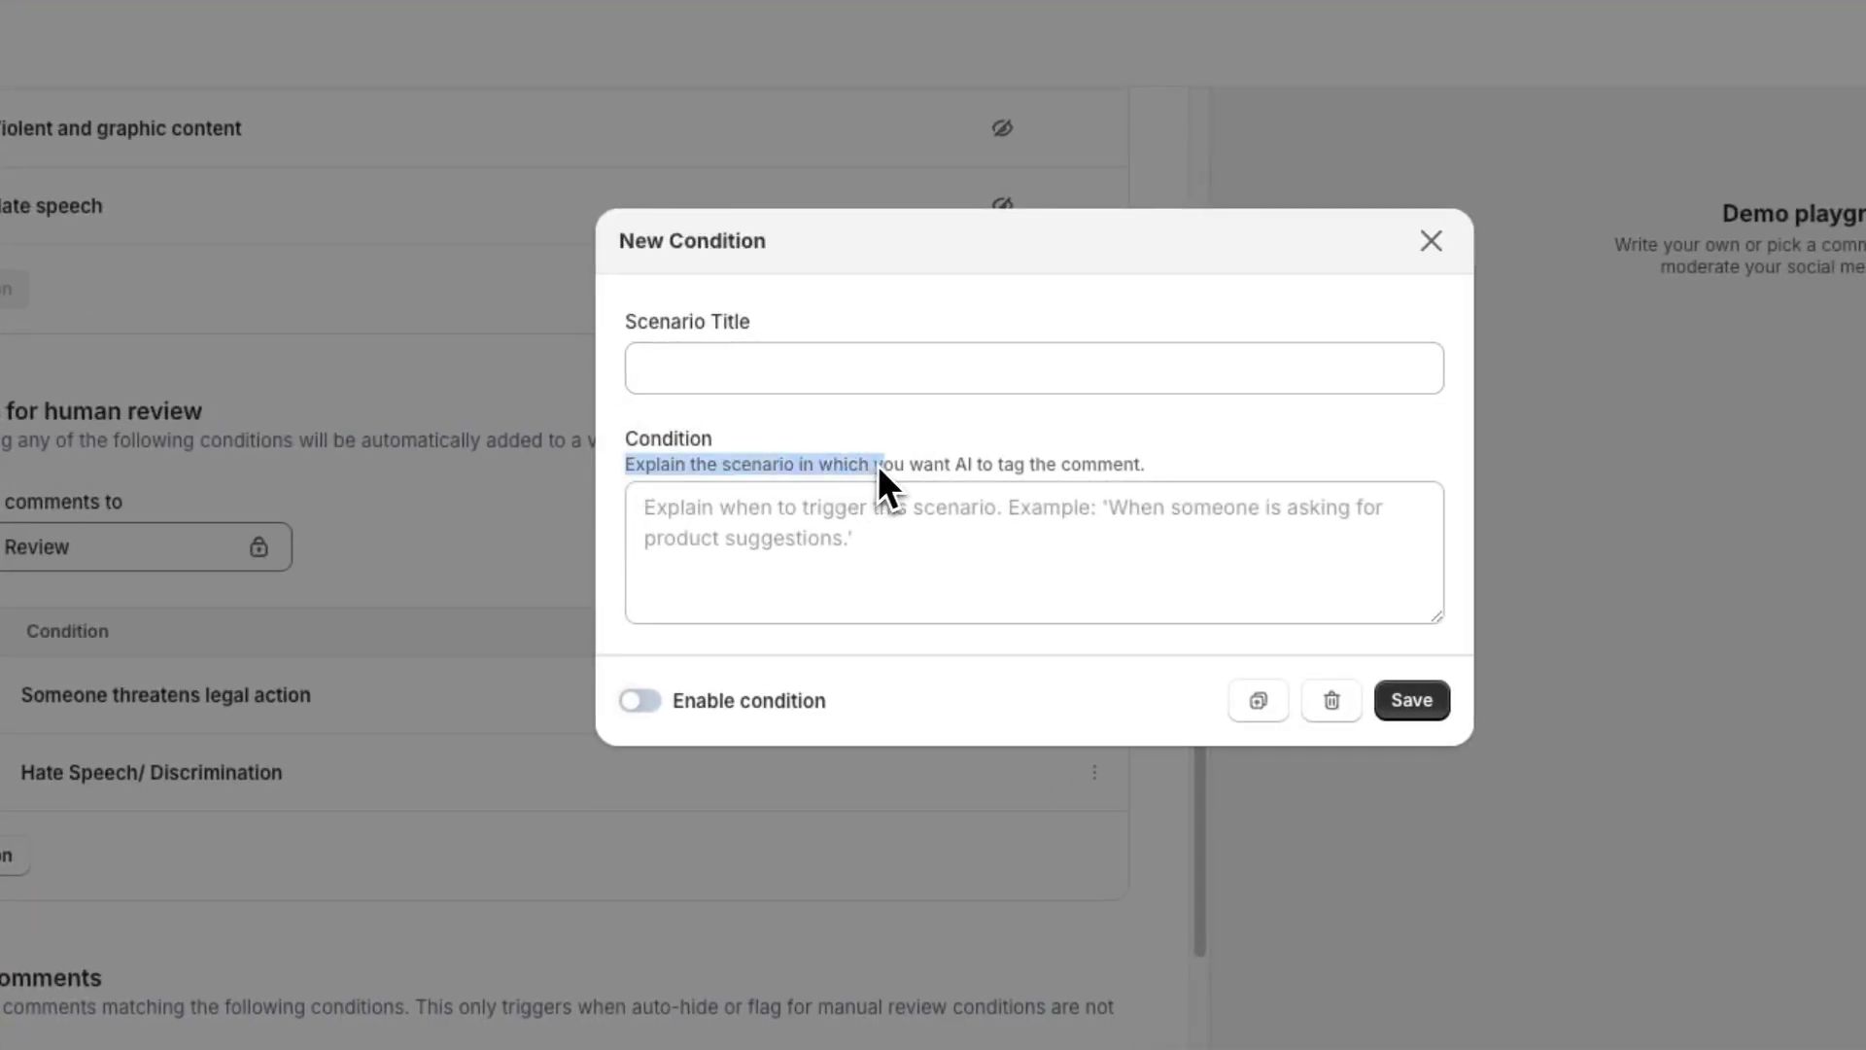
pyautogui.moveTo(965, 463); pyautogui.dragTo(1163, 469)
pyautogui.click(1168, 466)
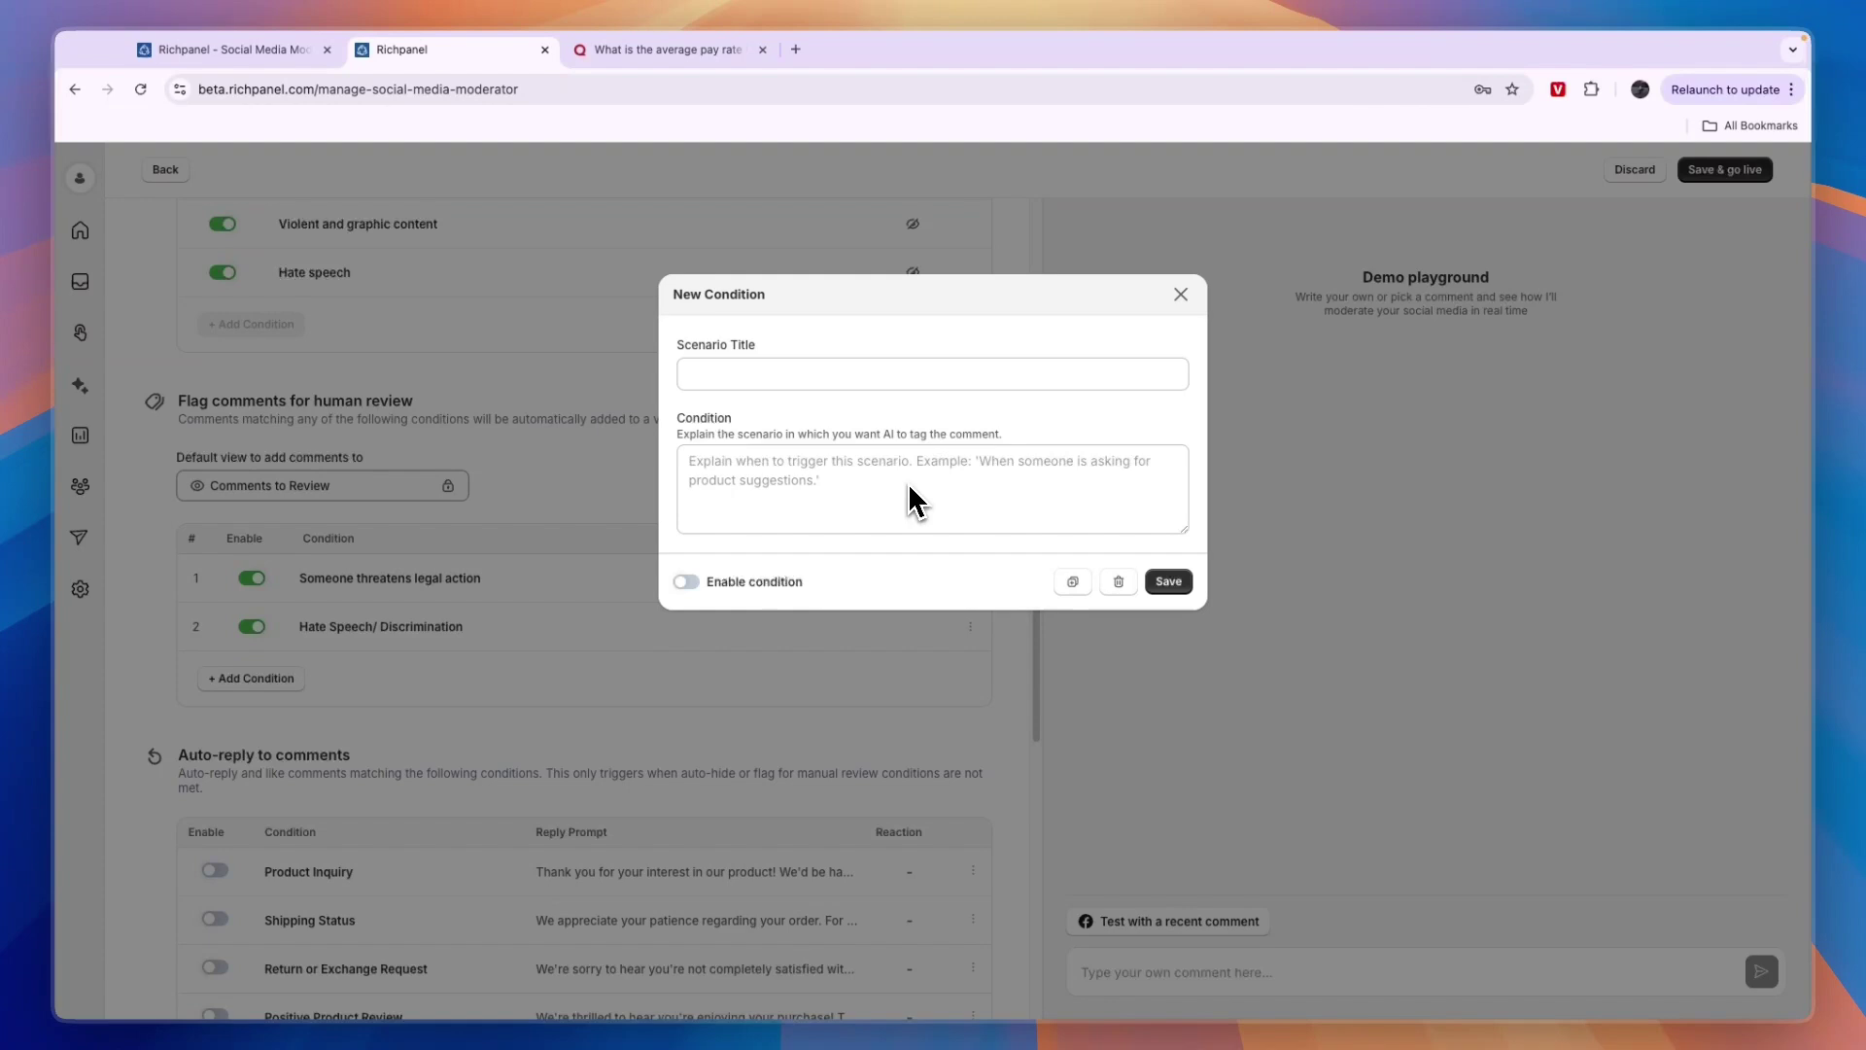
# Step: Close the unsaved human-review condition form and read the Auto-reply to comments section
pyautogui.click(1181, 294)
pyautogui.scroll(-4, 221, 423)
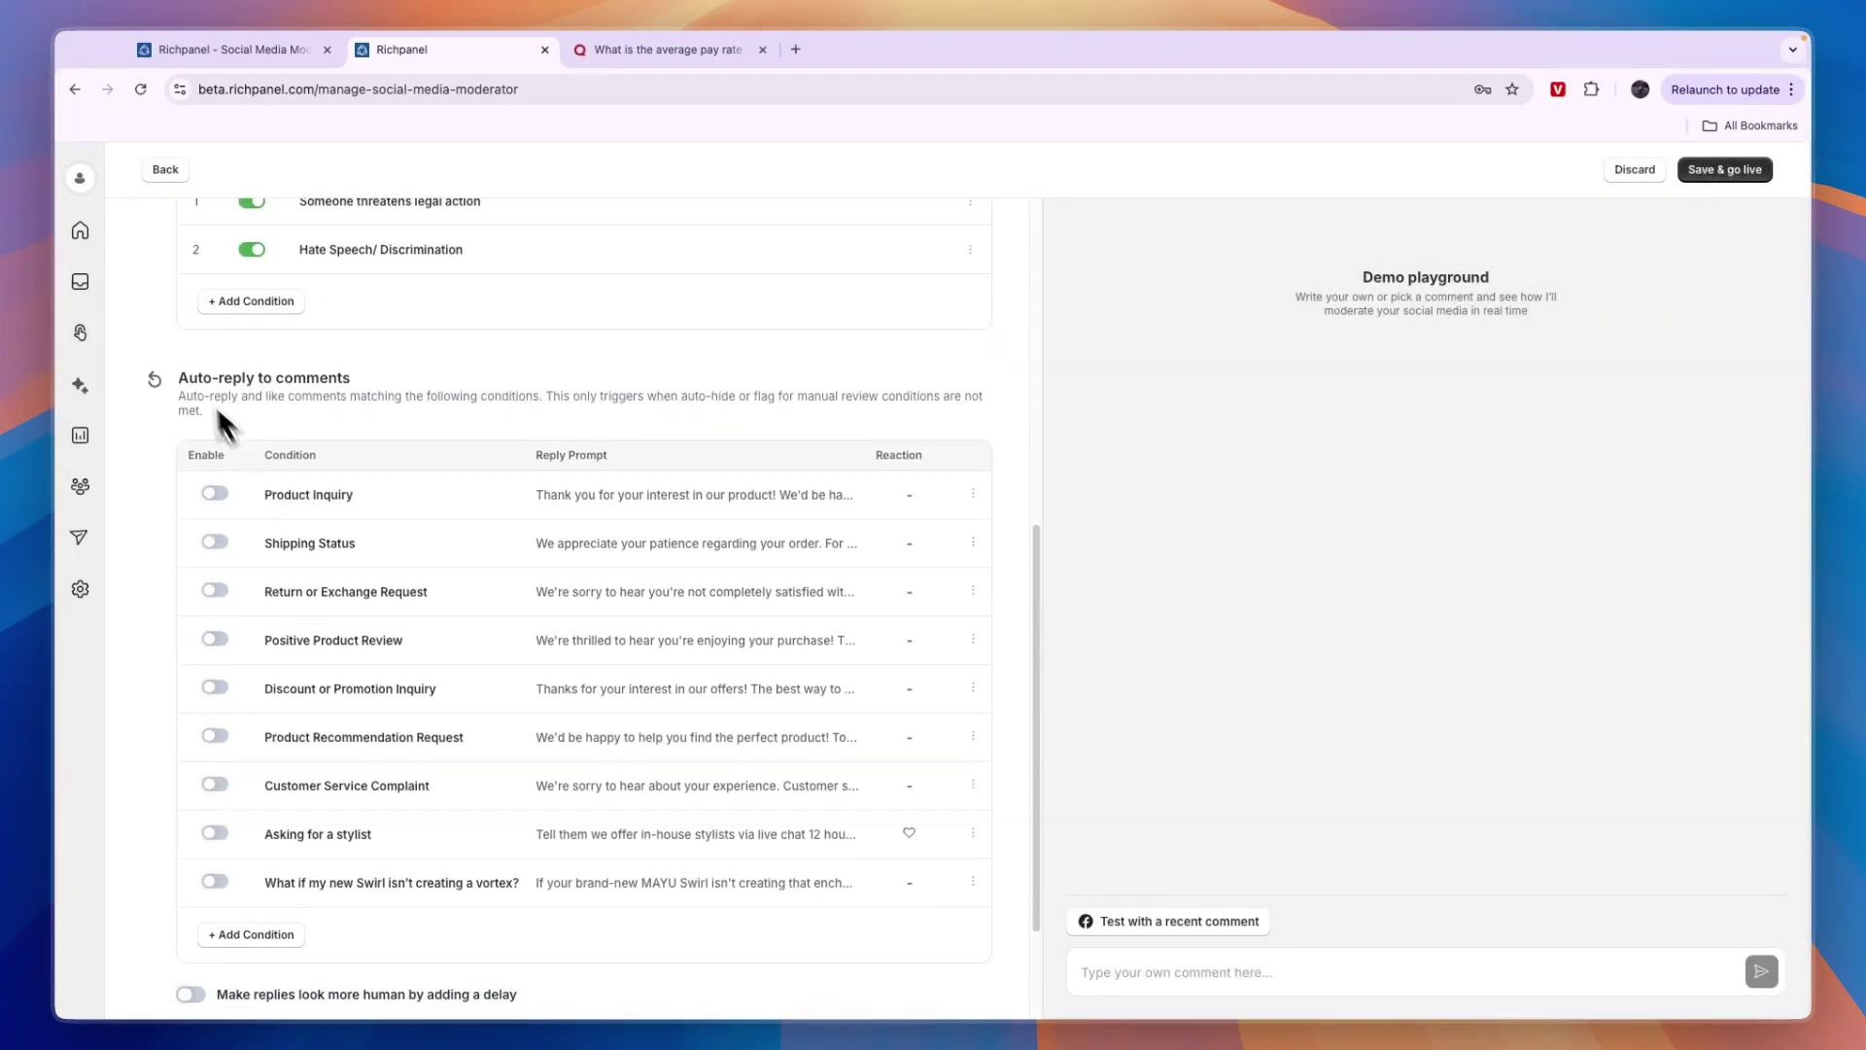
pyautogui.moveTo(178, 378); pyautogui.dragTo(182, 380)
pyautogui.click(485, 348)
pyautogui.doubleClick(313, 378)
pyautogui.moveTo(270, 403); pyautogui.dragTo(429, 405)
pyautogui.click(283, 416)
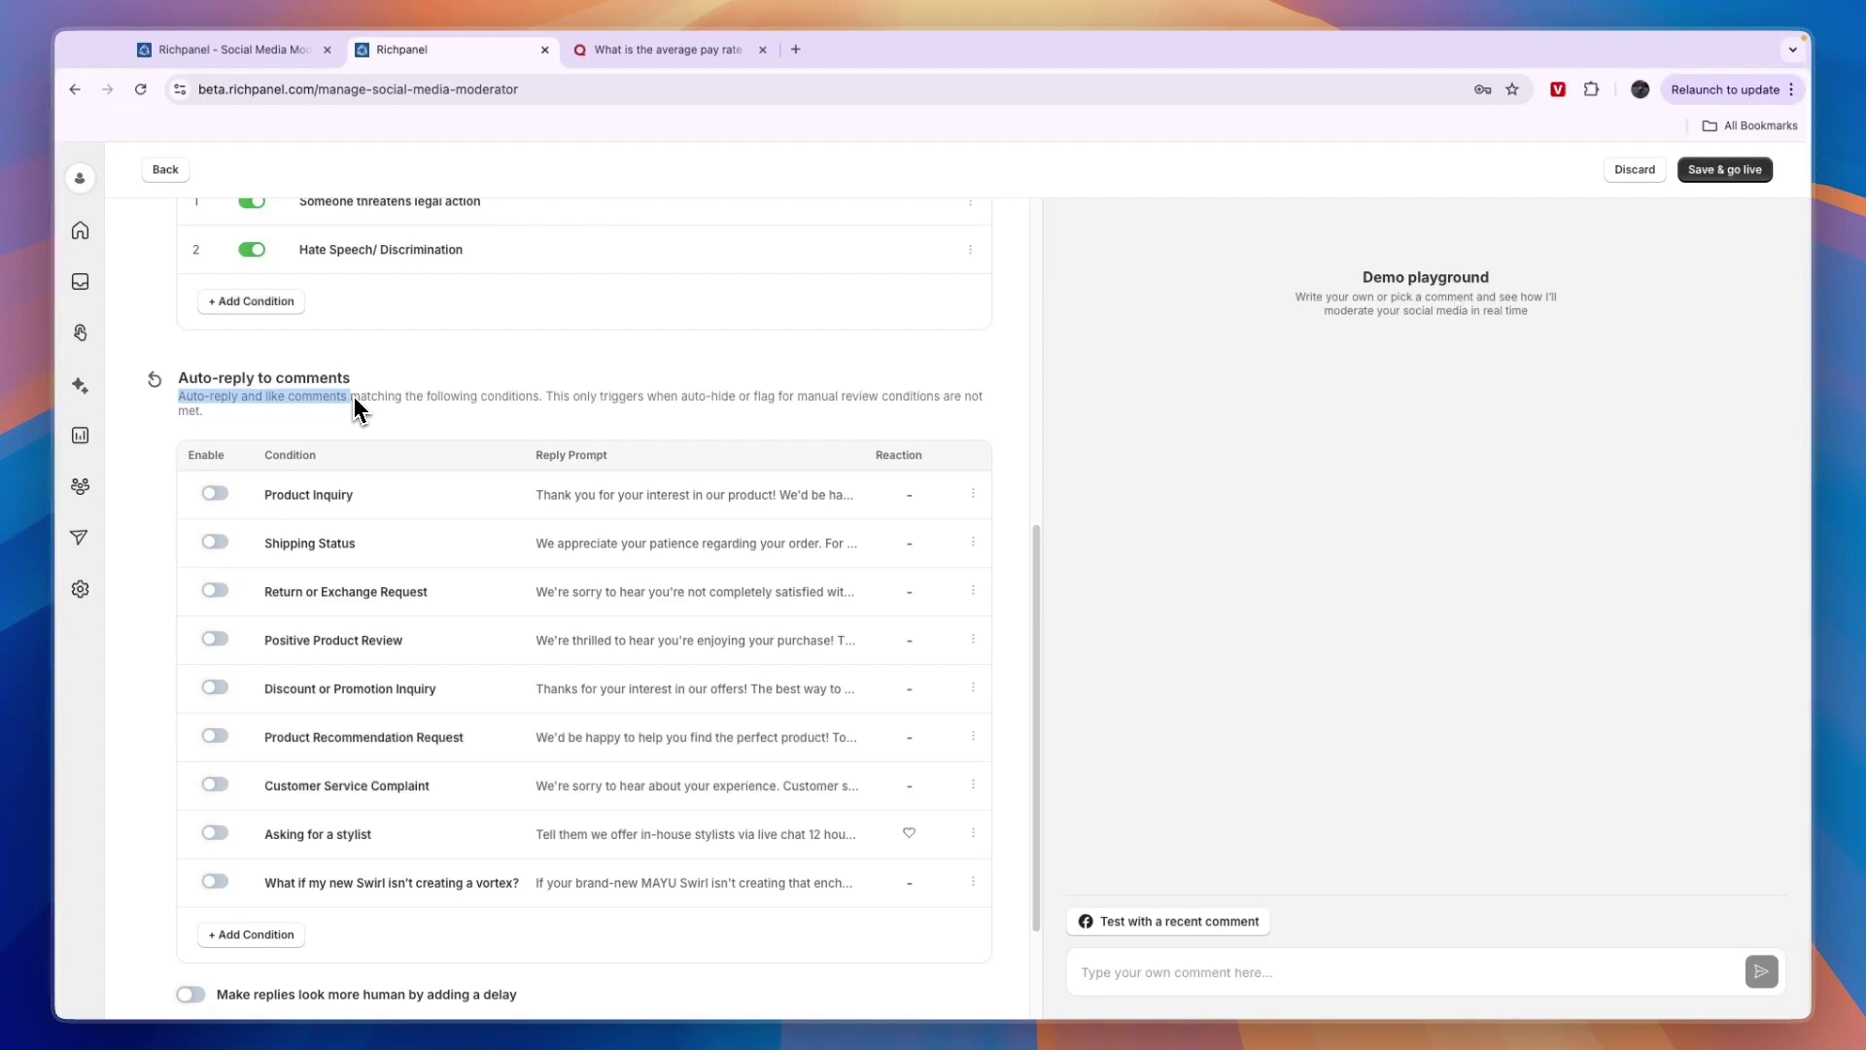
pyautogui.moveTo(354, 398); pyautogui.dragTo(520, 402)
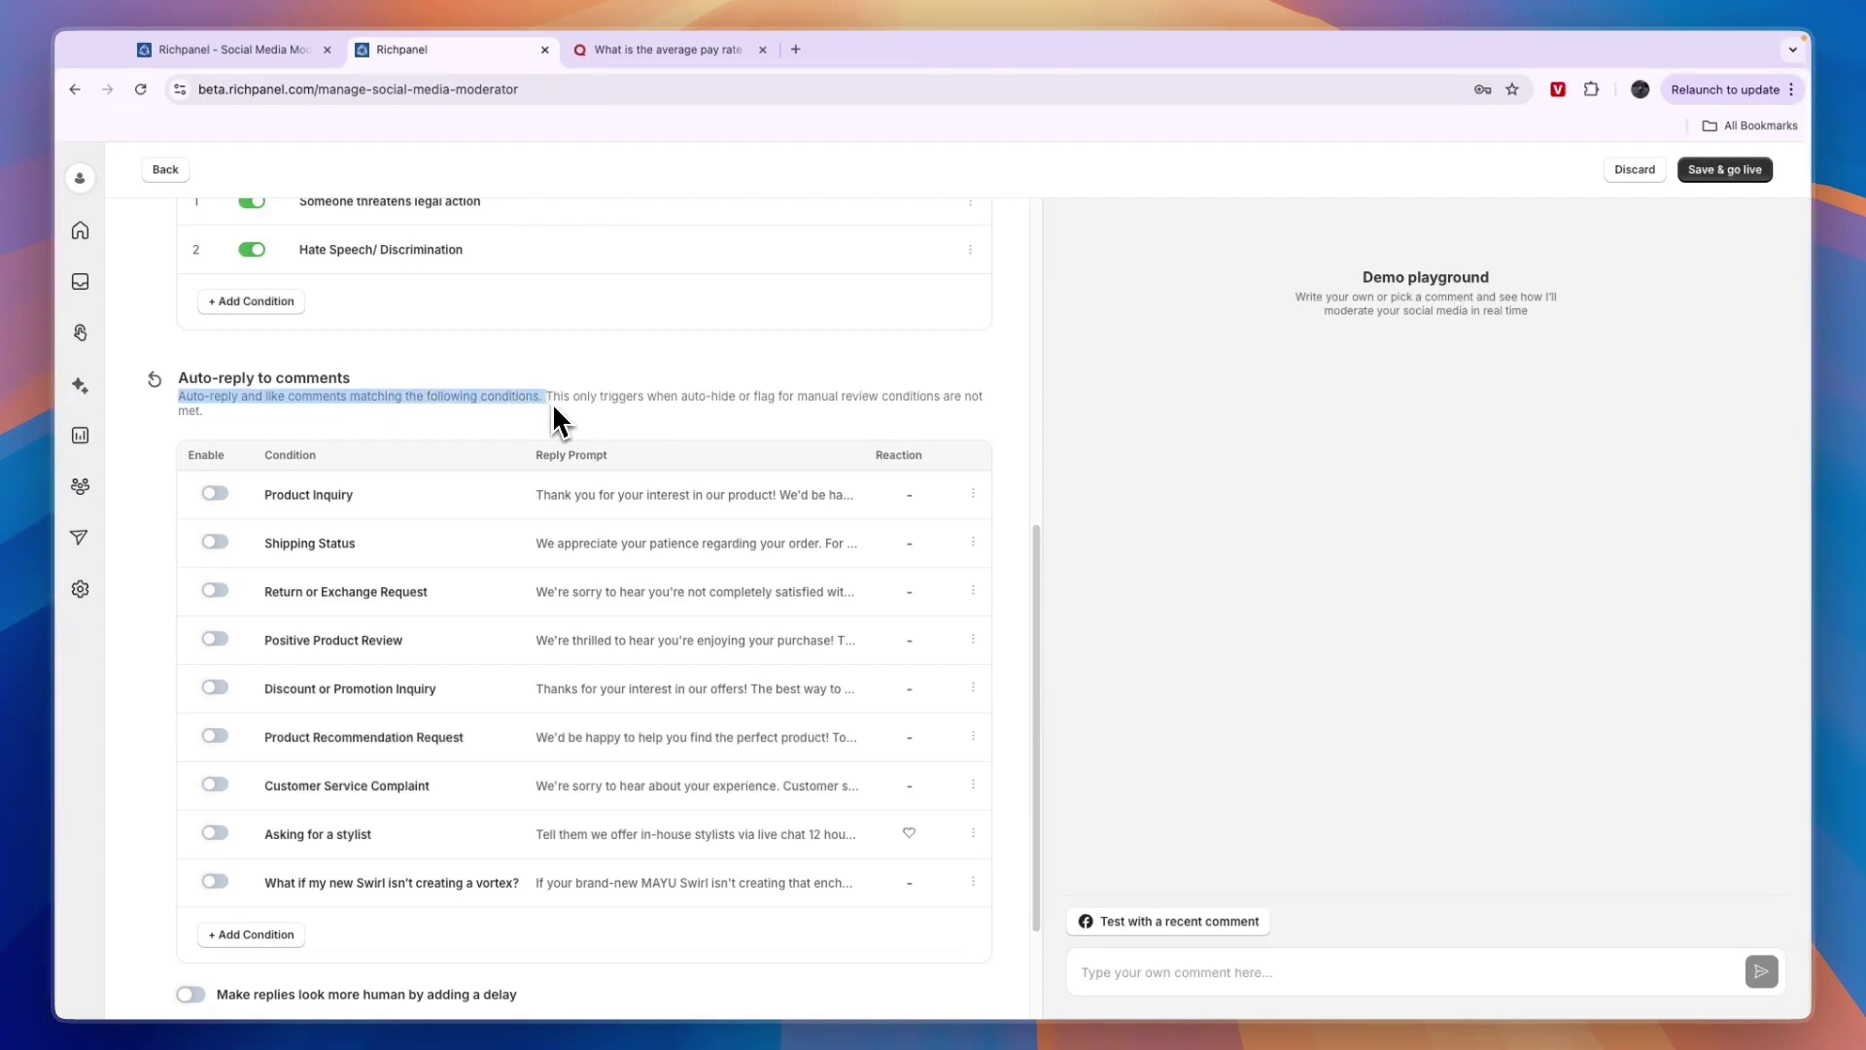
pyautogui.click(333, 499)
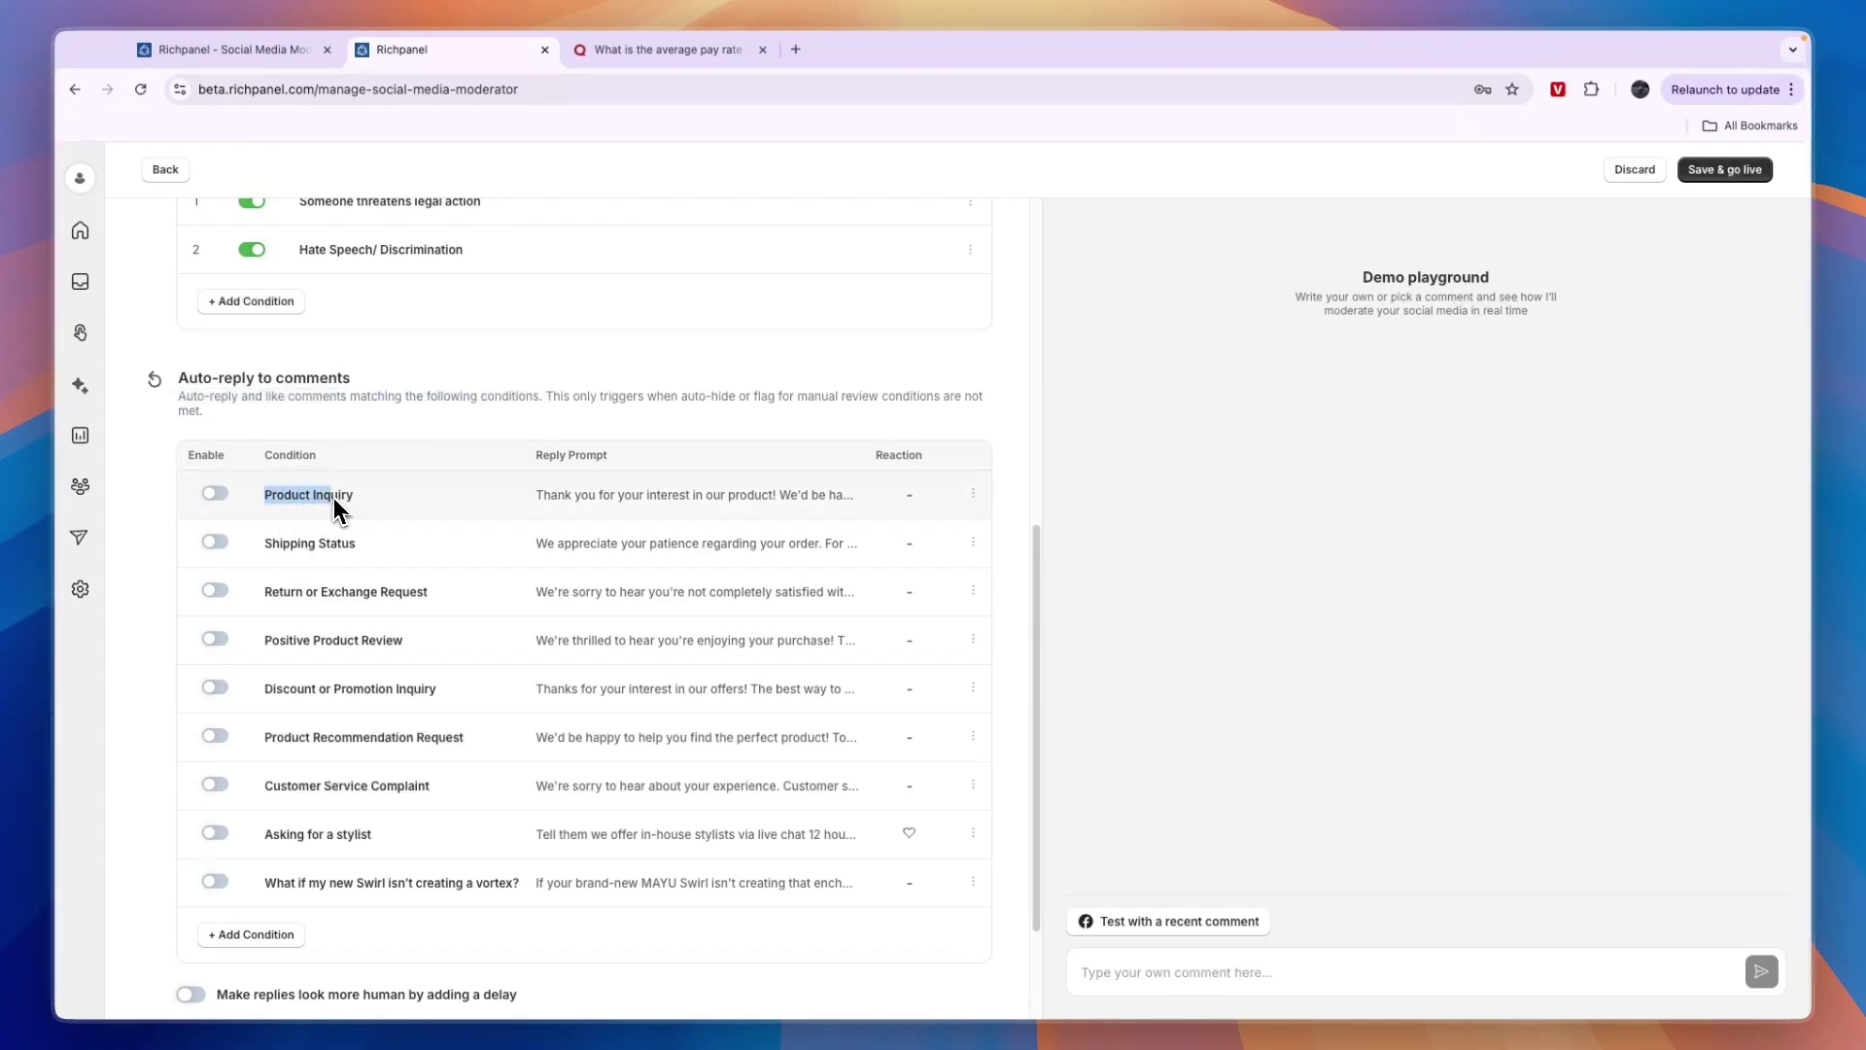
# Step: Set the Product Inquiry auto-reply to also like comments, not keep conversations open, and save
pyautogui.click(361, 497)
pyautogui.doubleClick(691, 362)
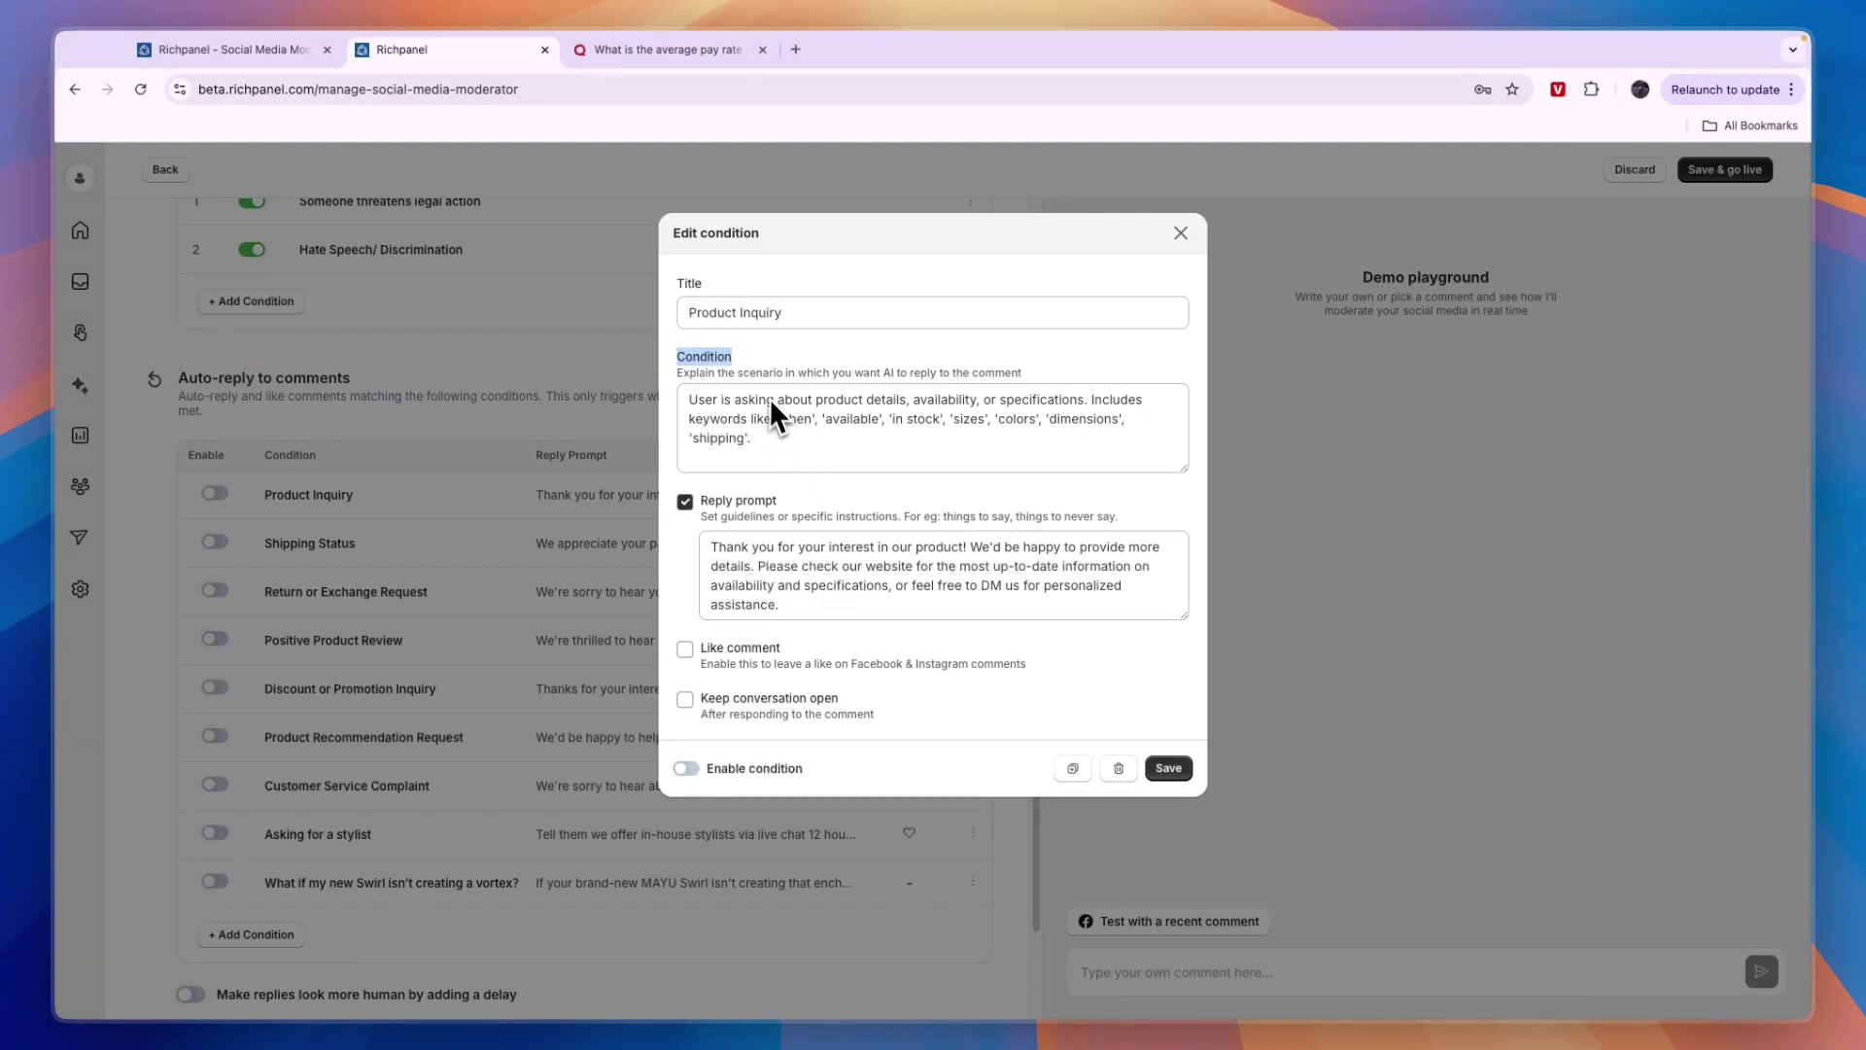
pyautogui.click(789, 436)
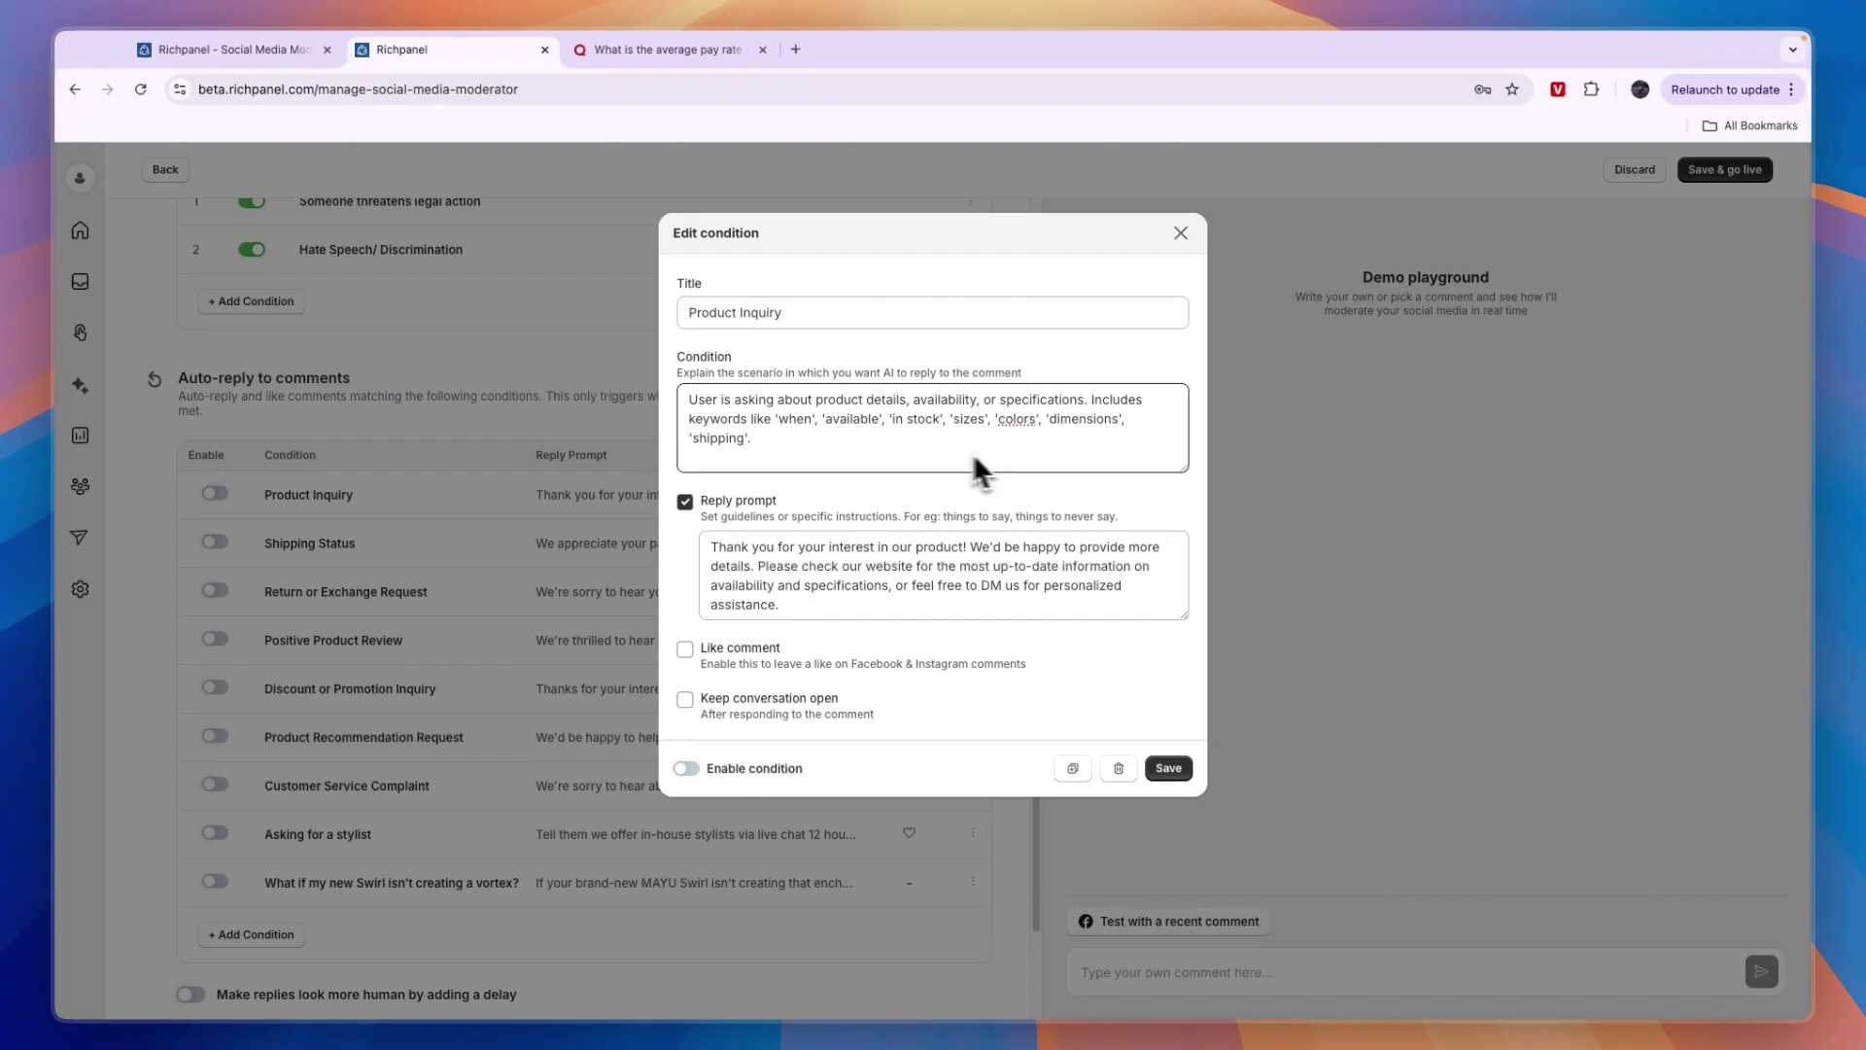
pyautogui.click(982, 598)
pyautogui.hotkey('ctrl', 'a')
pyautogui.click(793, 585)
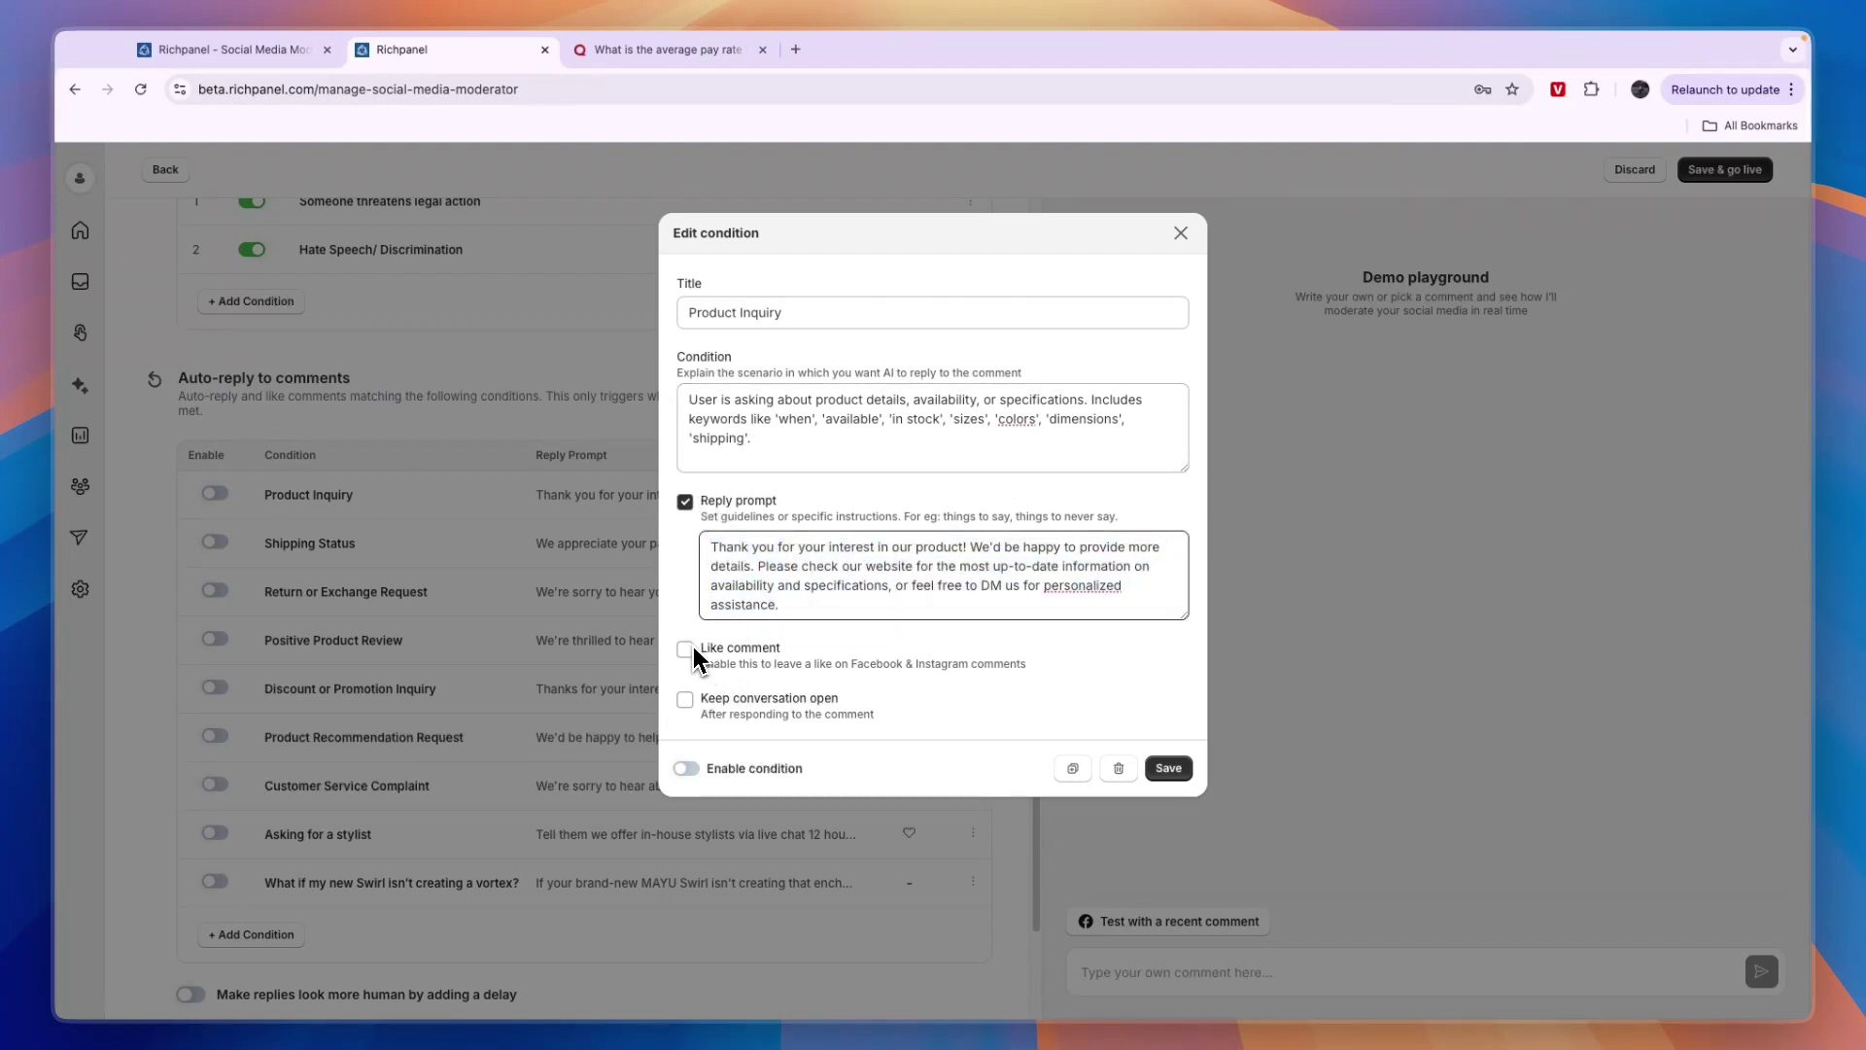
pyautogui.click(686, 649)
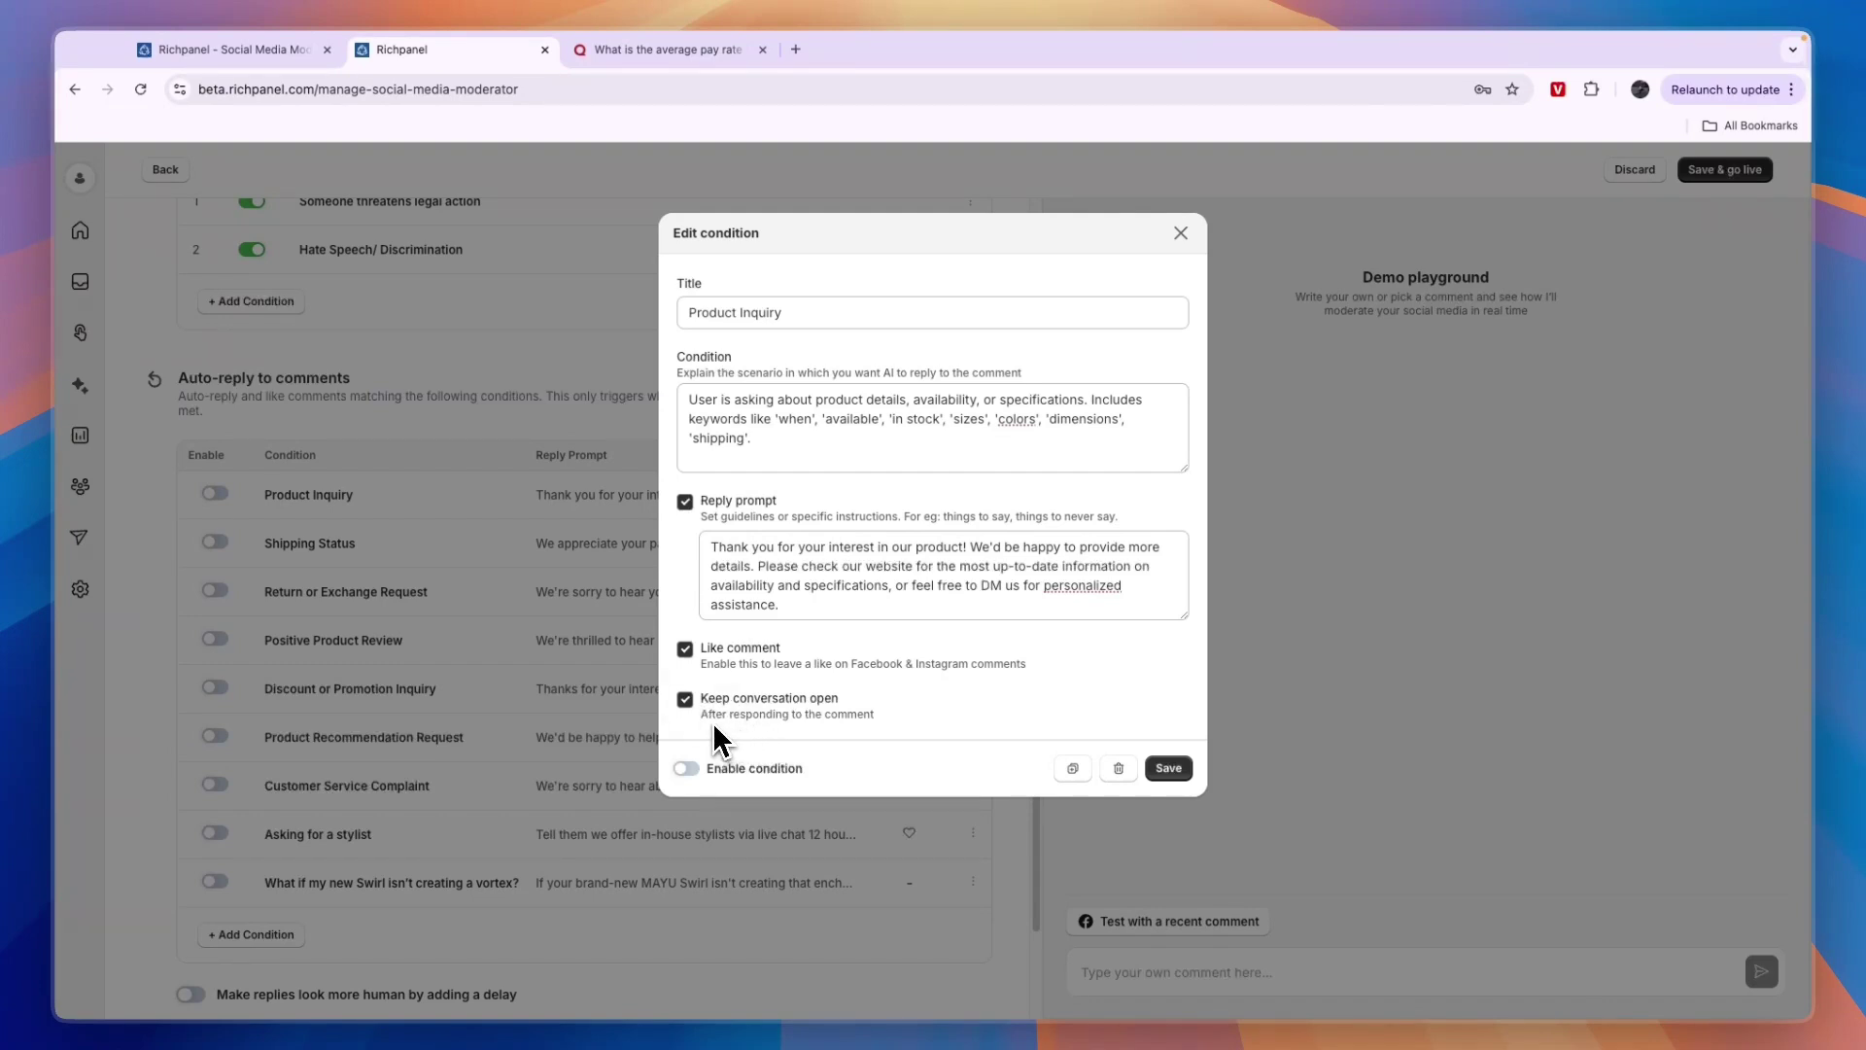
pyautogui.moveTo(704, 717); pyautogui.dragTo(863, 718)
pyautogui.click(696, 708)
pyautogui.click(1169, 768)
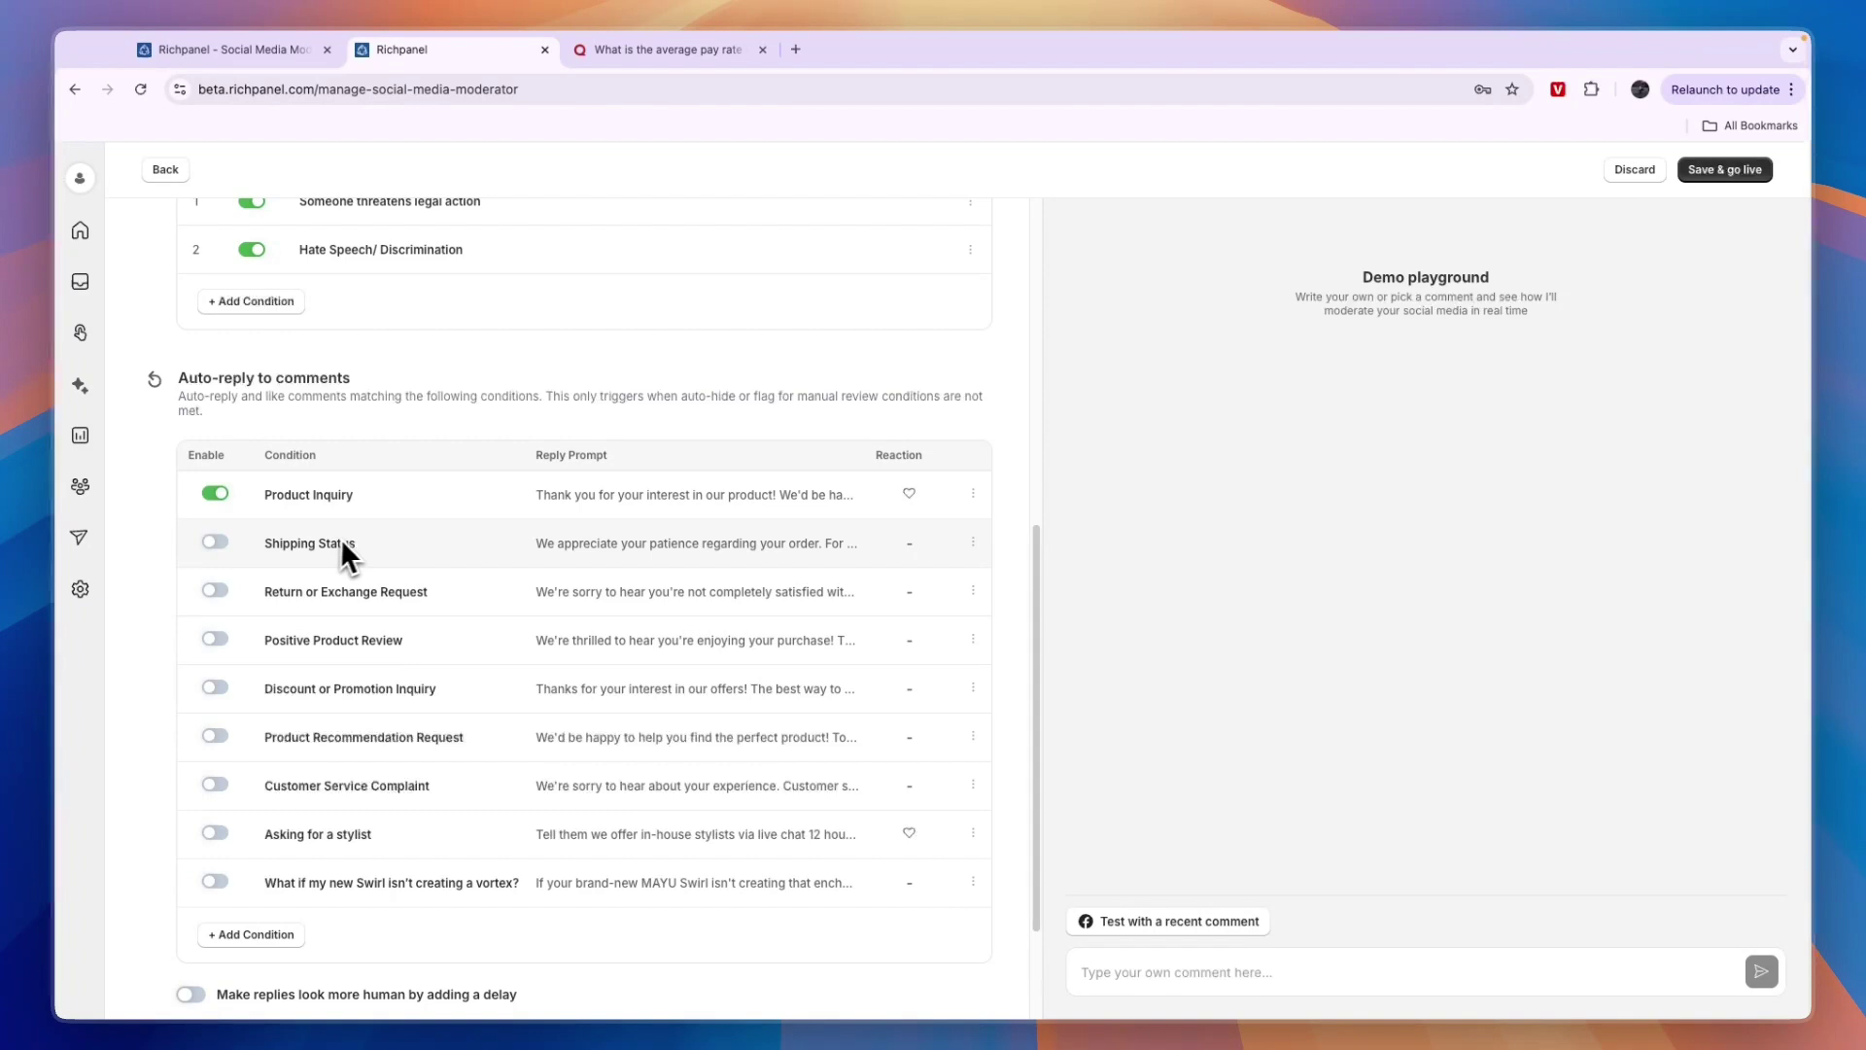
pyautogui.scroll(-1, 350, 700)
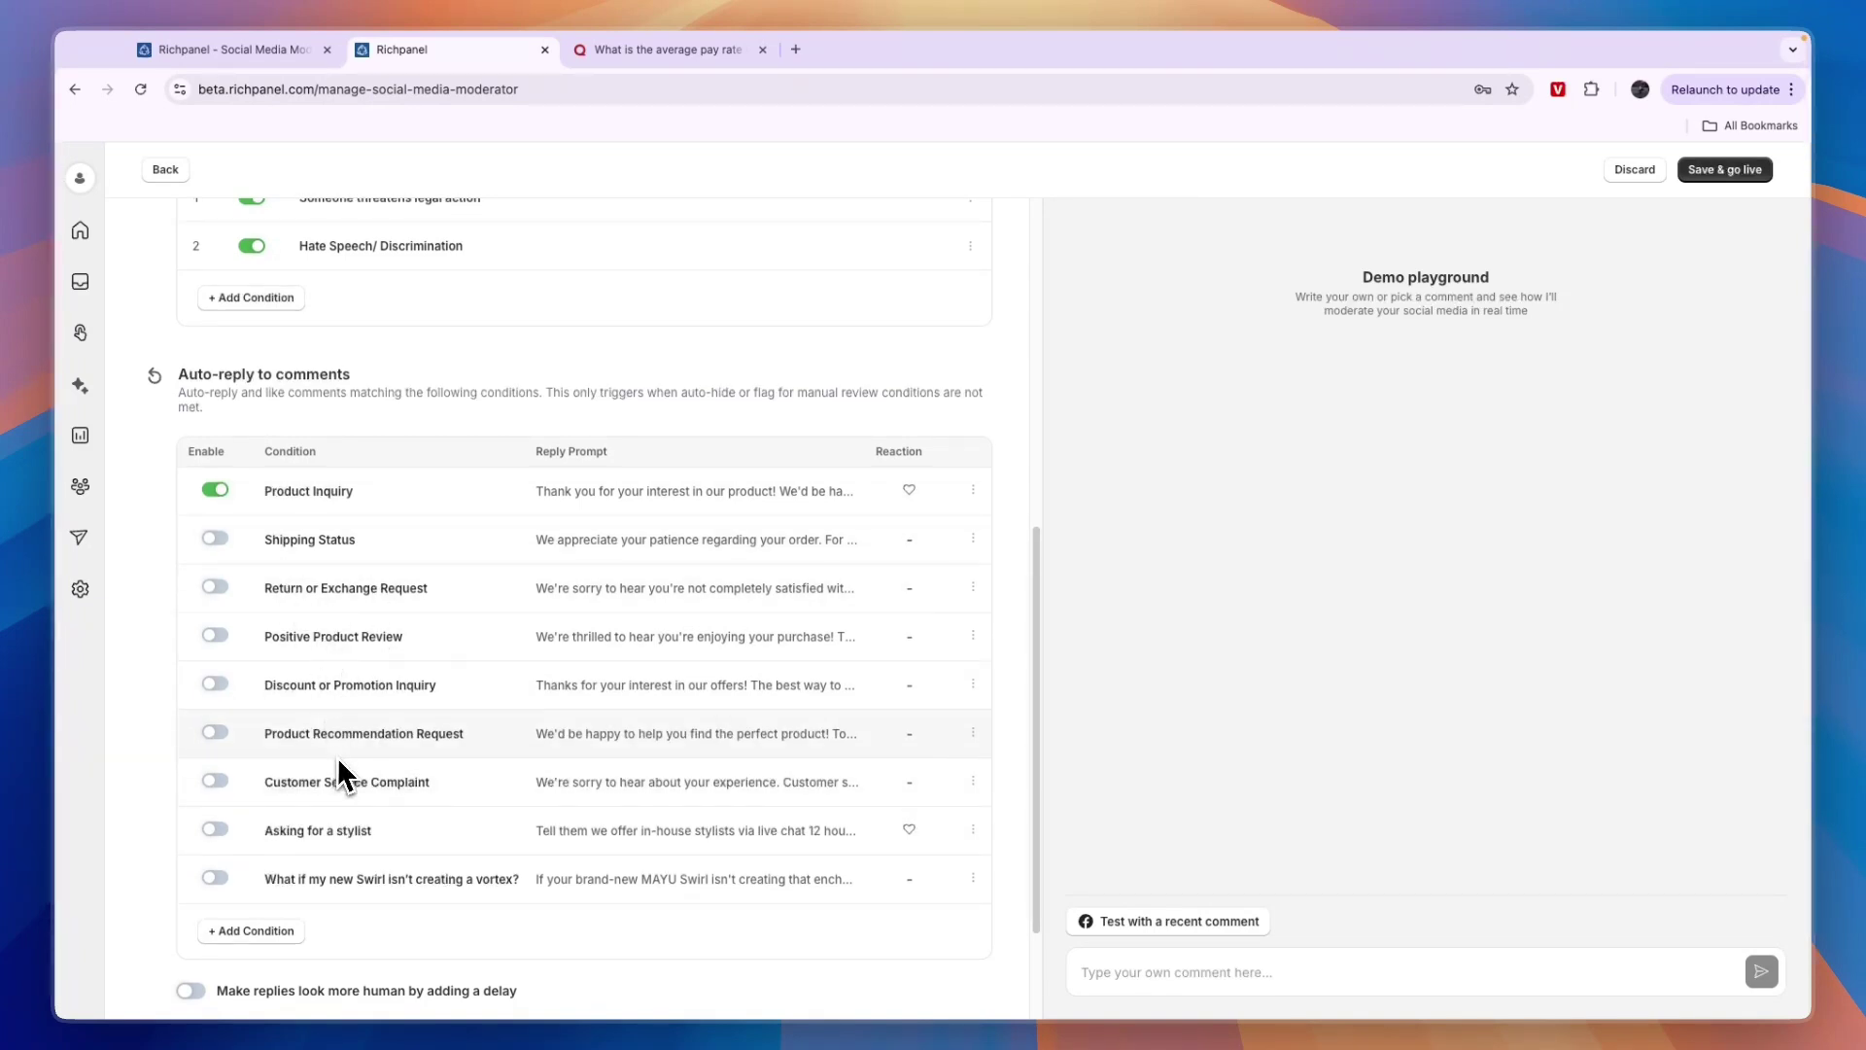
# Step: Turn on the human-like reply delay and set it to 1-5 mins
pyautogui.click(264, 930)
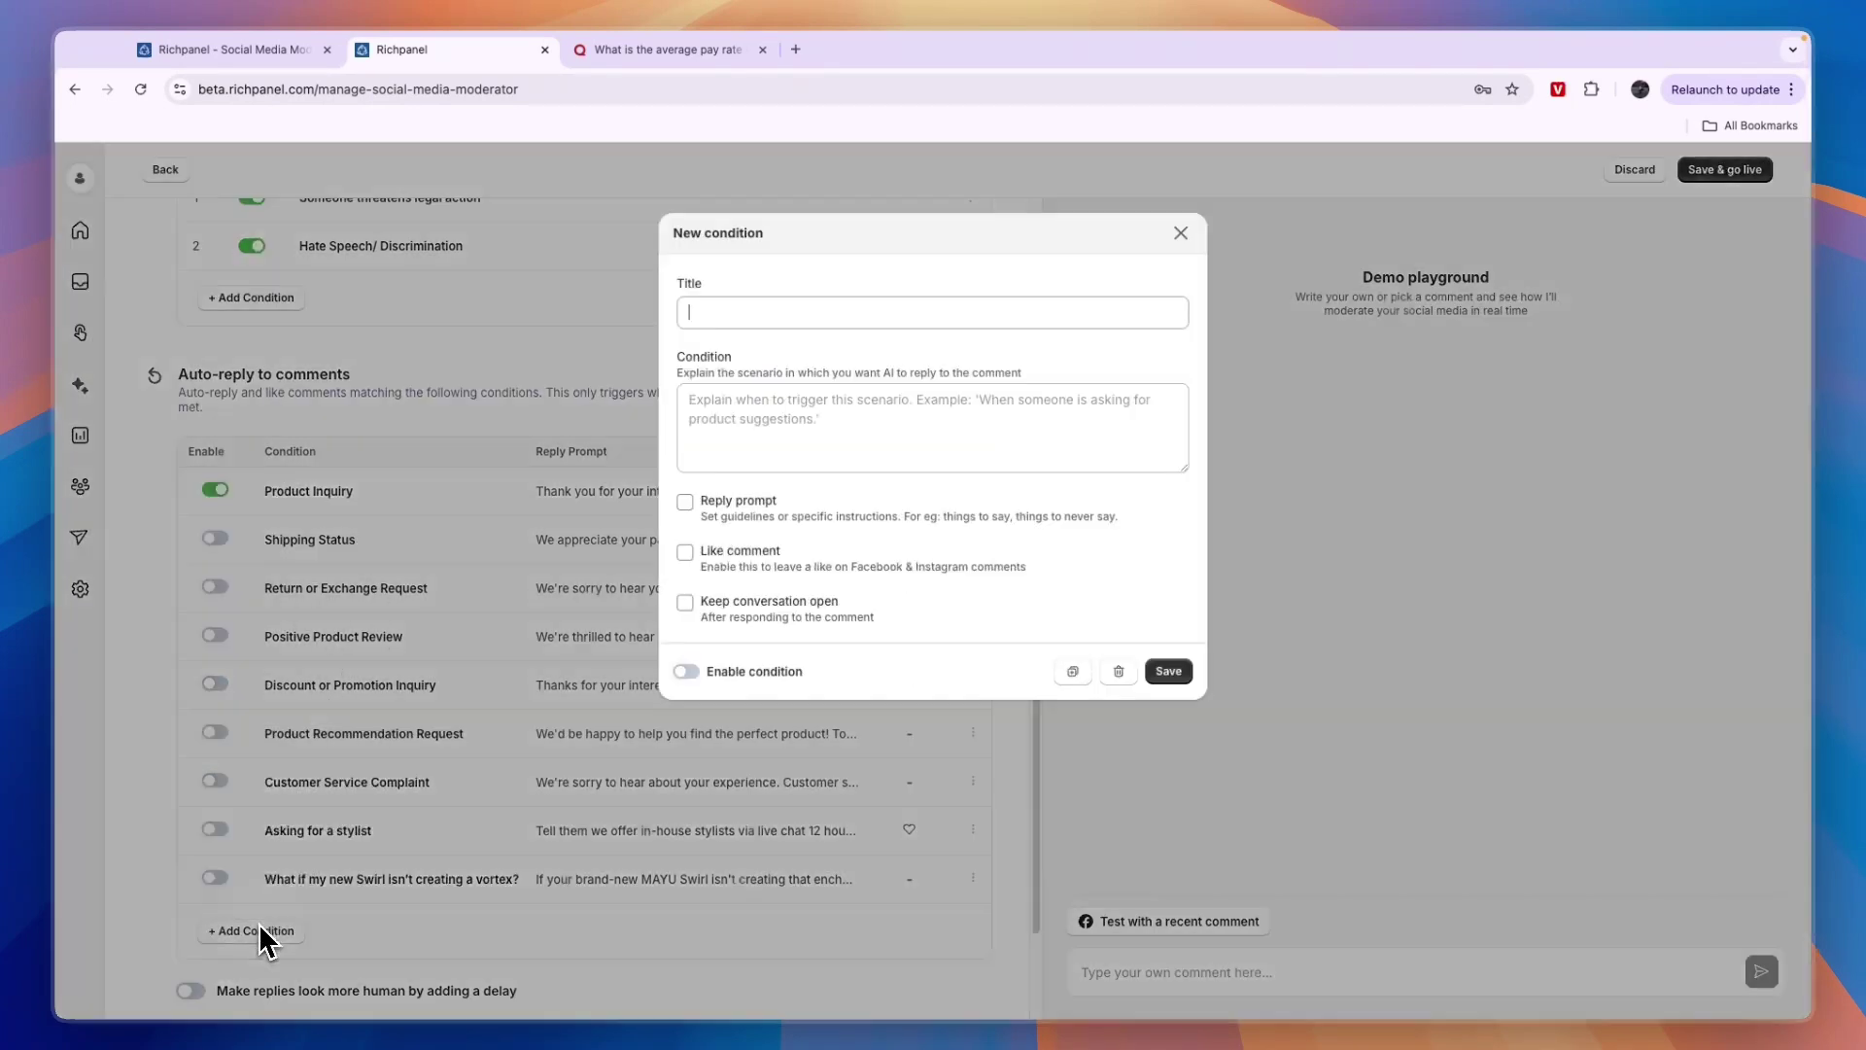
pyautogui.click(457, 750)
pyautogui.scroll(-2, 457, 750)
pyautogui.scroll(-1, 458, 753)
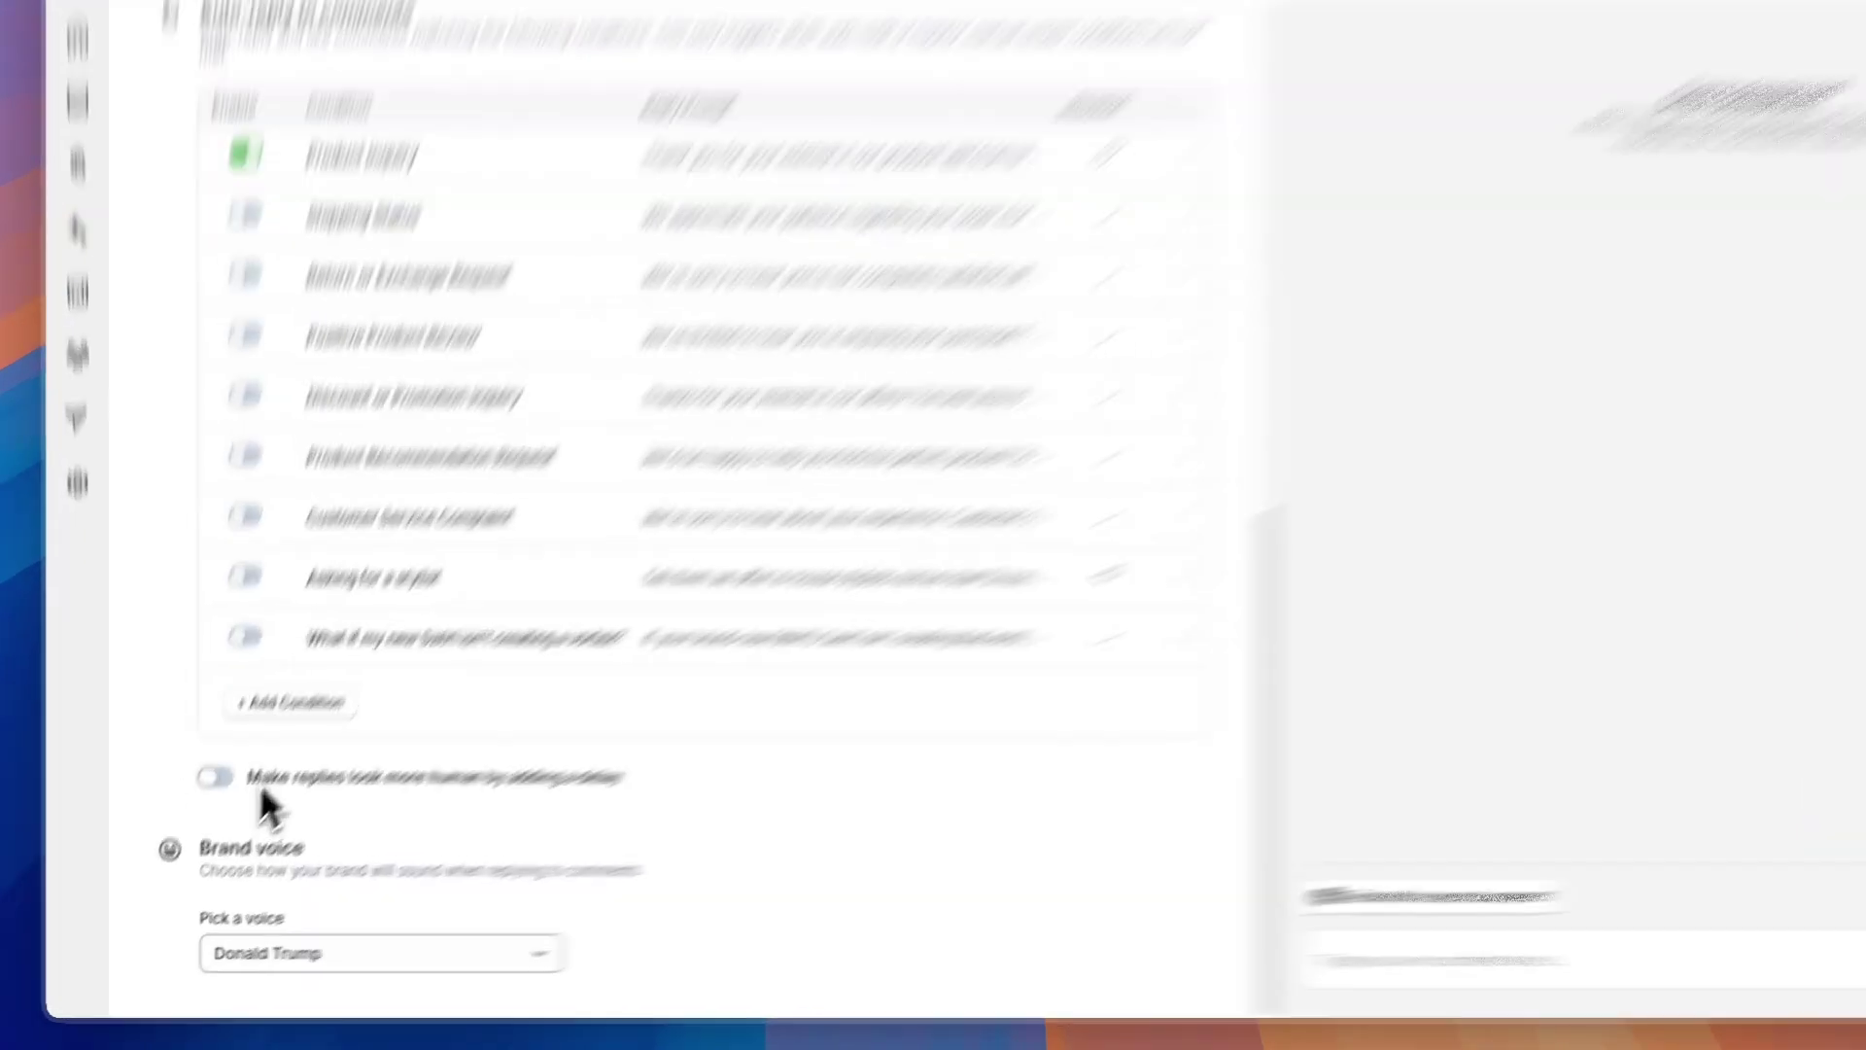
pyautogui.moveTo(248, 778); pyautogui.dragTo(646, 781)
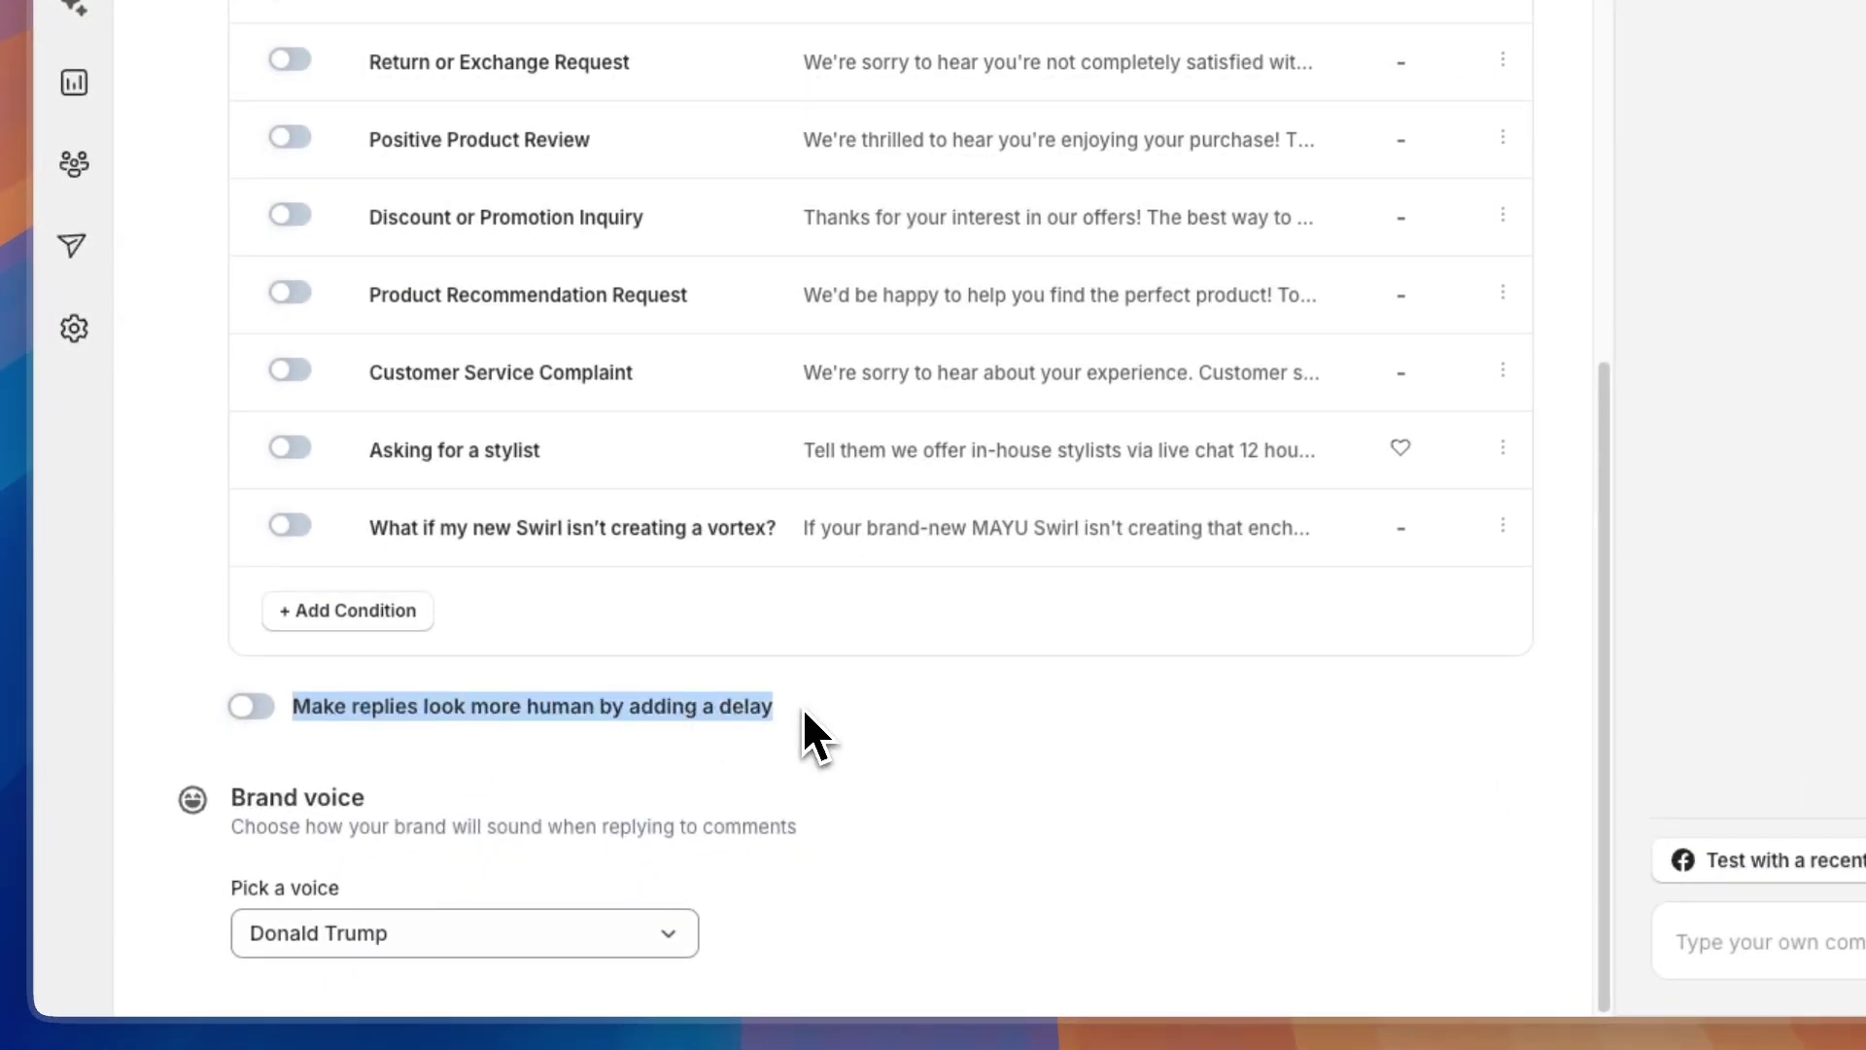
pyautogui.click(246, 710)
pyautogui.click(350, 799)
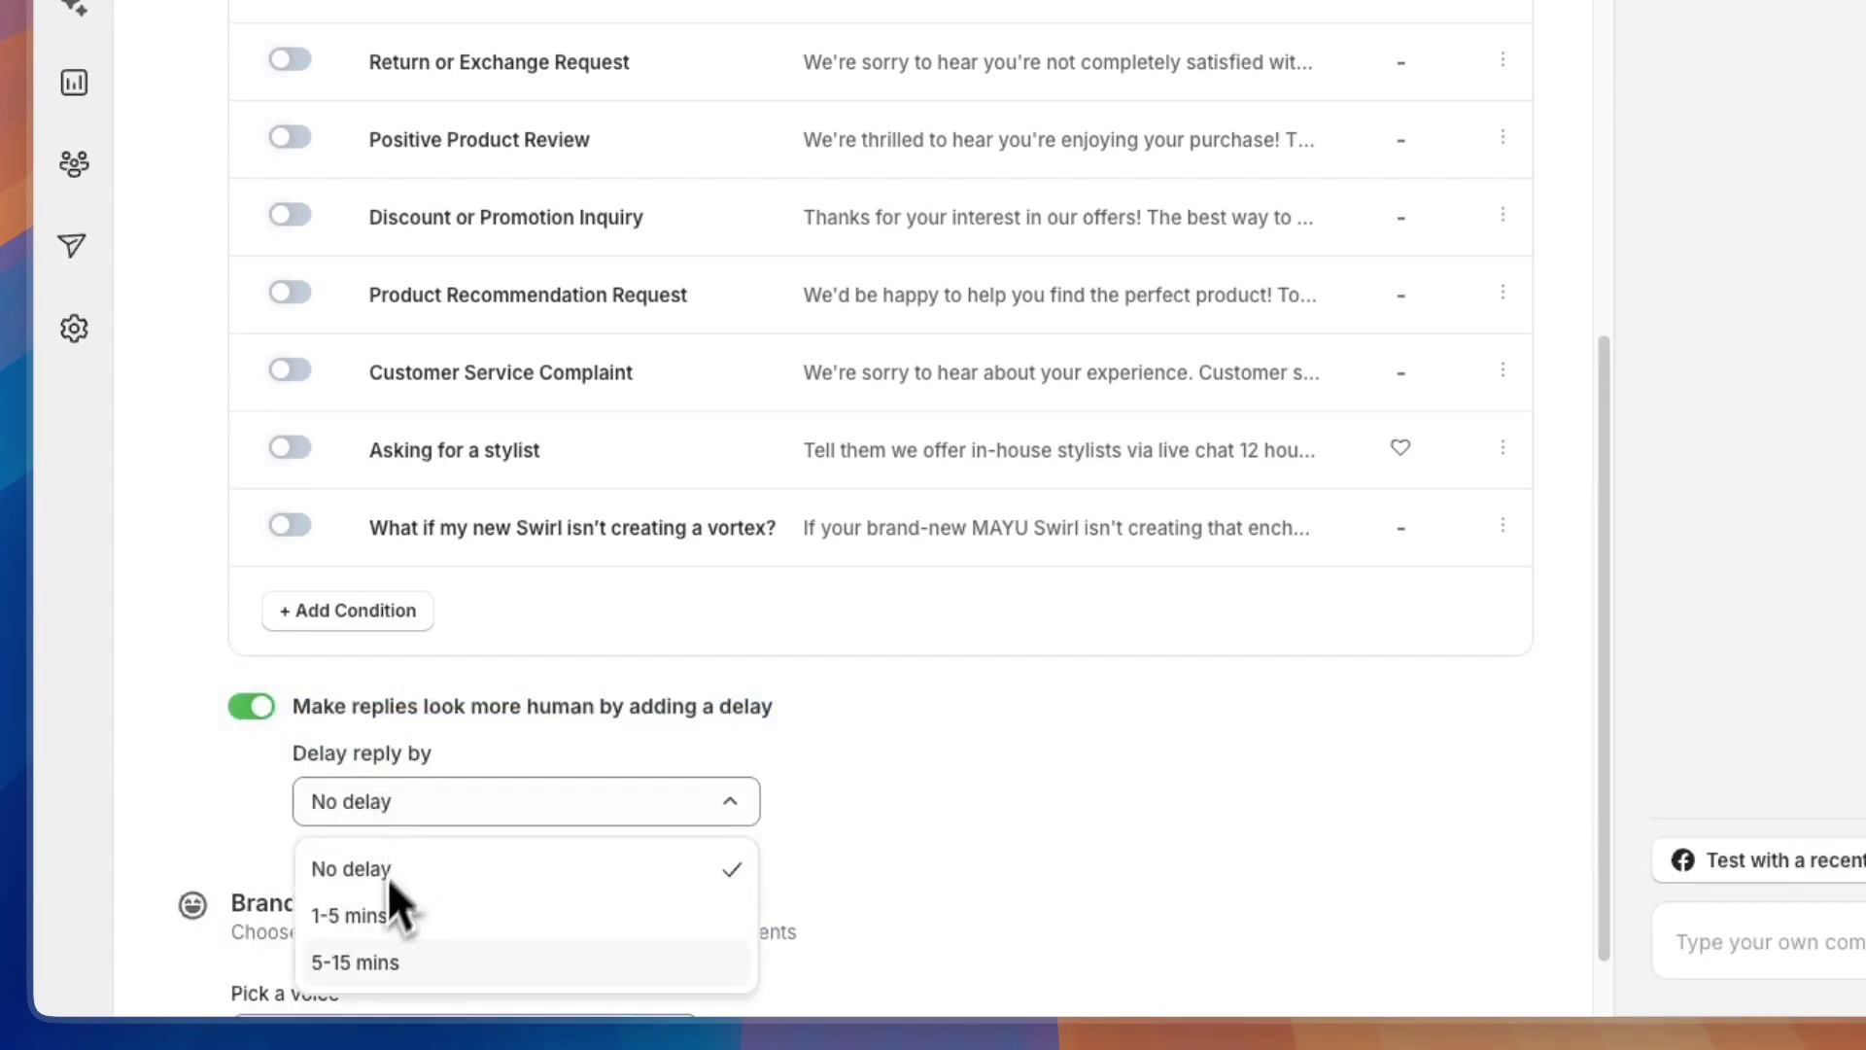
pyautogui.click(371, 919)
# Step: Show the list of available brand voices under Brand voice
pyautogui.scroll(-1, 243, 822)
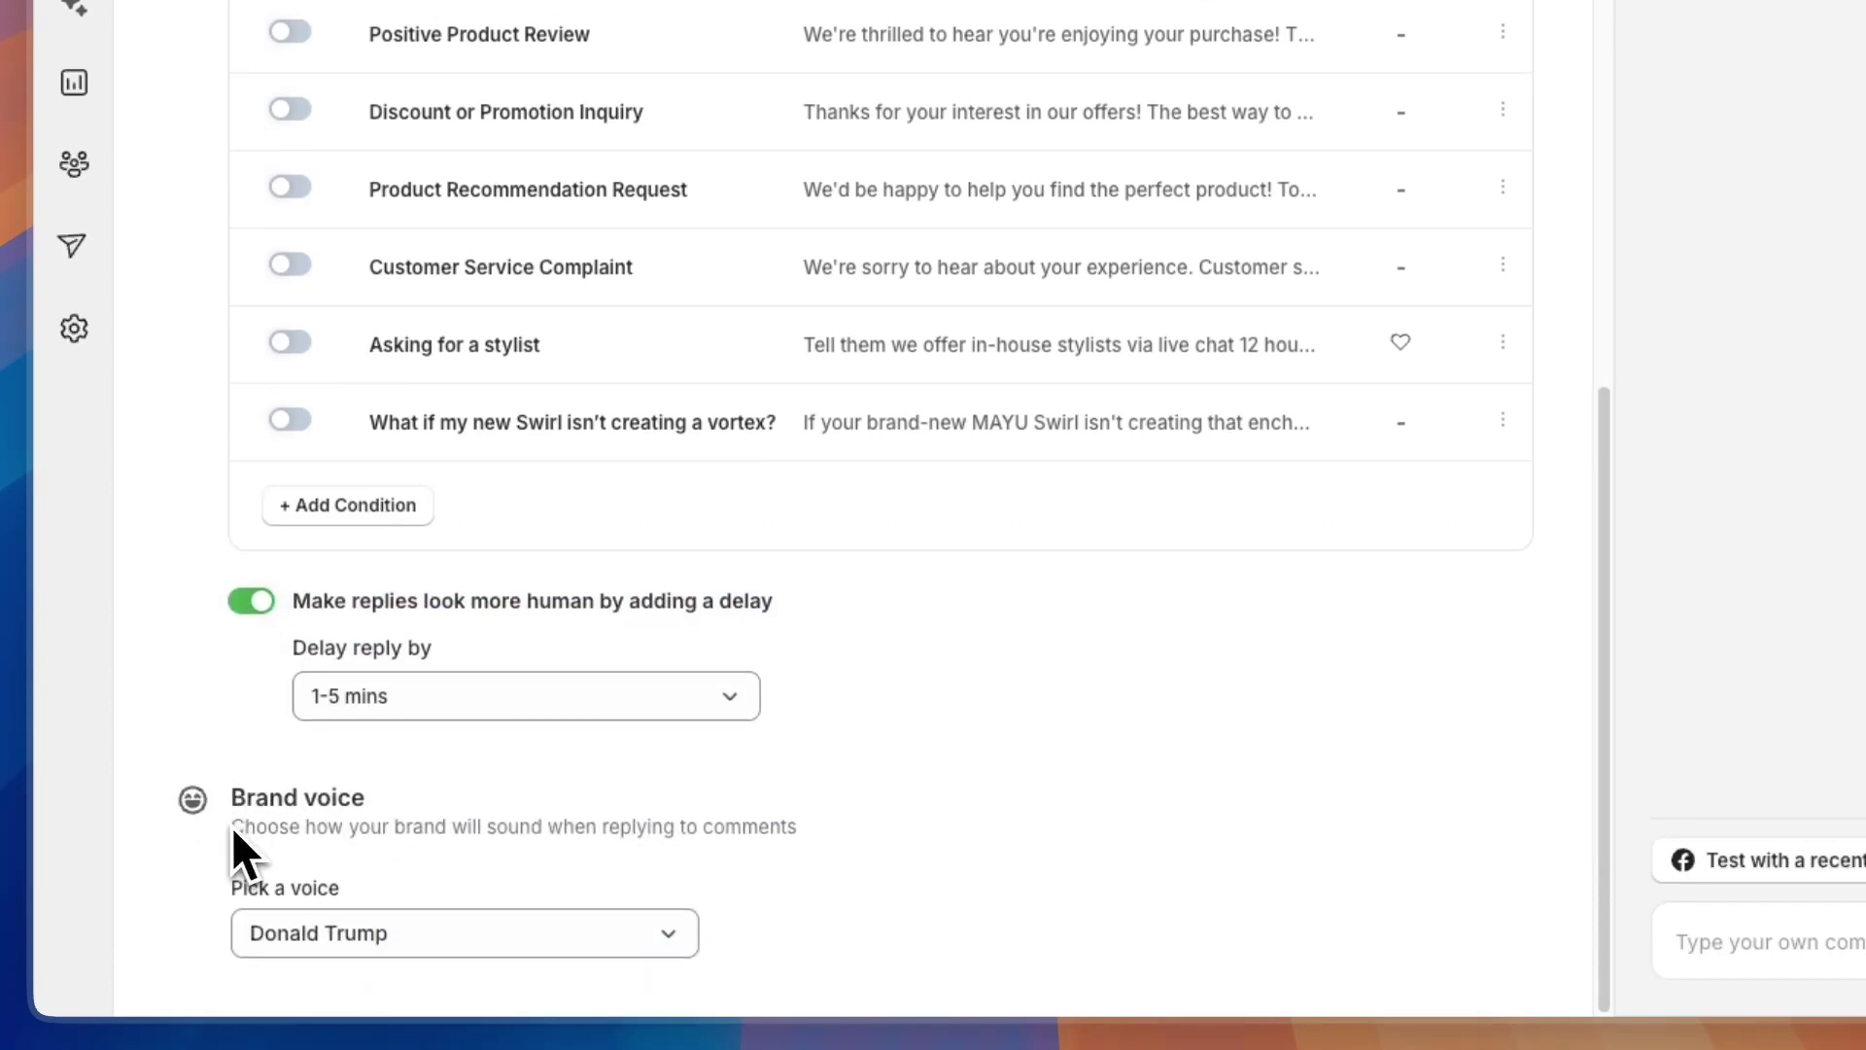
pyautogui.moveTo(230, 805); pyautogui.dragTo(387, 805)
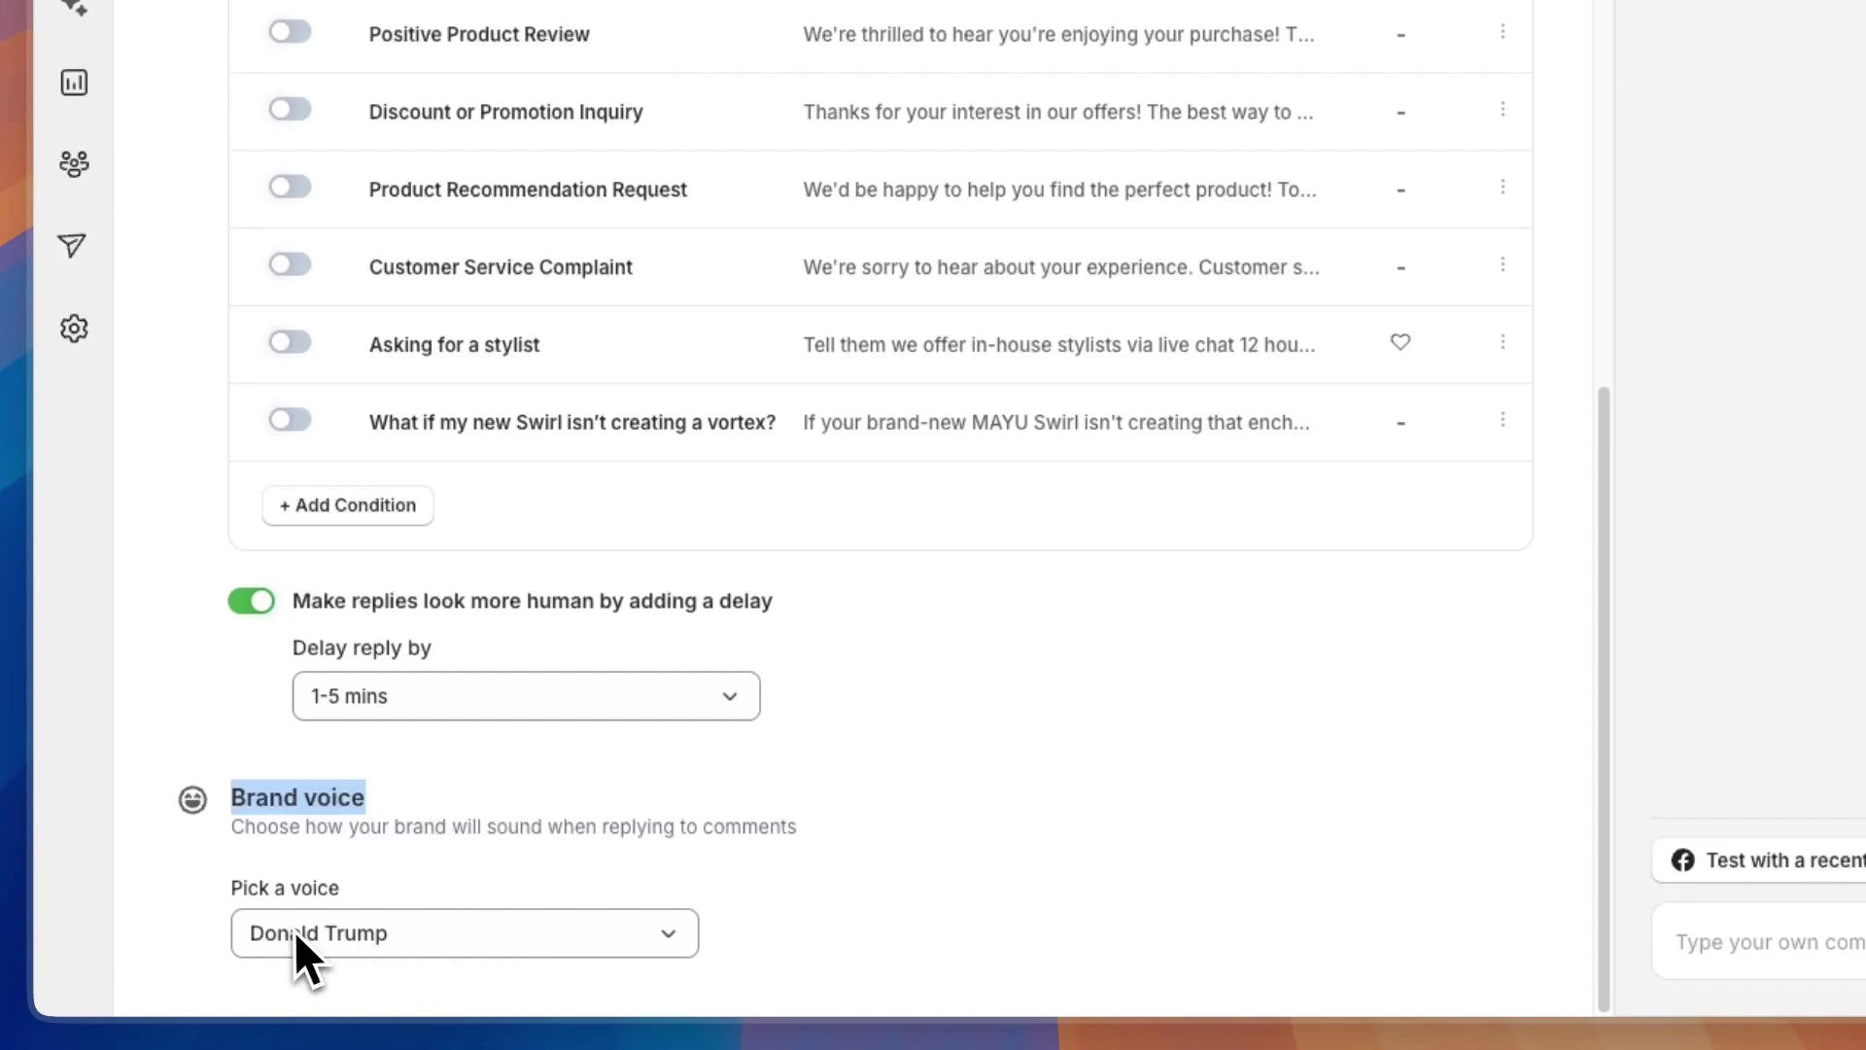
pyautogui.click(338, 942)
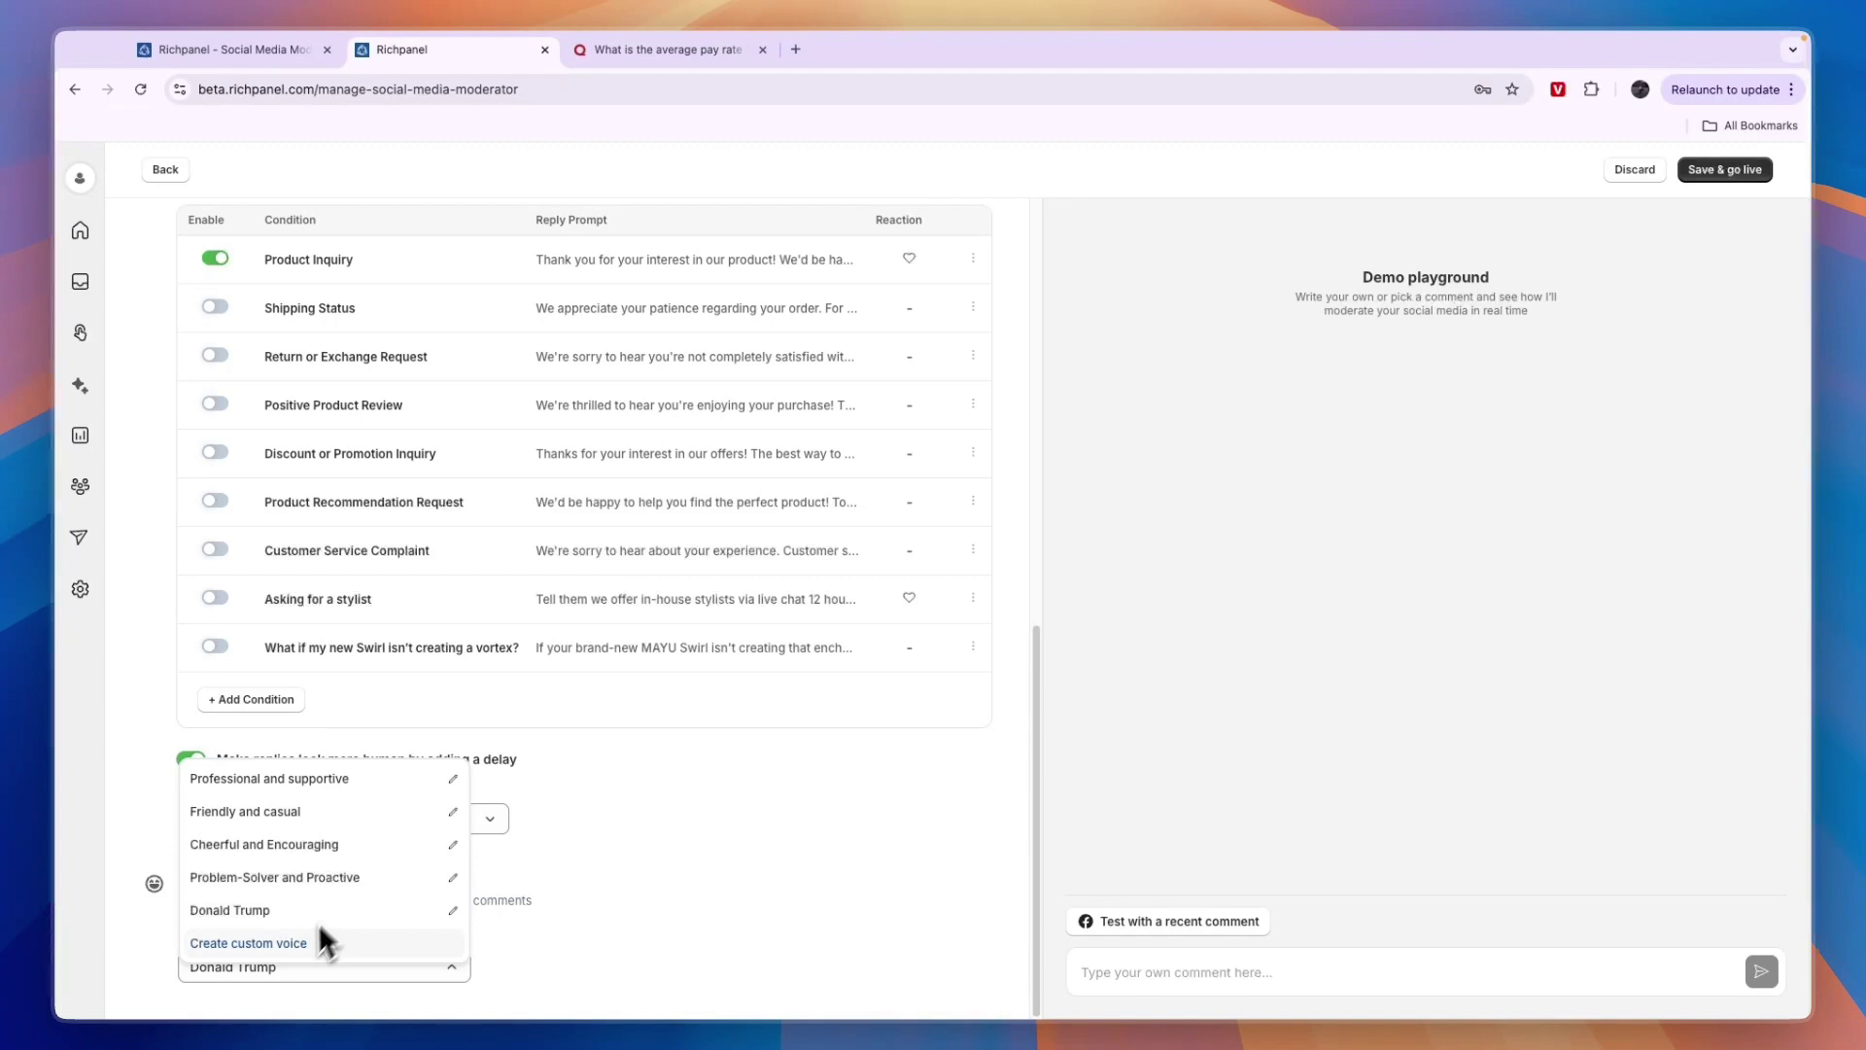
# Step: Choose Create custom voice and focus the Brand Voice dialog's Prompt field
pyautogui.click(292, 943)
pyautogui.click(780, 496)
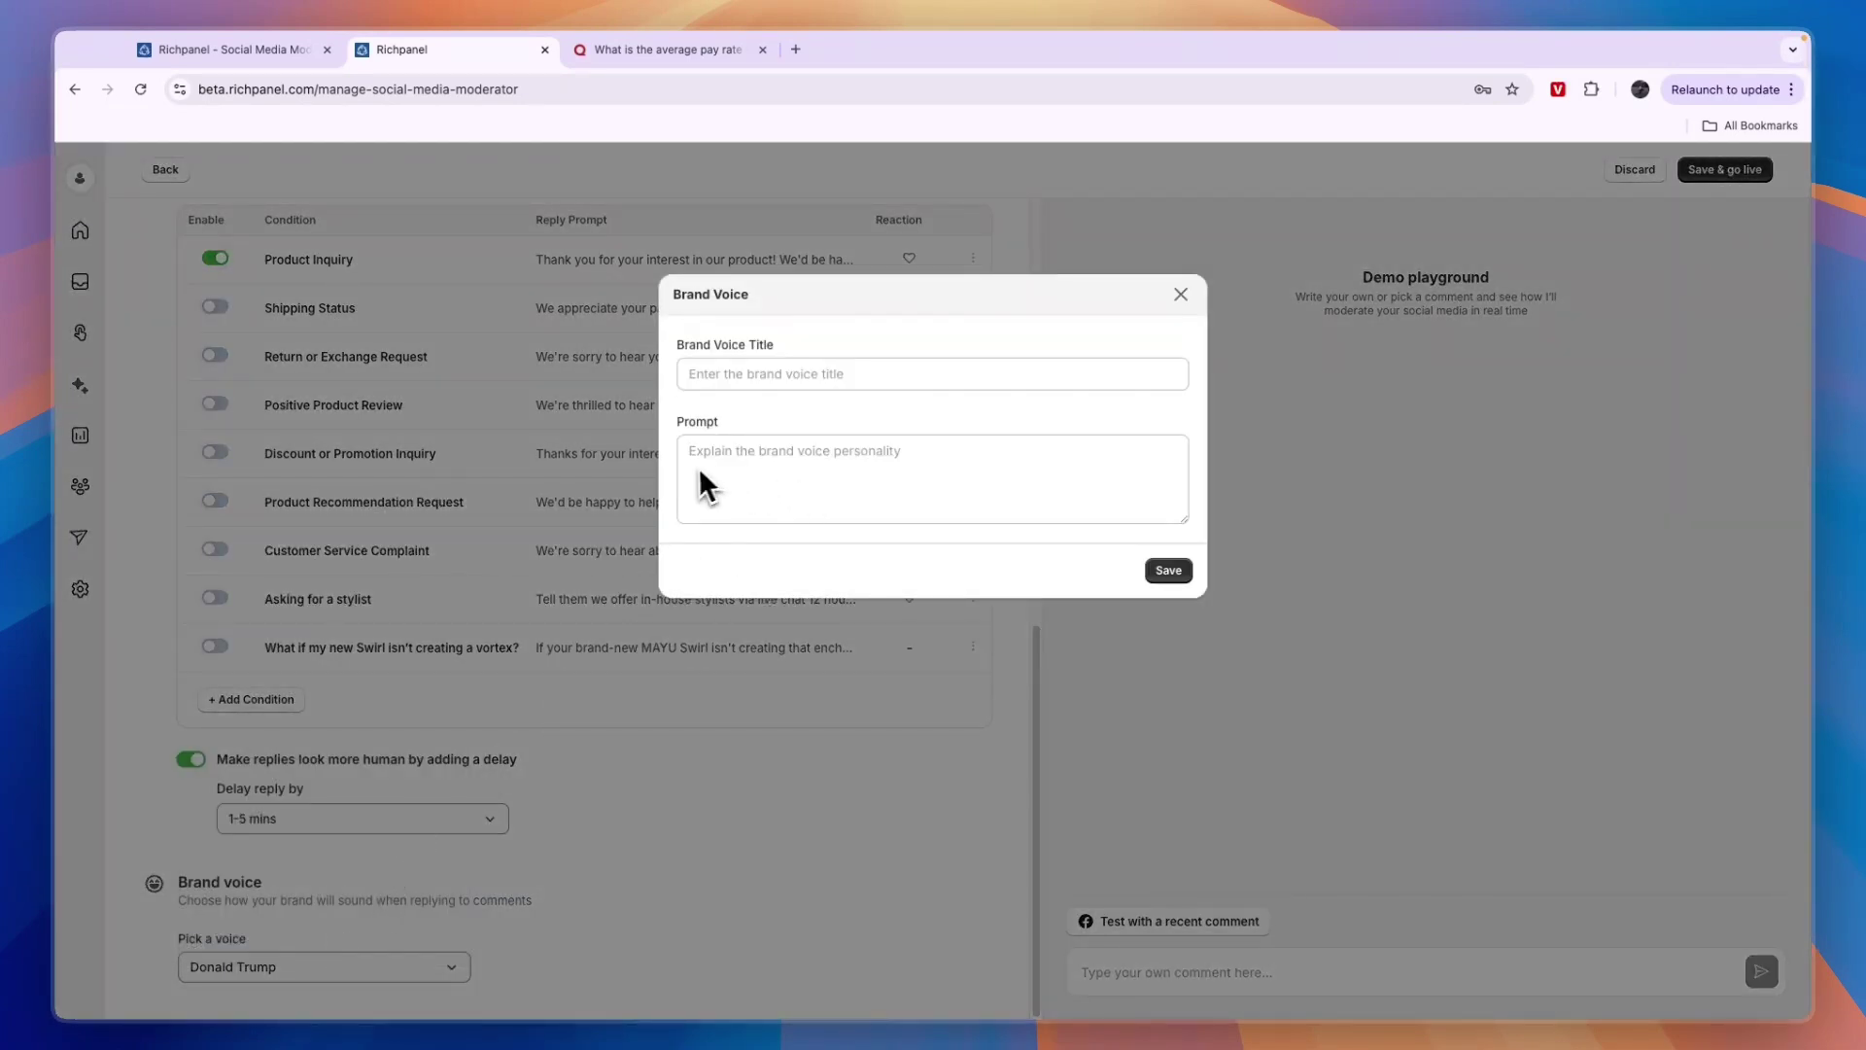
pyautogui.moveTo(663, 468); pyautogui.dragTo(725, 442)
# Step: Close the Brand Voice dialog unsaved, switch off Product Inquiry, and return to the top
pyautogui.click(1185, 294)
pyautogui.scroll(9, 508, 742)
pyautogui.scroll(-7, 389, 583)
pyautogui.click(216, 397)
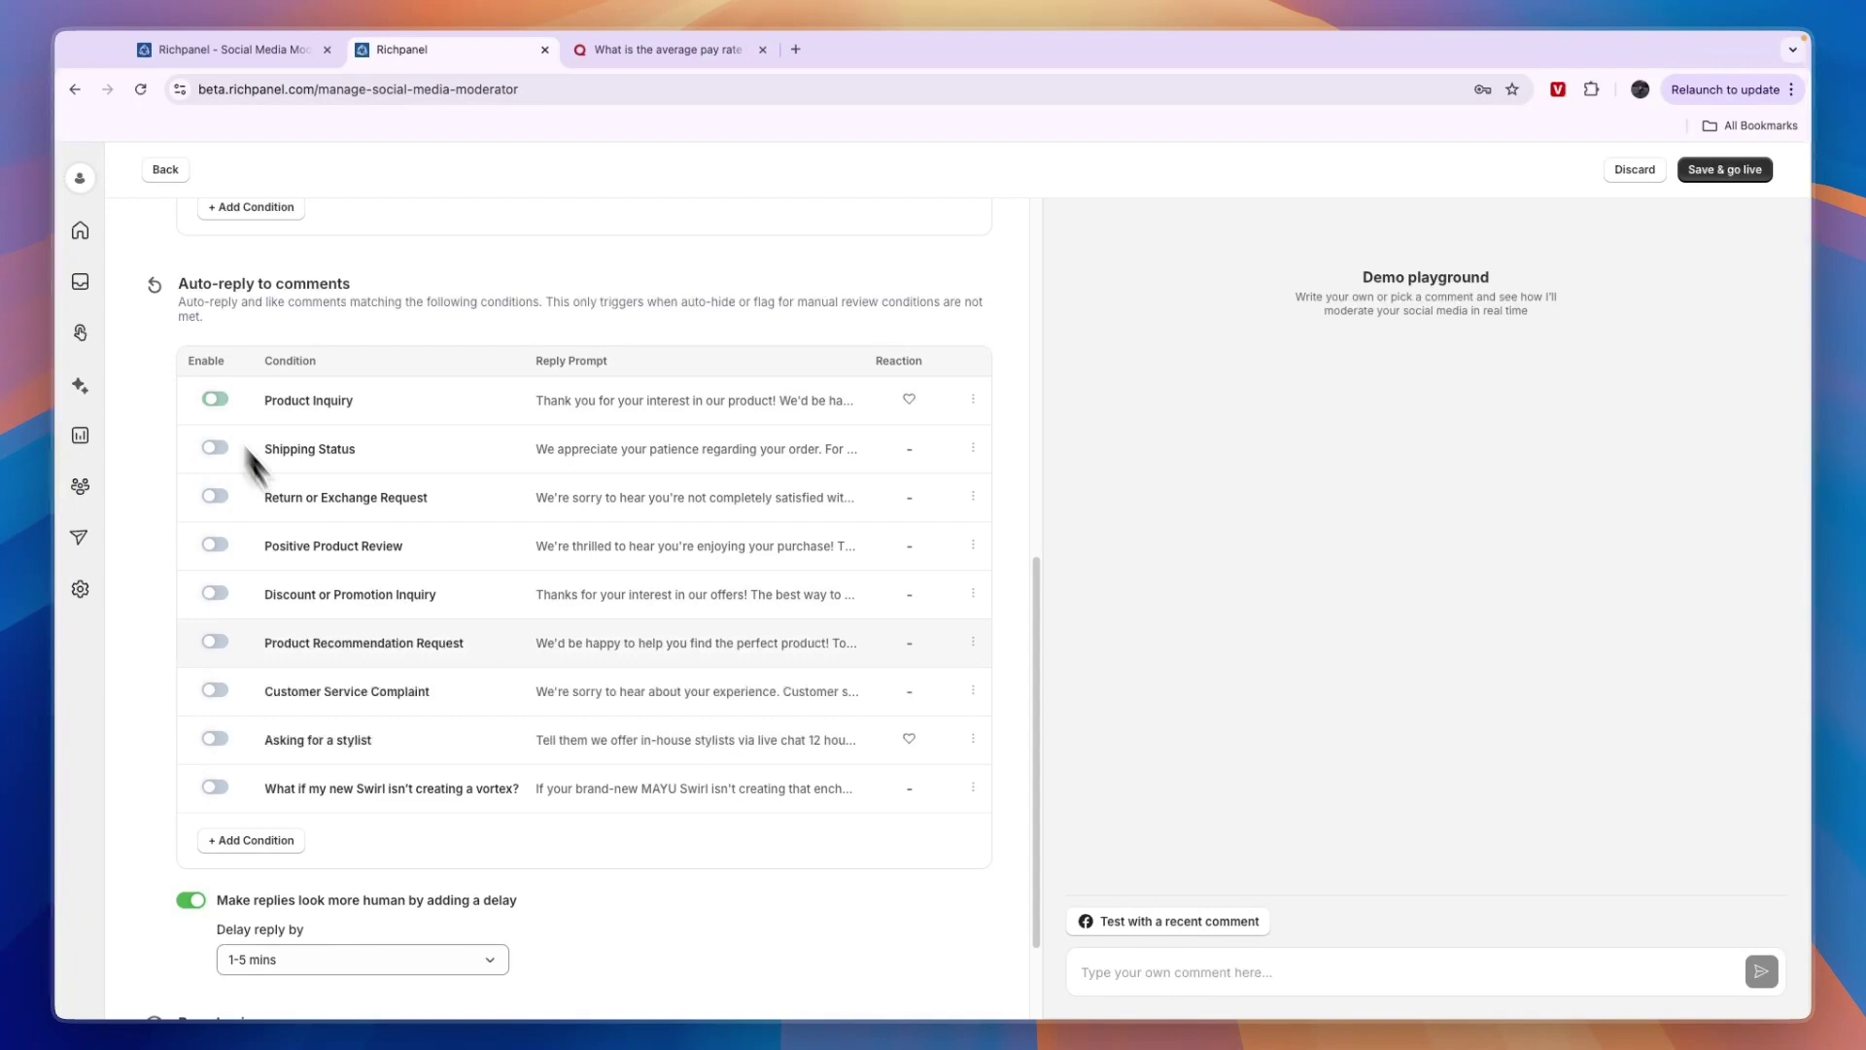
pyautogui.scroll(3, 408, 655)
pyautogui.scroll(5, 409, 655)
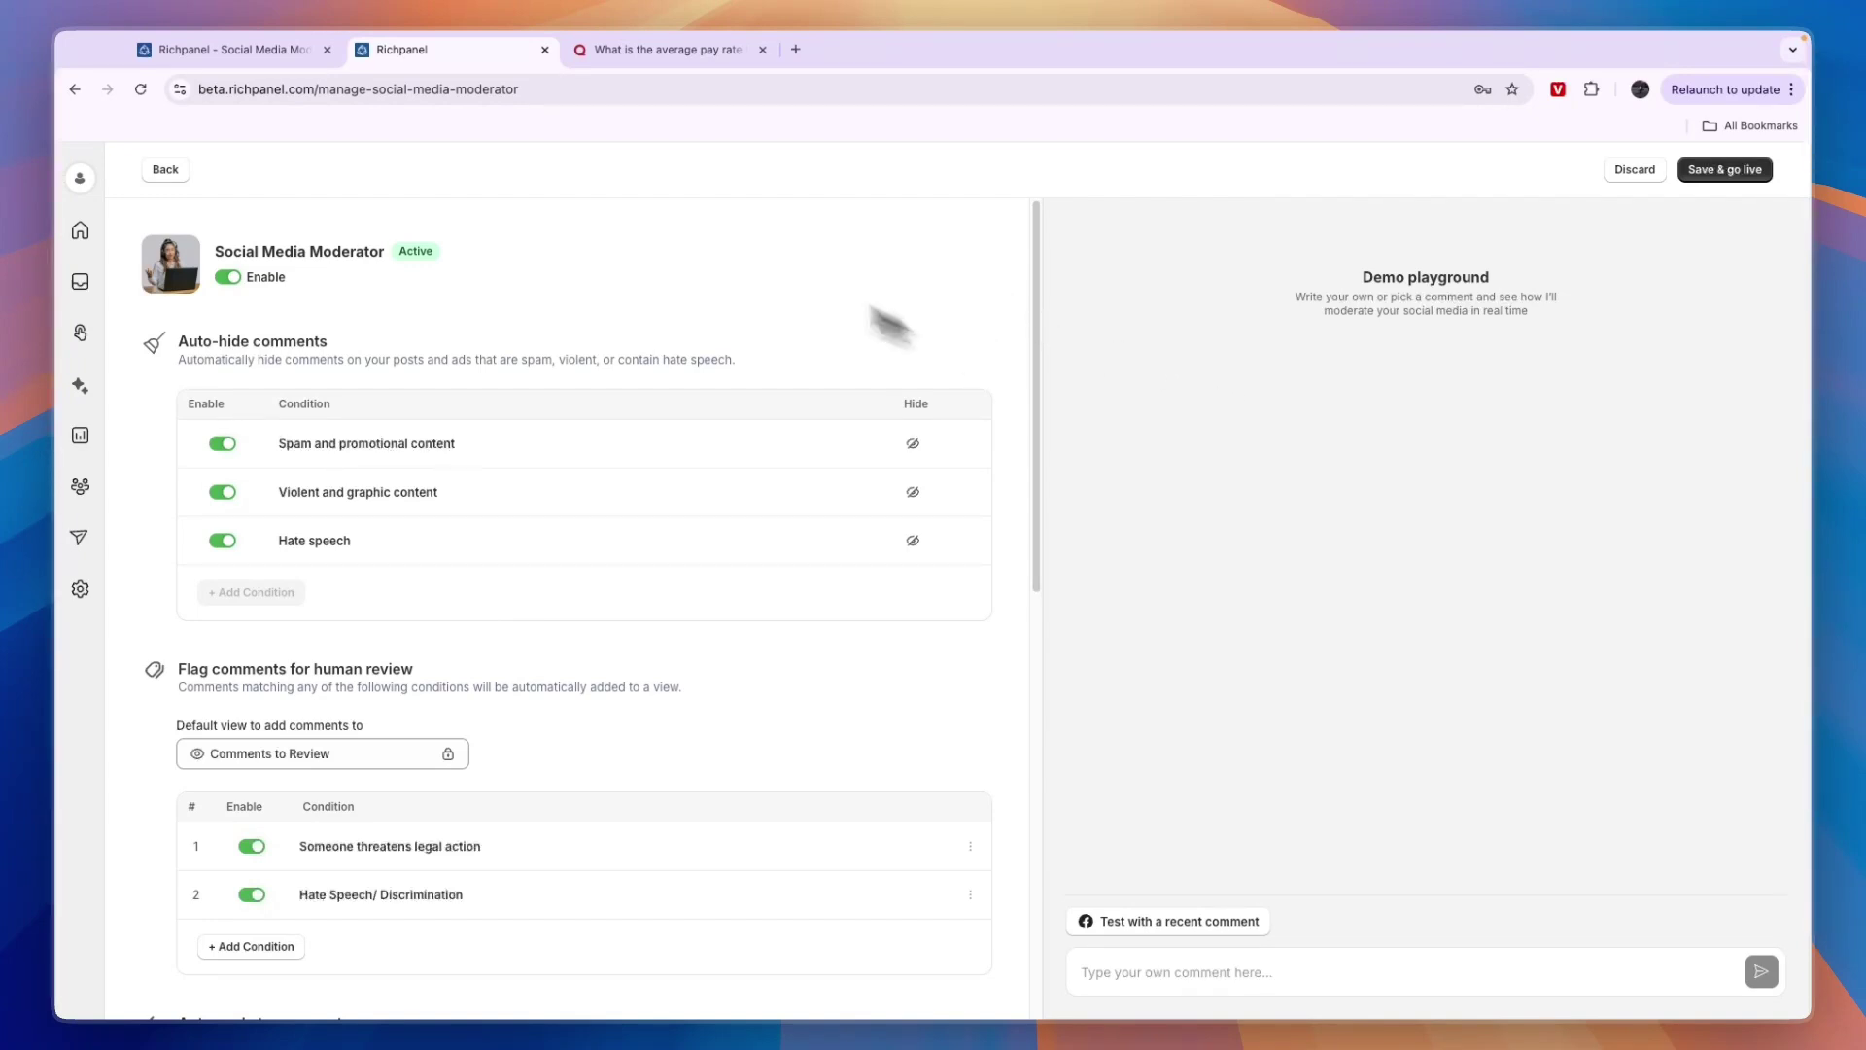
# Step: Open the Richpanel pricing page and compare Incubator ($9, 3 agents/month) with Pro ($50)
pyautogui.click(271, 51)
pyautogui.click(941, 173)
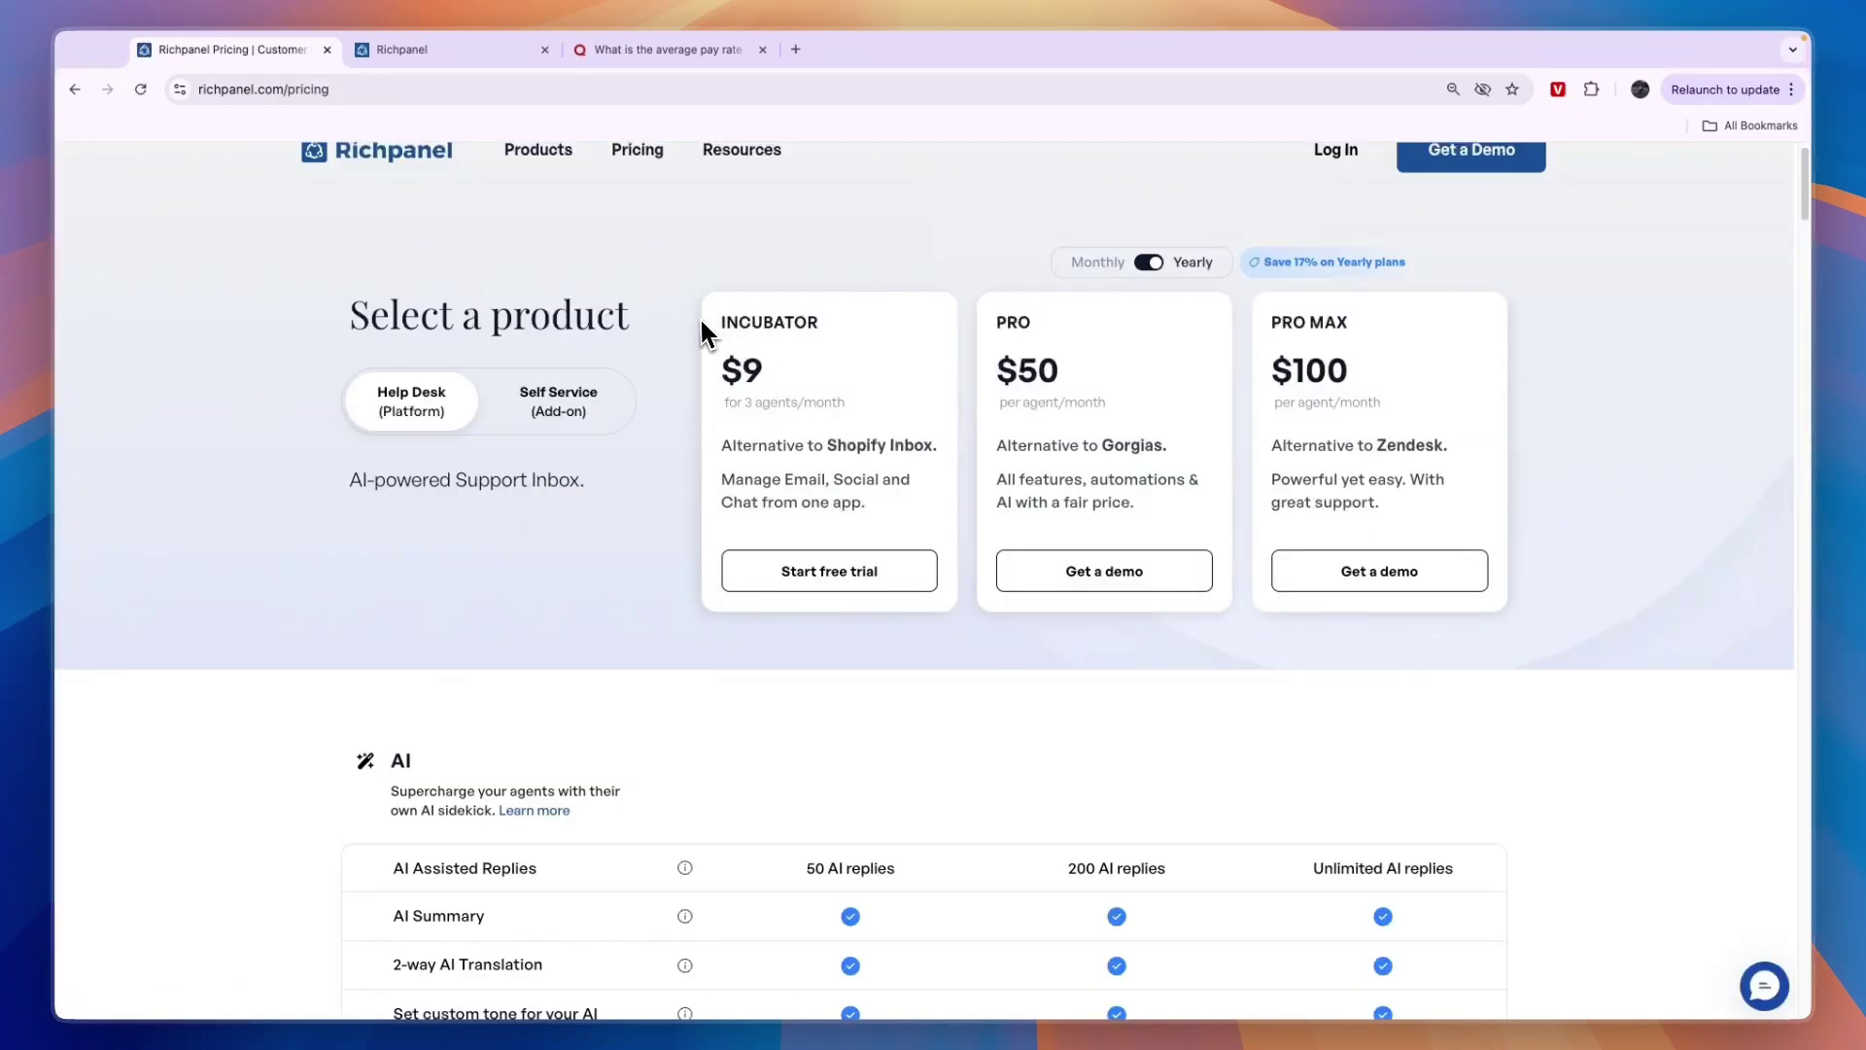
pyautogui.moveTo(702, 333); pyautogui.dragTo(852, 342)
pyautogui.doubleClick(754, 379)
pyautogui.moveTo(727, 408); pyautogui.dragTo(842, 420)
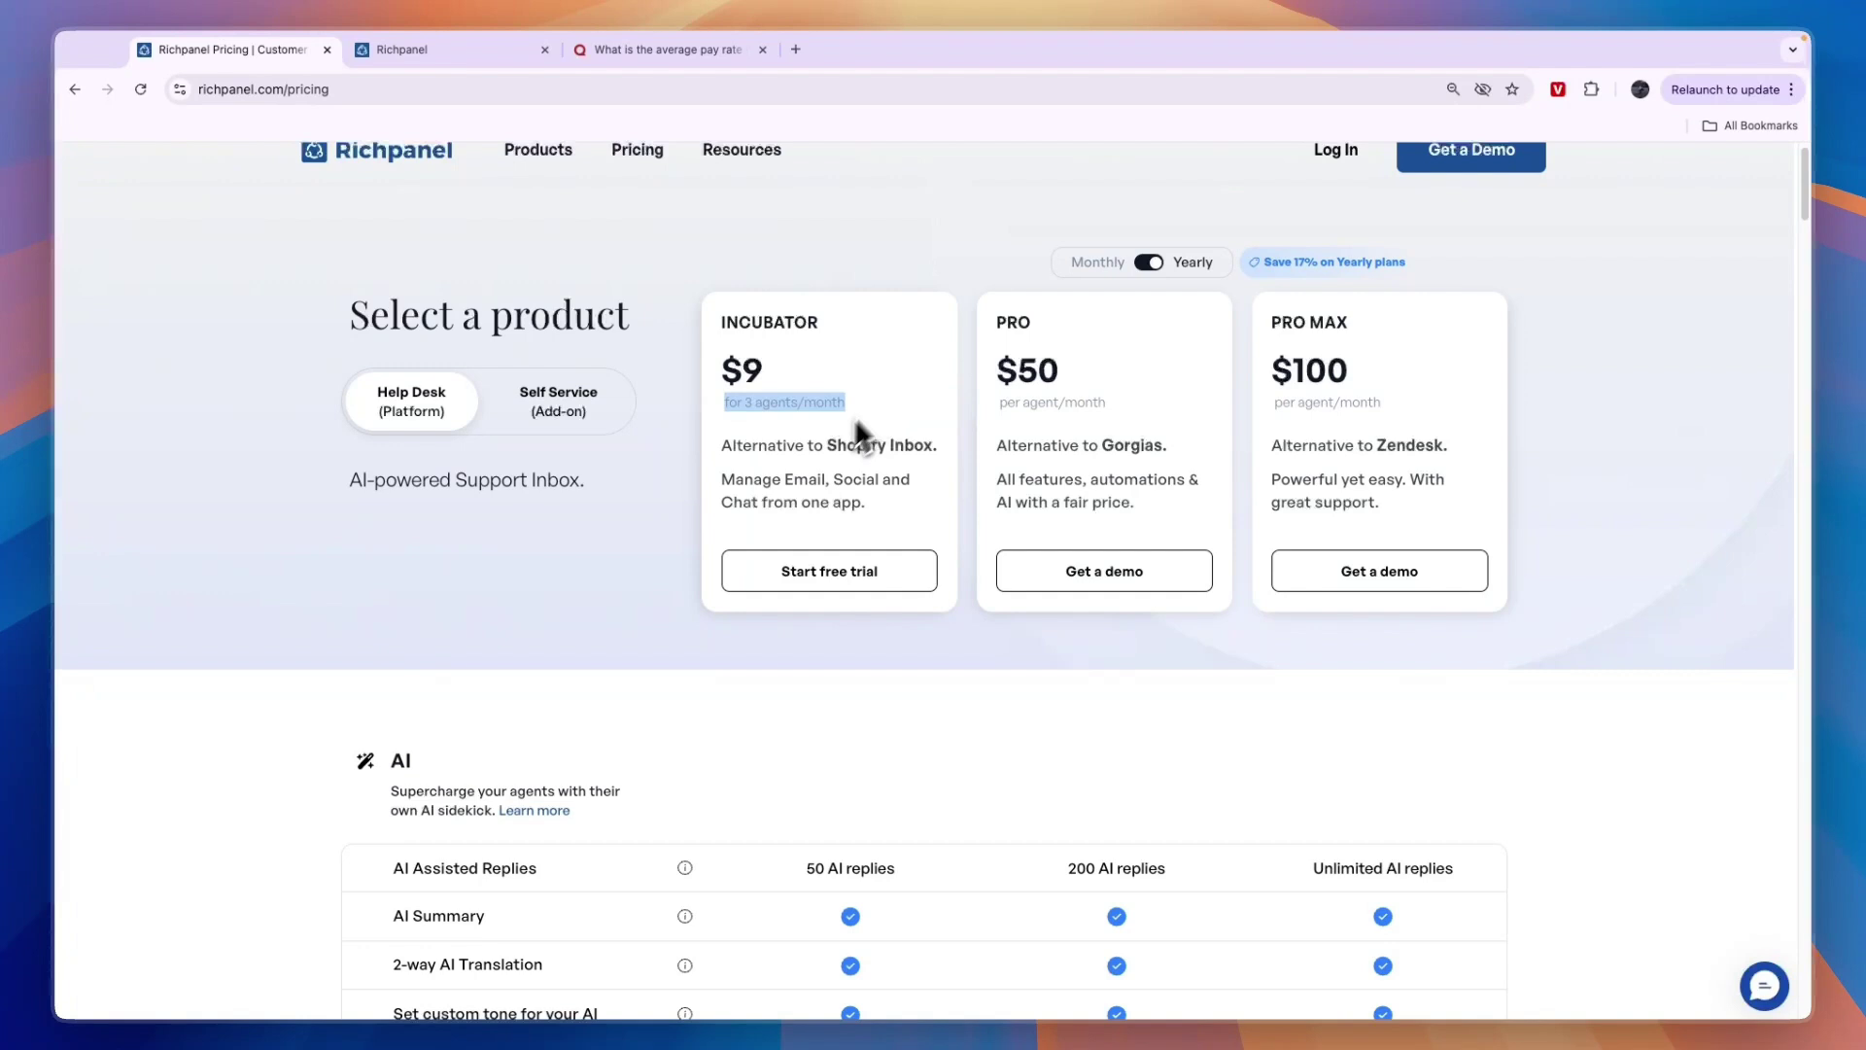
pyautogui.doubleClick(1014, 323)
pyautogui.click(1003, 382)
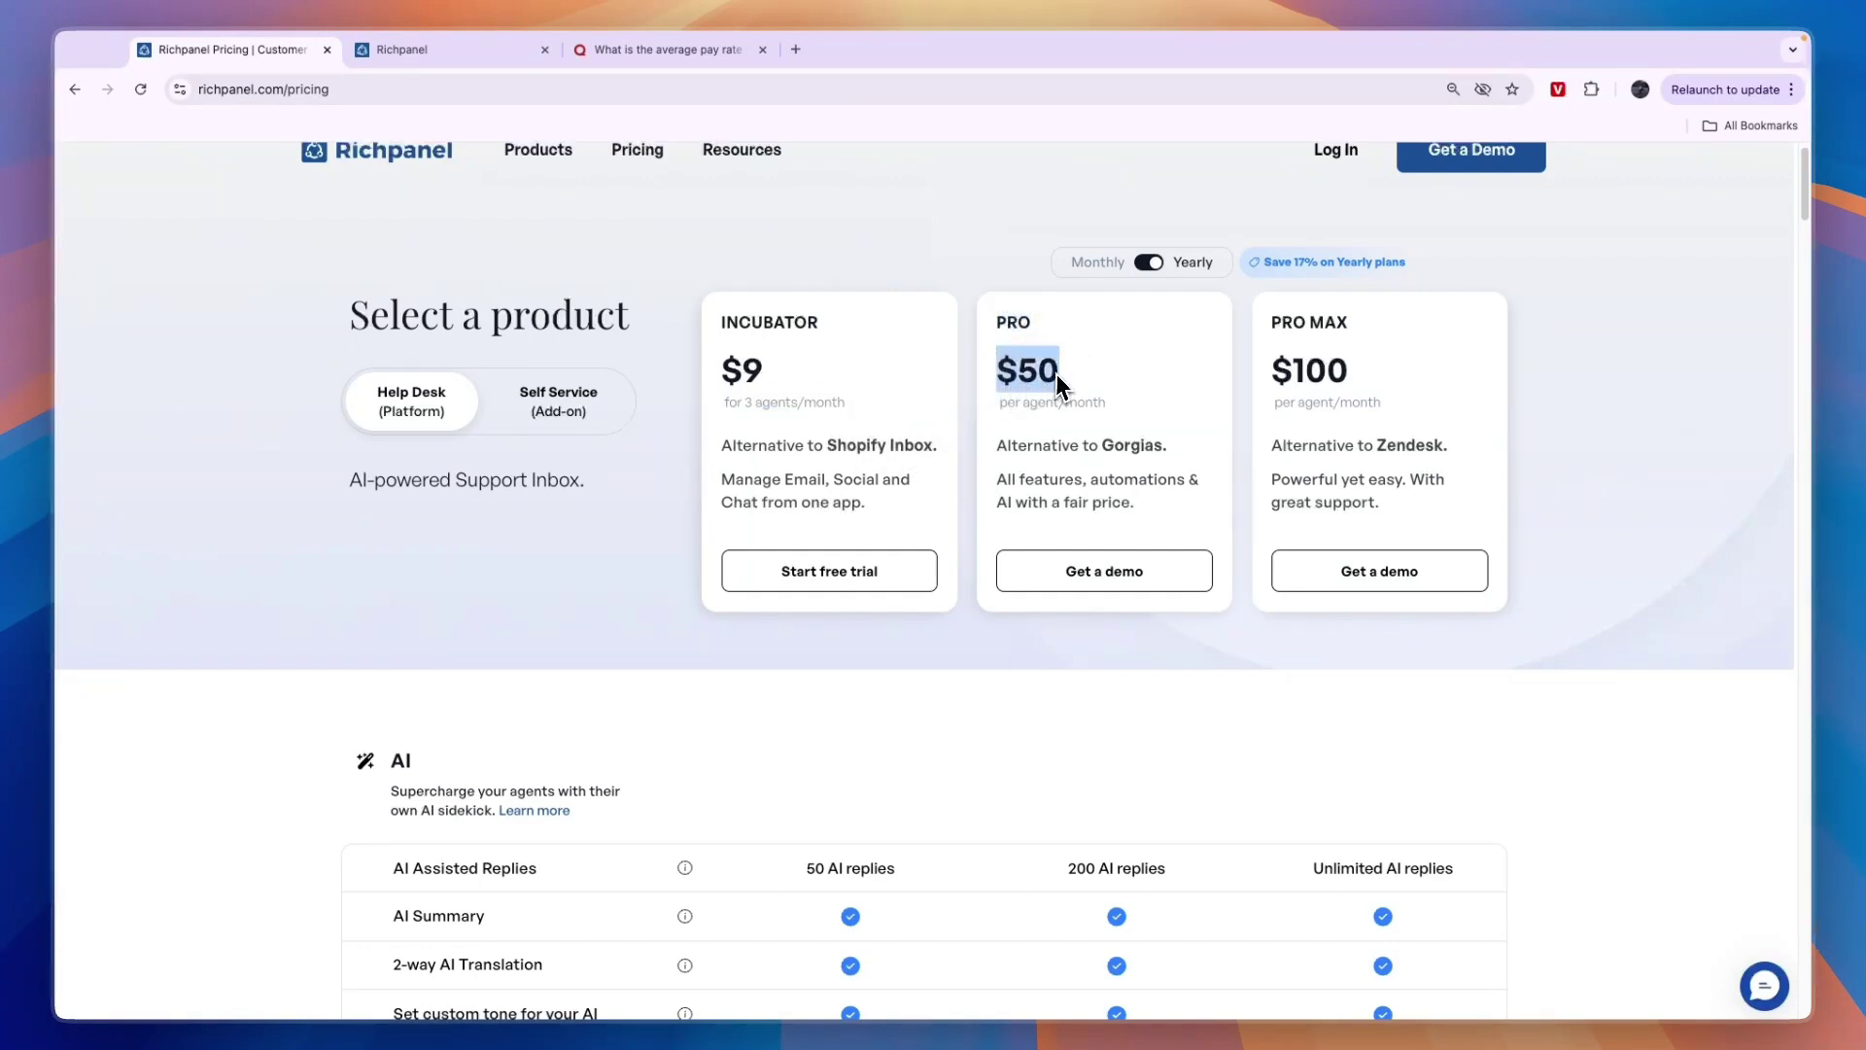
pyautogui.click(1137, 383)
pyautogui.moveTo(1171, 479); pyautogui.dragTo(1159, 508)
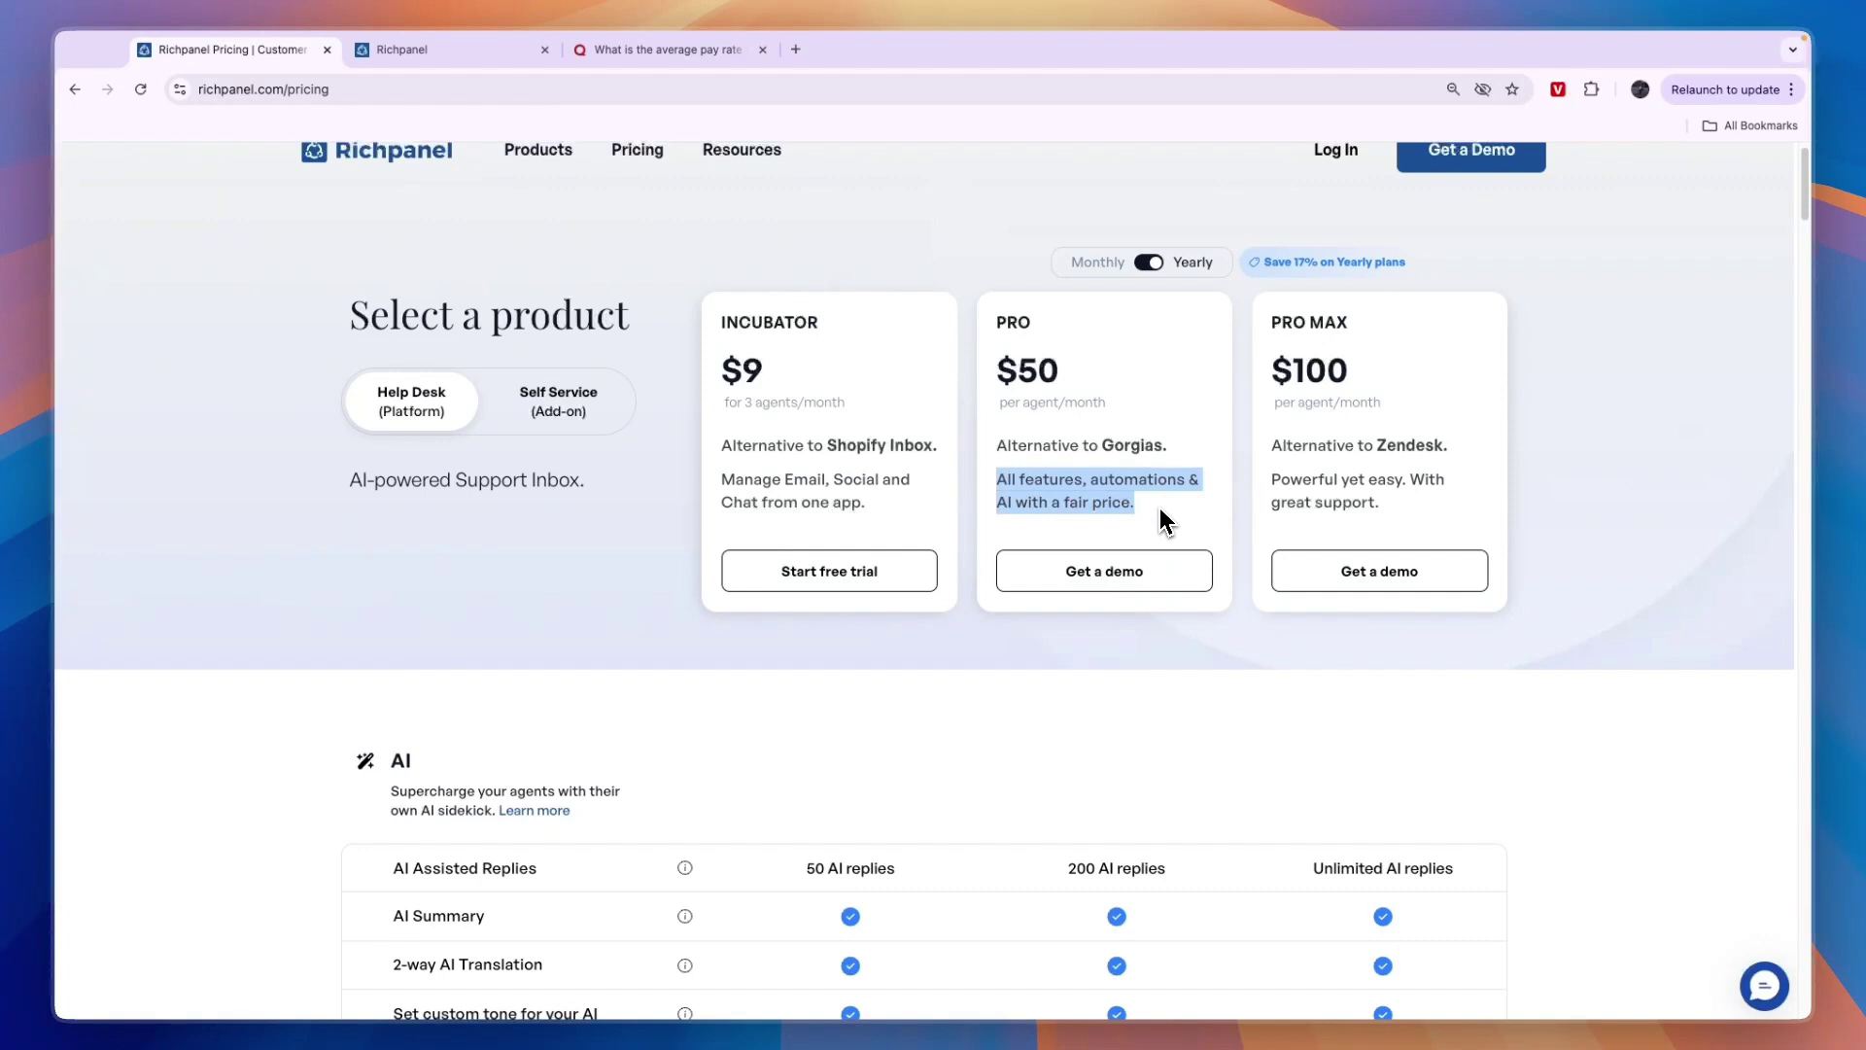
pyautogui.click(1158, 506)
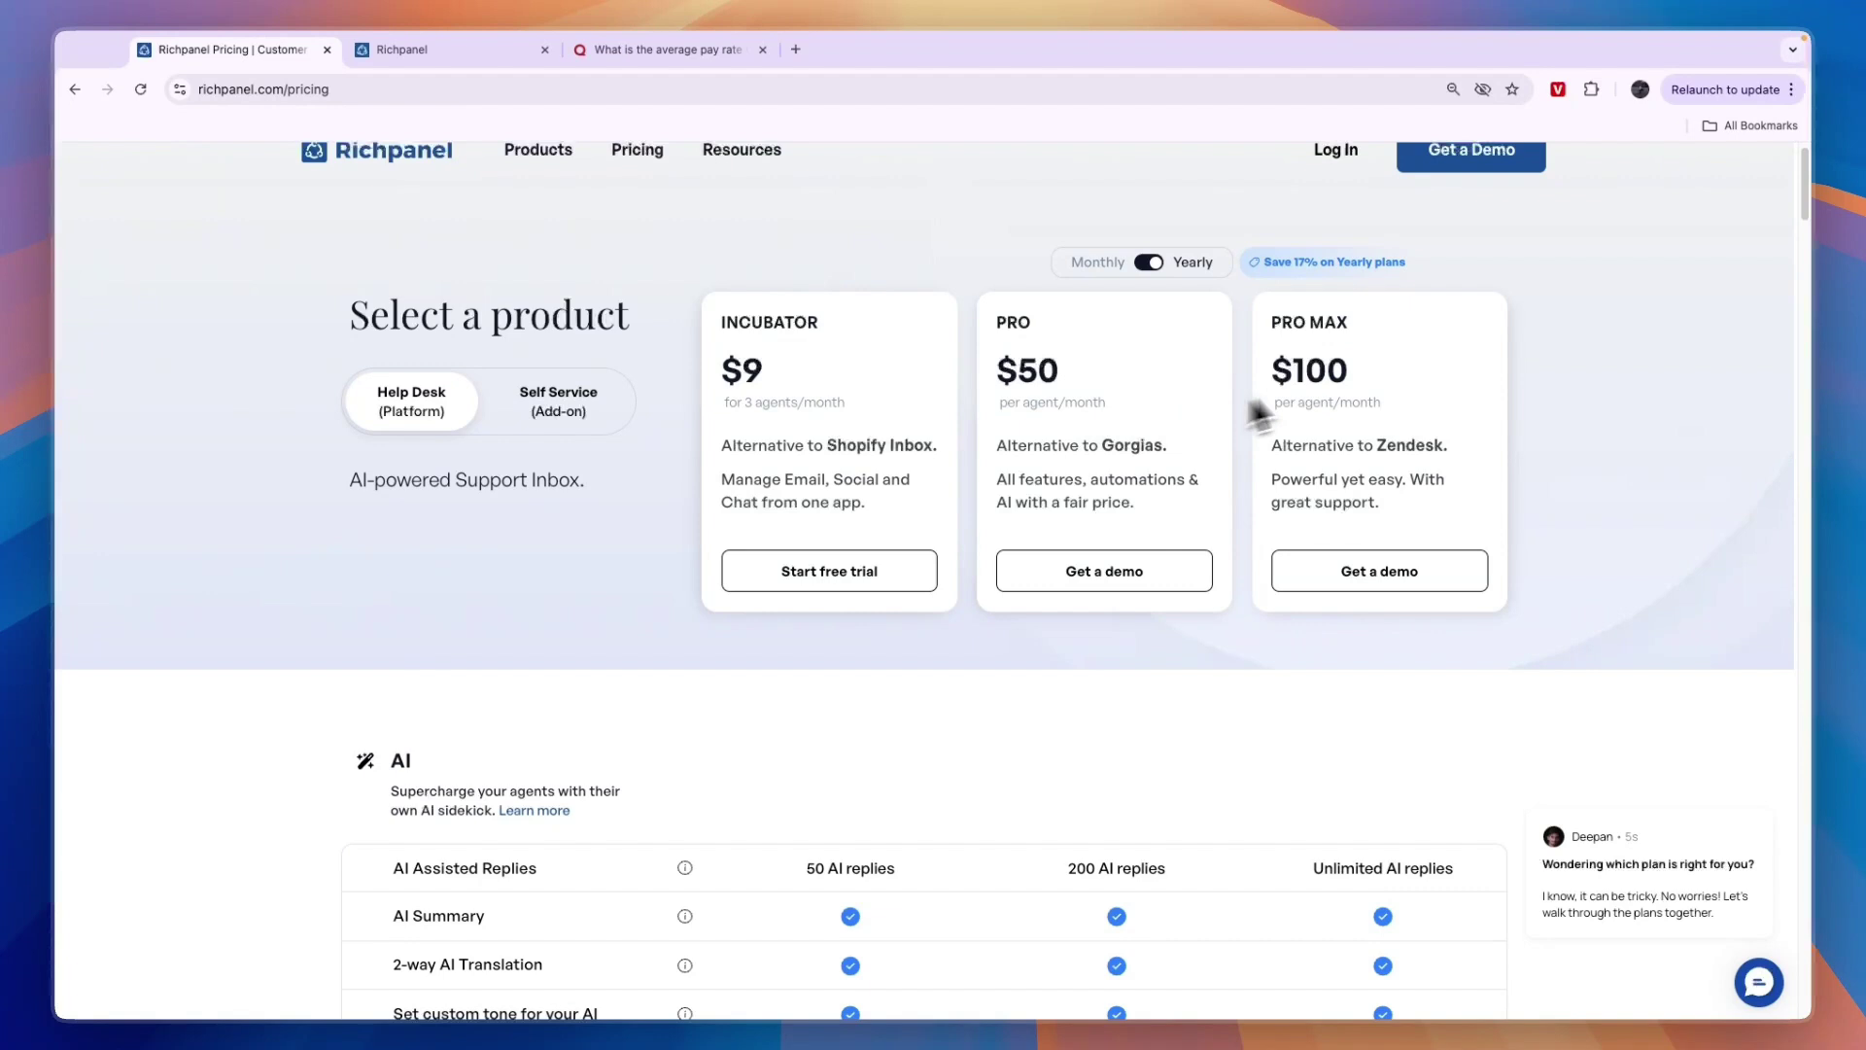
# Step: Review the Pro Max $100 plan and the AI replies table, including Pro's 200 replies
pyautogui.moveTo(1273, 370); pyautogui.dragTo(1396, 371)
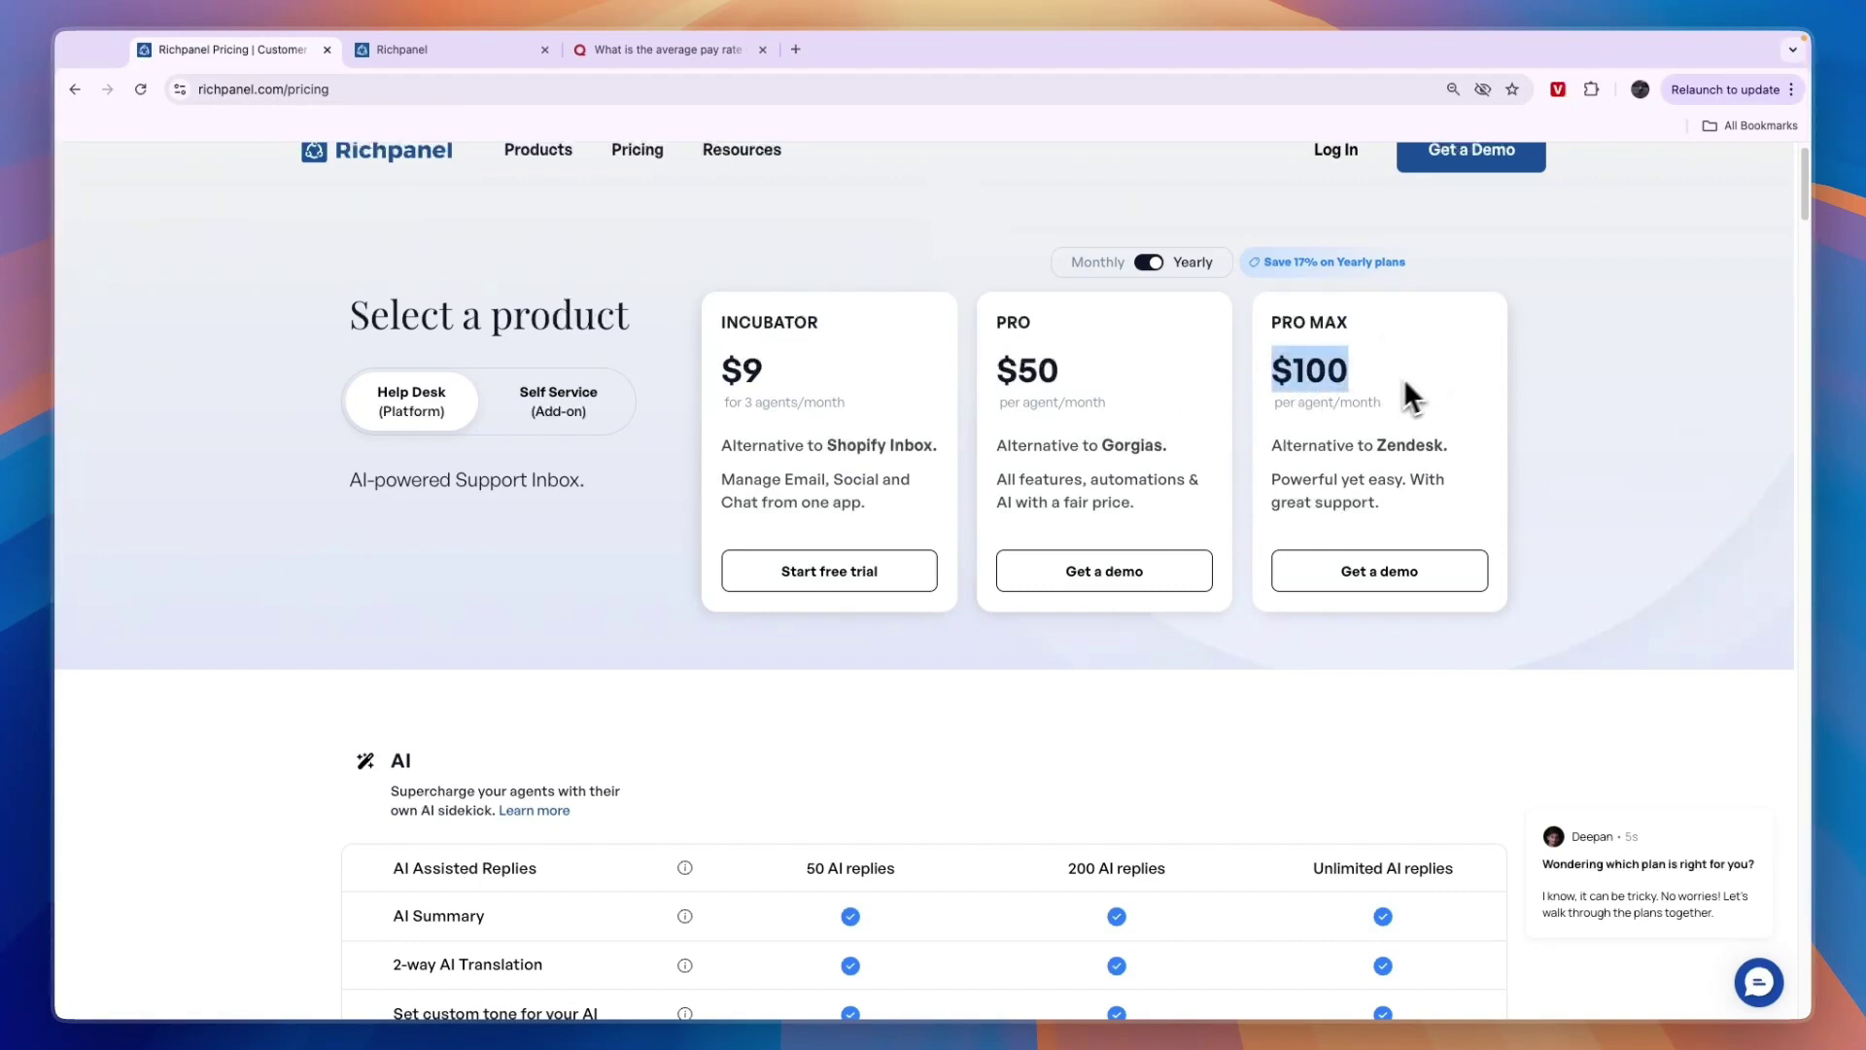
pyautogui.click(1418, 382)
pyautogui.moveTo(1272, 478); pyautogui.dragTo(1422, 503)
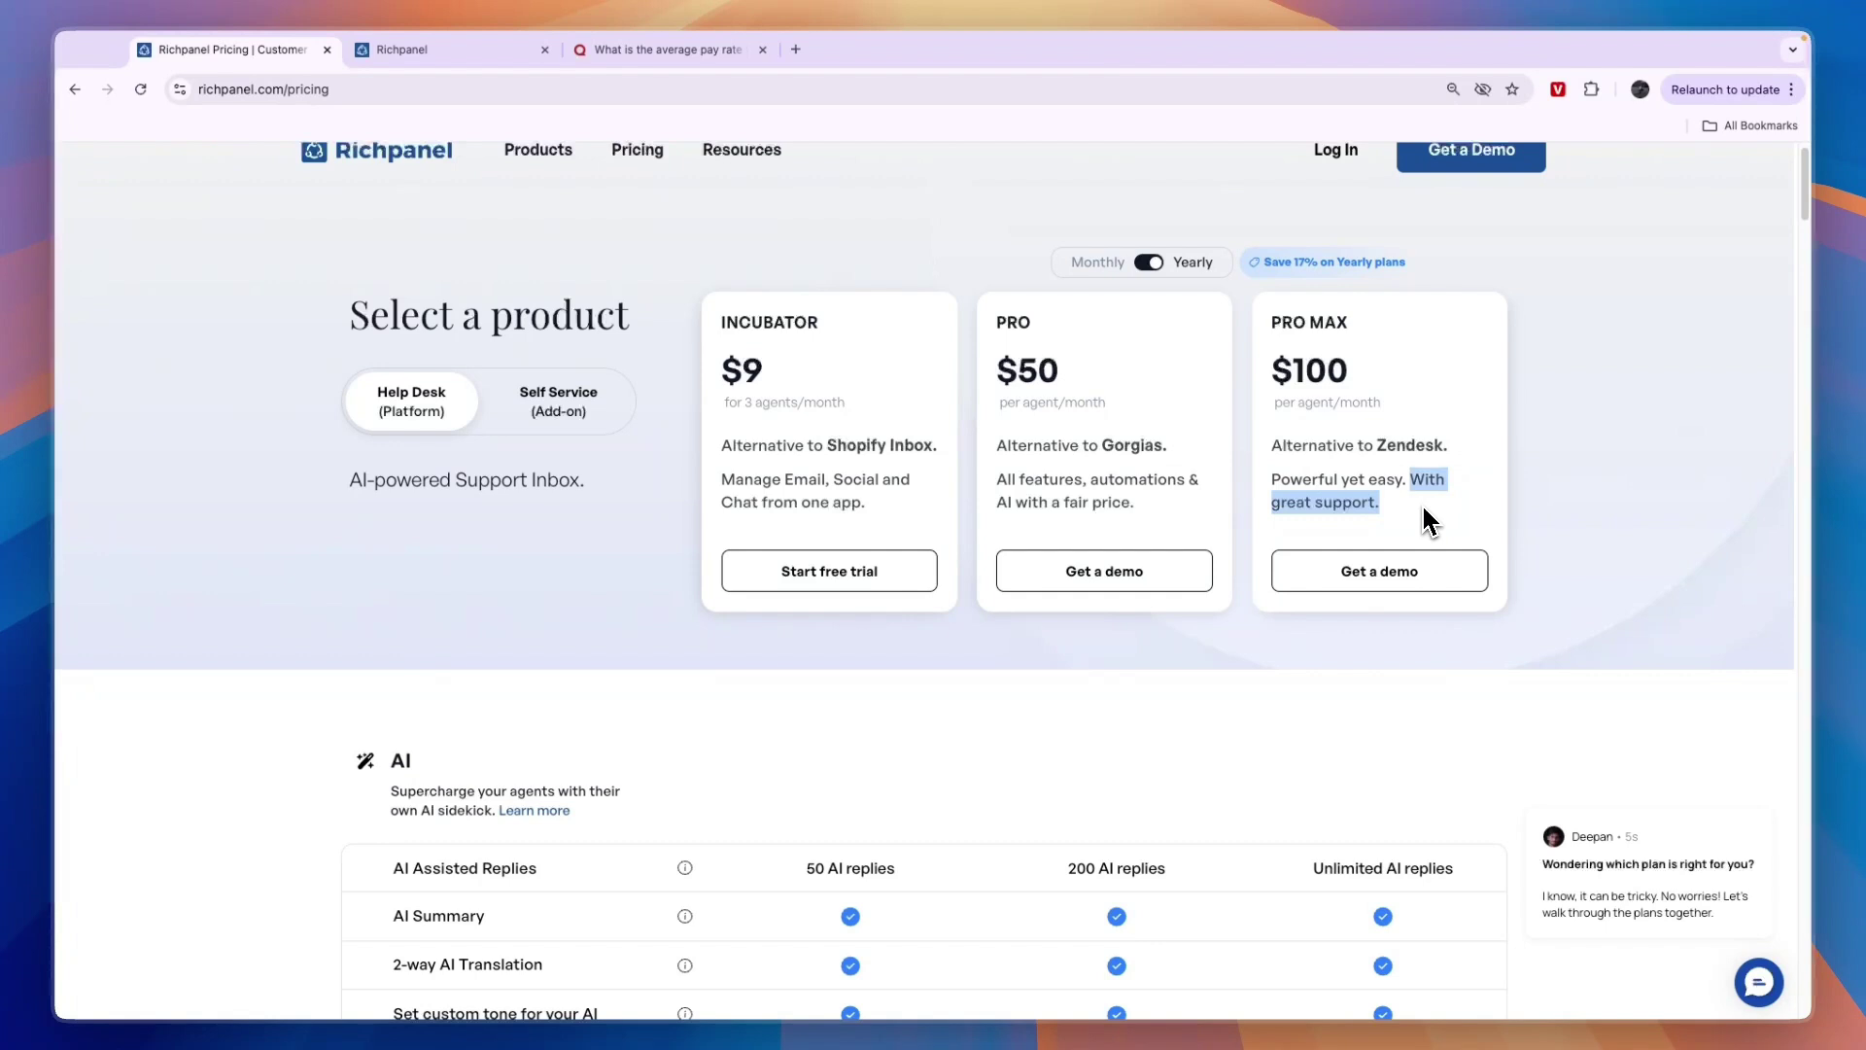
pyautogui.click(1421, 508)
pyautogui.scroll(-3, 1349, 564)
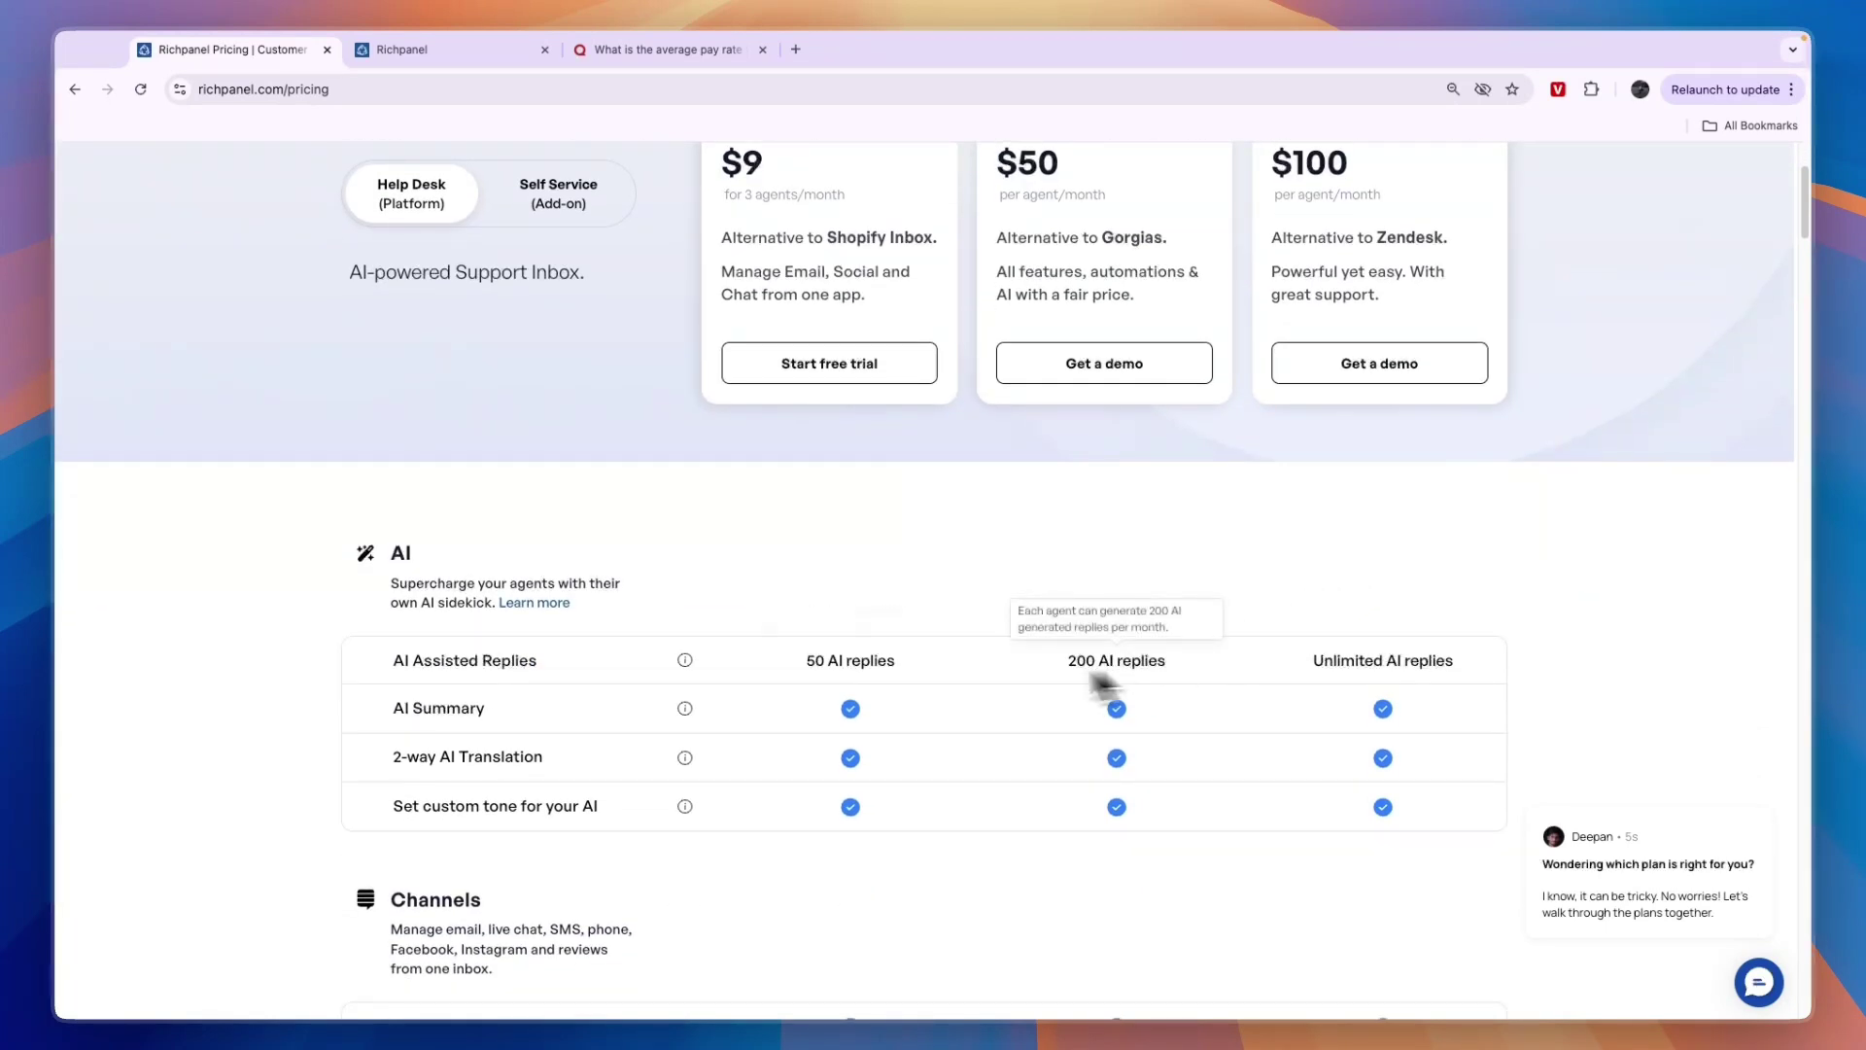
pyautogui.moveTo(1071, 672); pyautogui.dragTo(1142, 667)
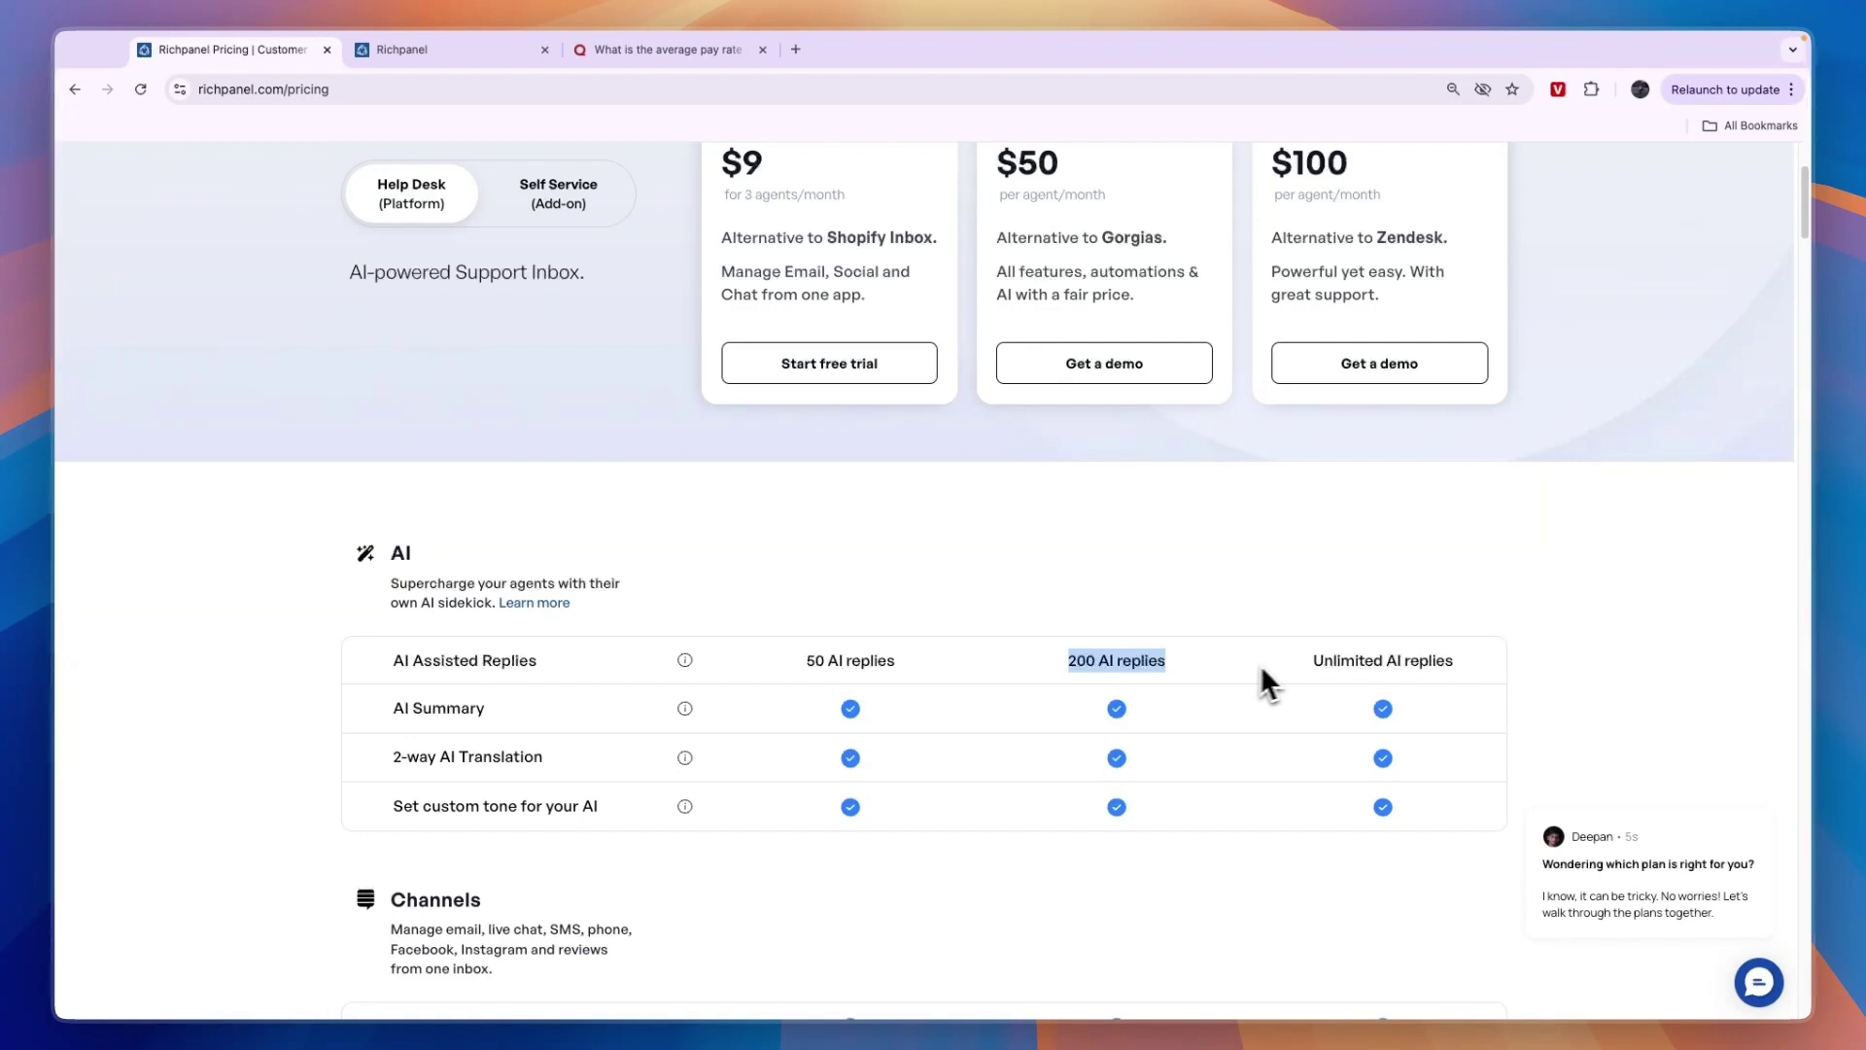
pyautogui.moveTo(1314, 665); pyautogui.dragTo(1467, 668)
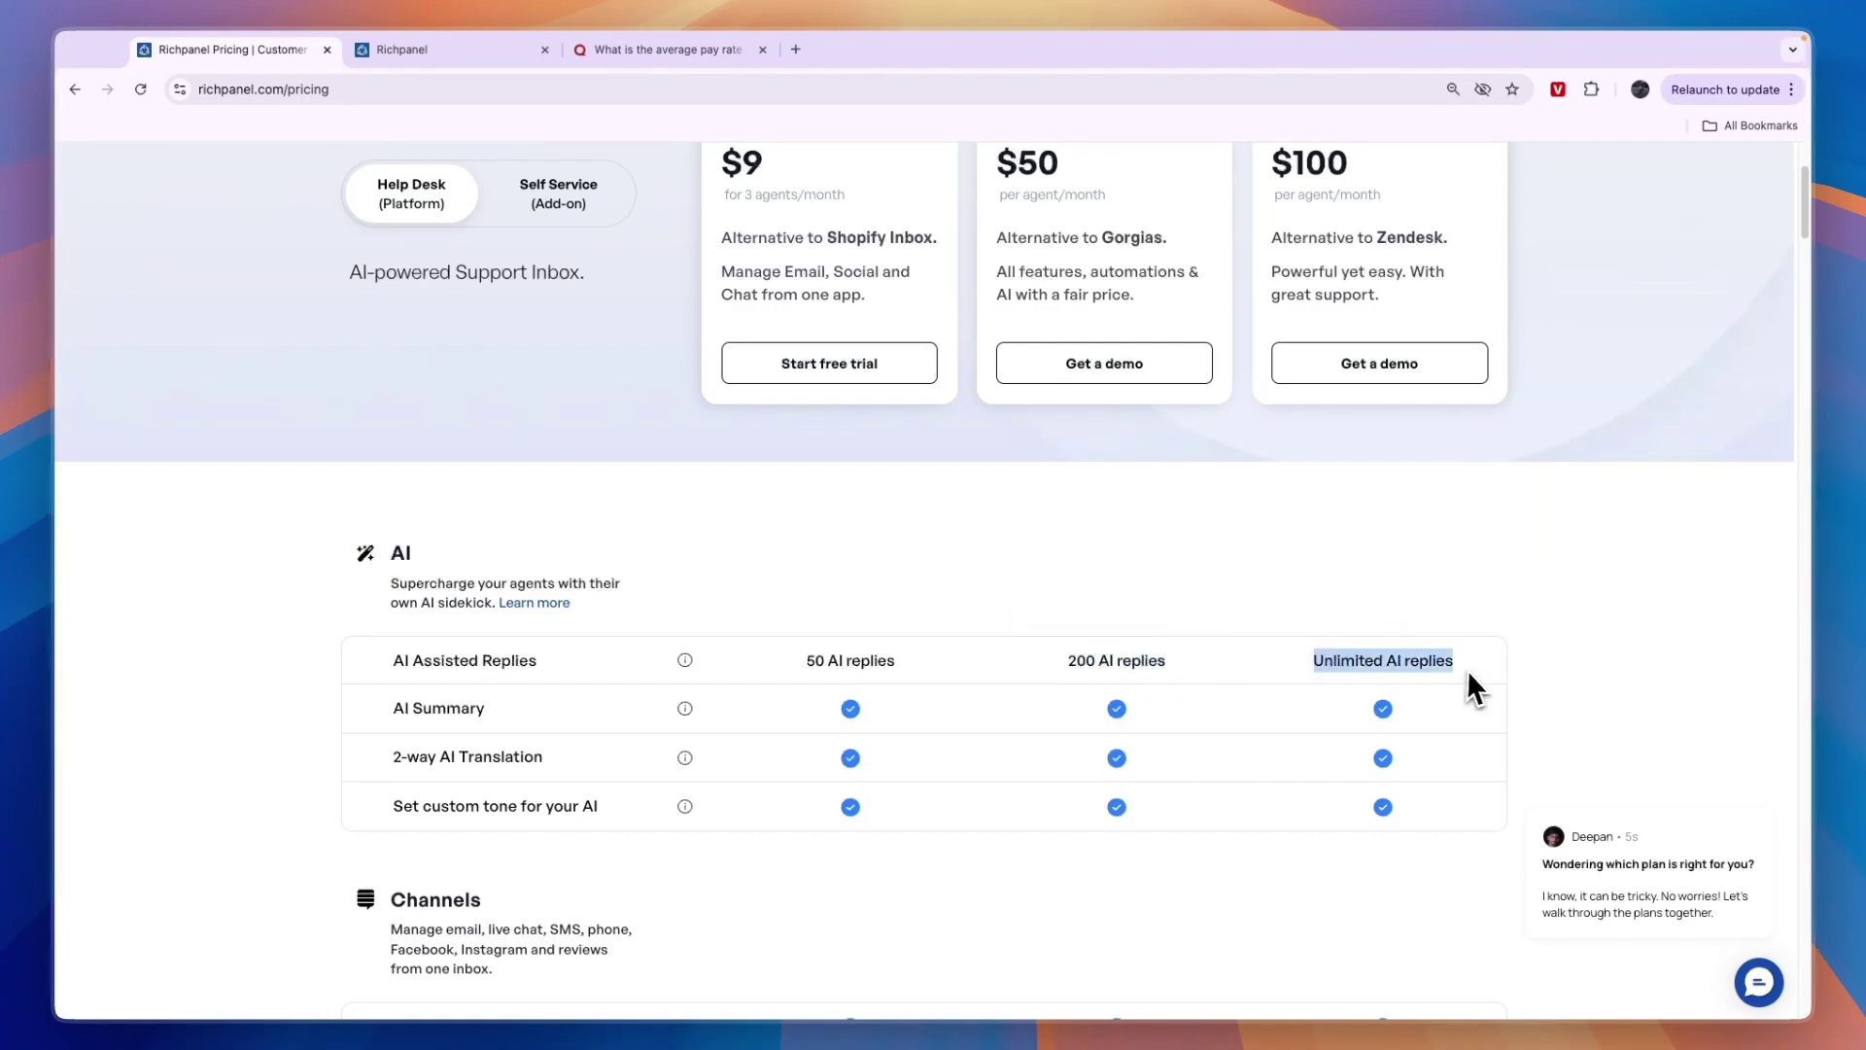
pyautogui.scroll(2, 1359, 678)
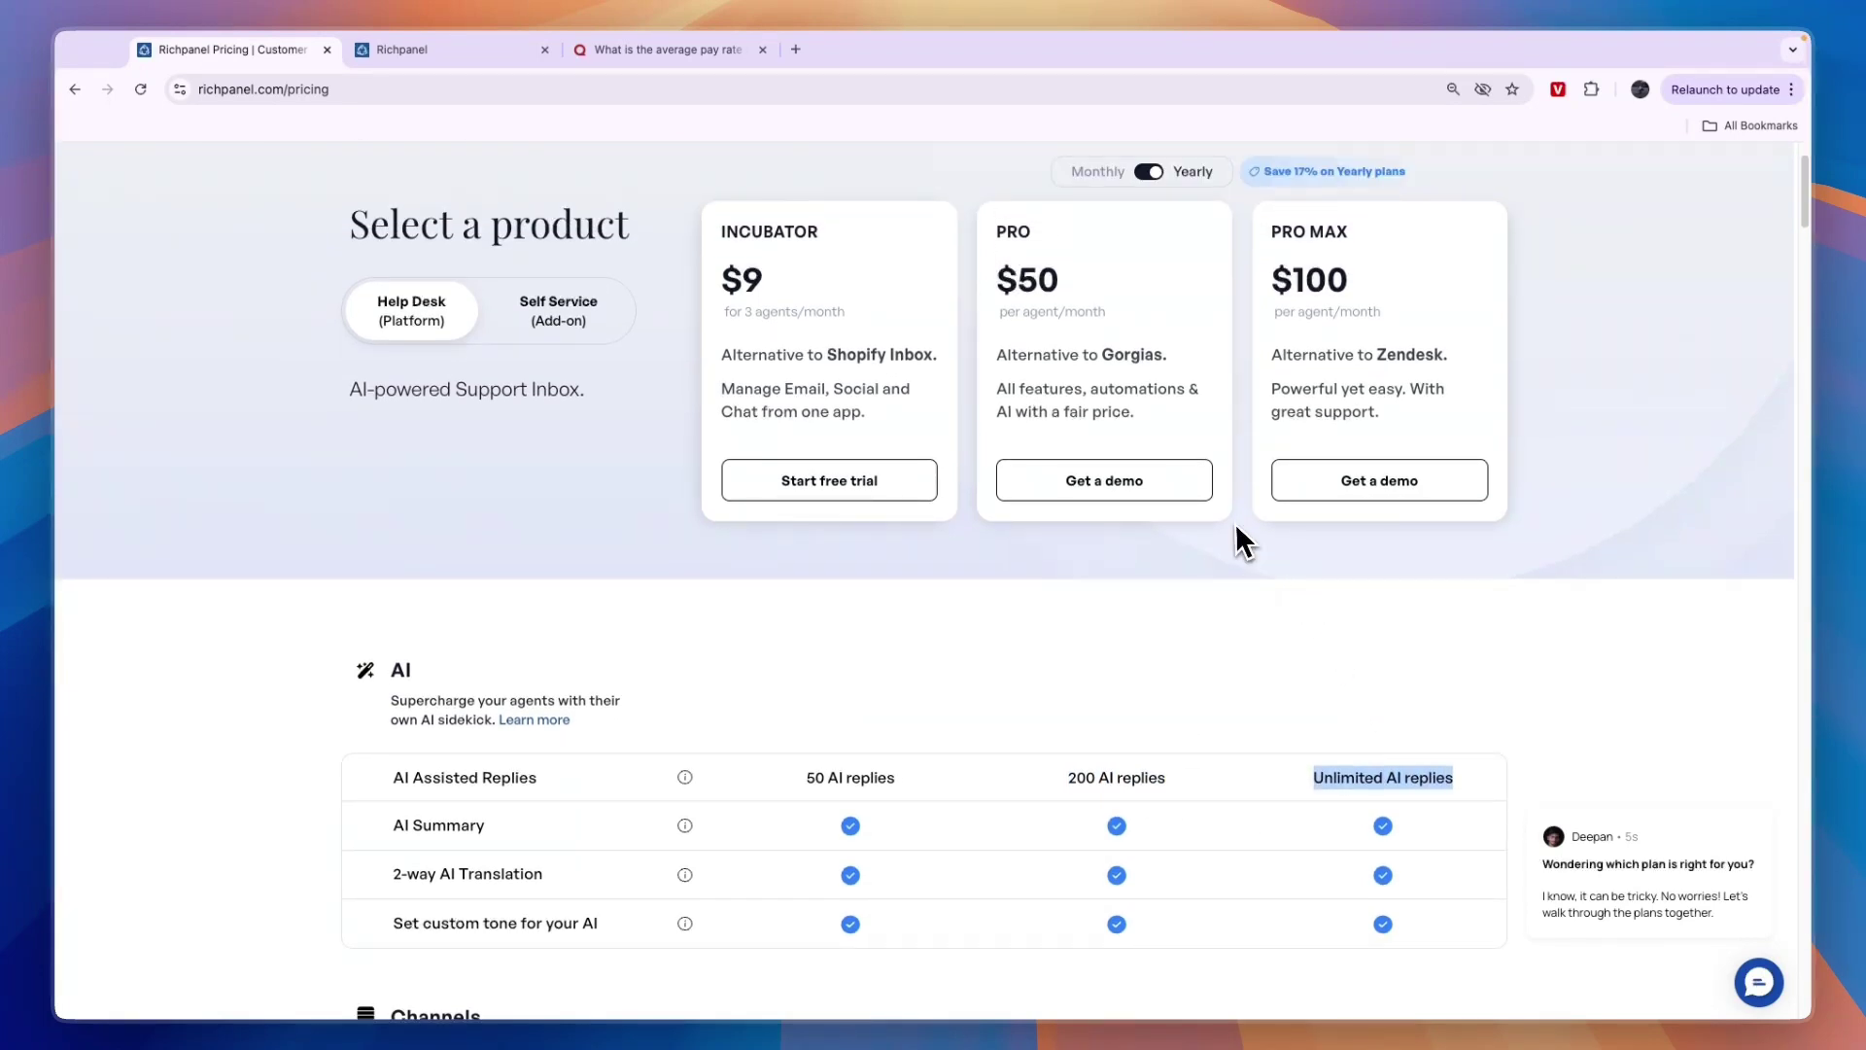
pyautogui.moveTo(1349, 260); pyautogui.dragTo(1267, 284)
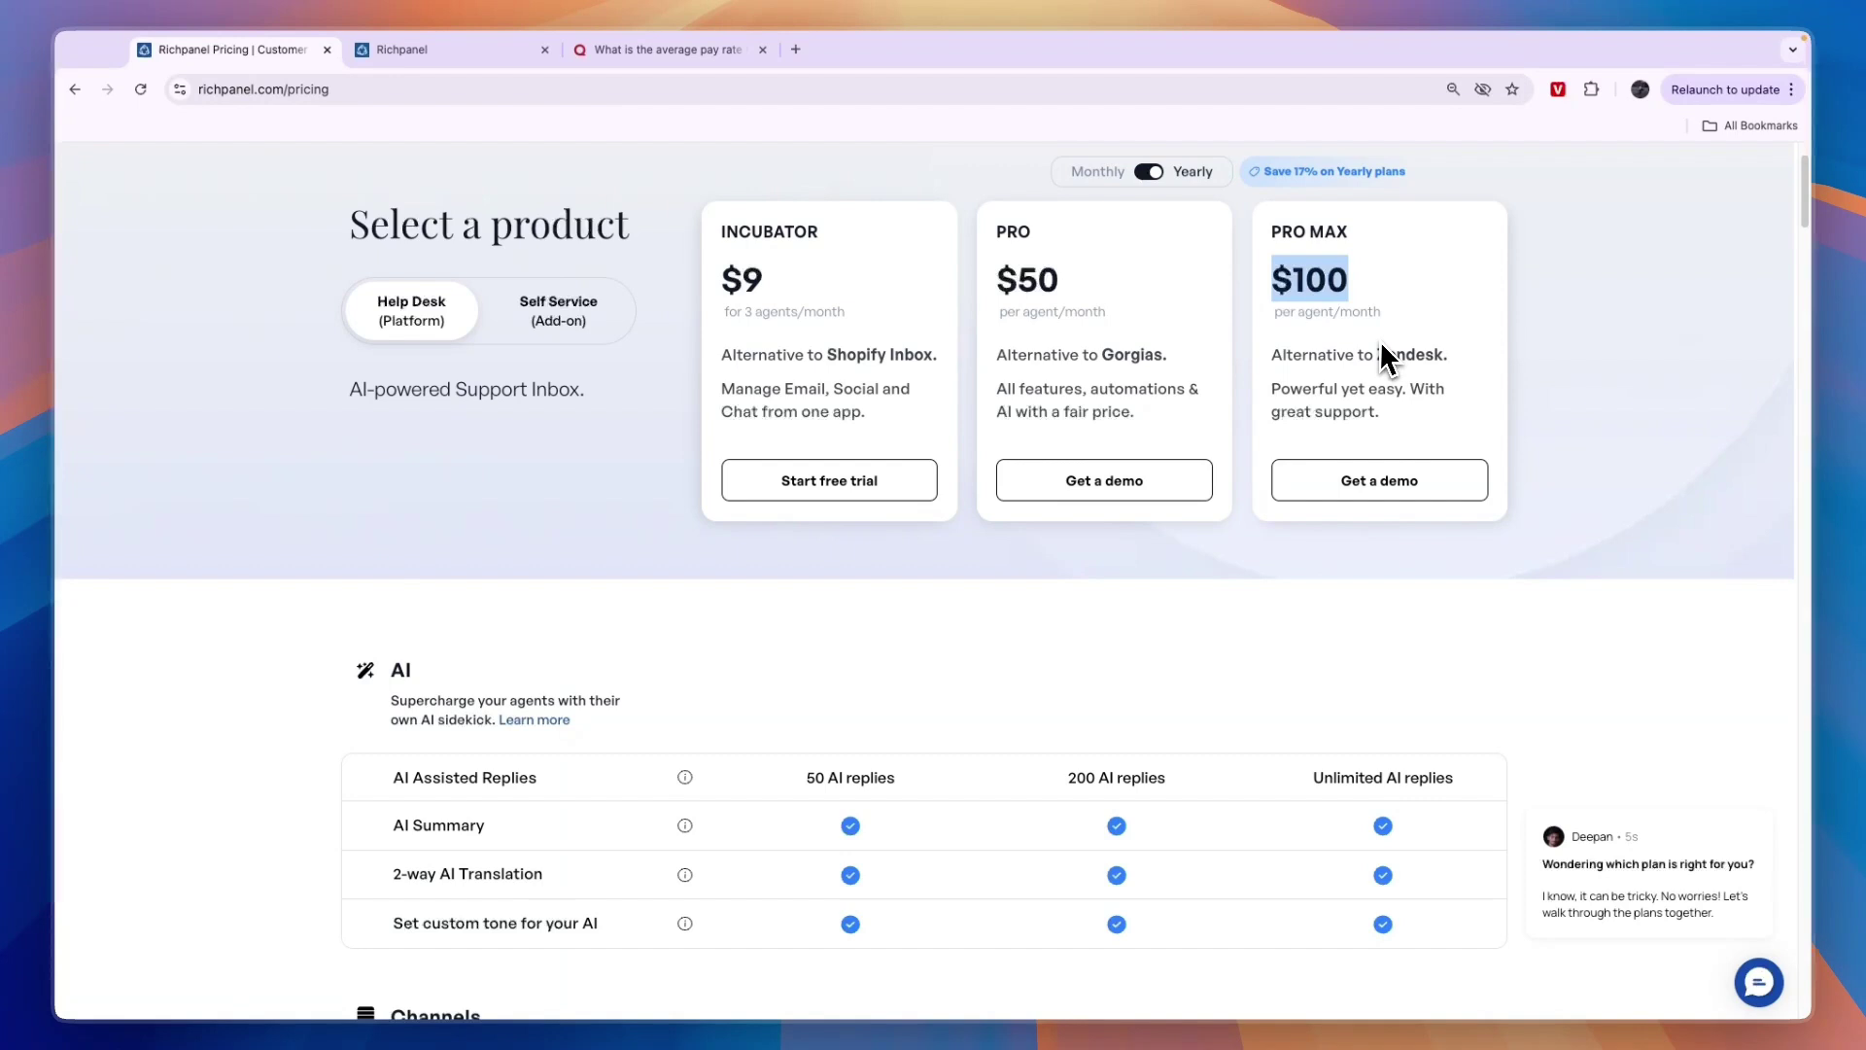
pyautogui.click(1403, 290)
# Step: Highlight the Quora answer's $15 to $25 per hour moderator pay rate, then return to Richpanel
pyautogui.click(669, 50)
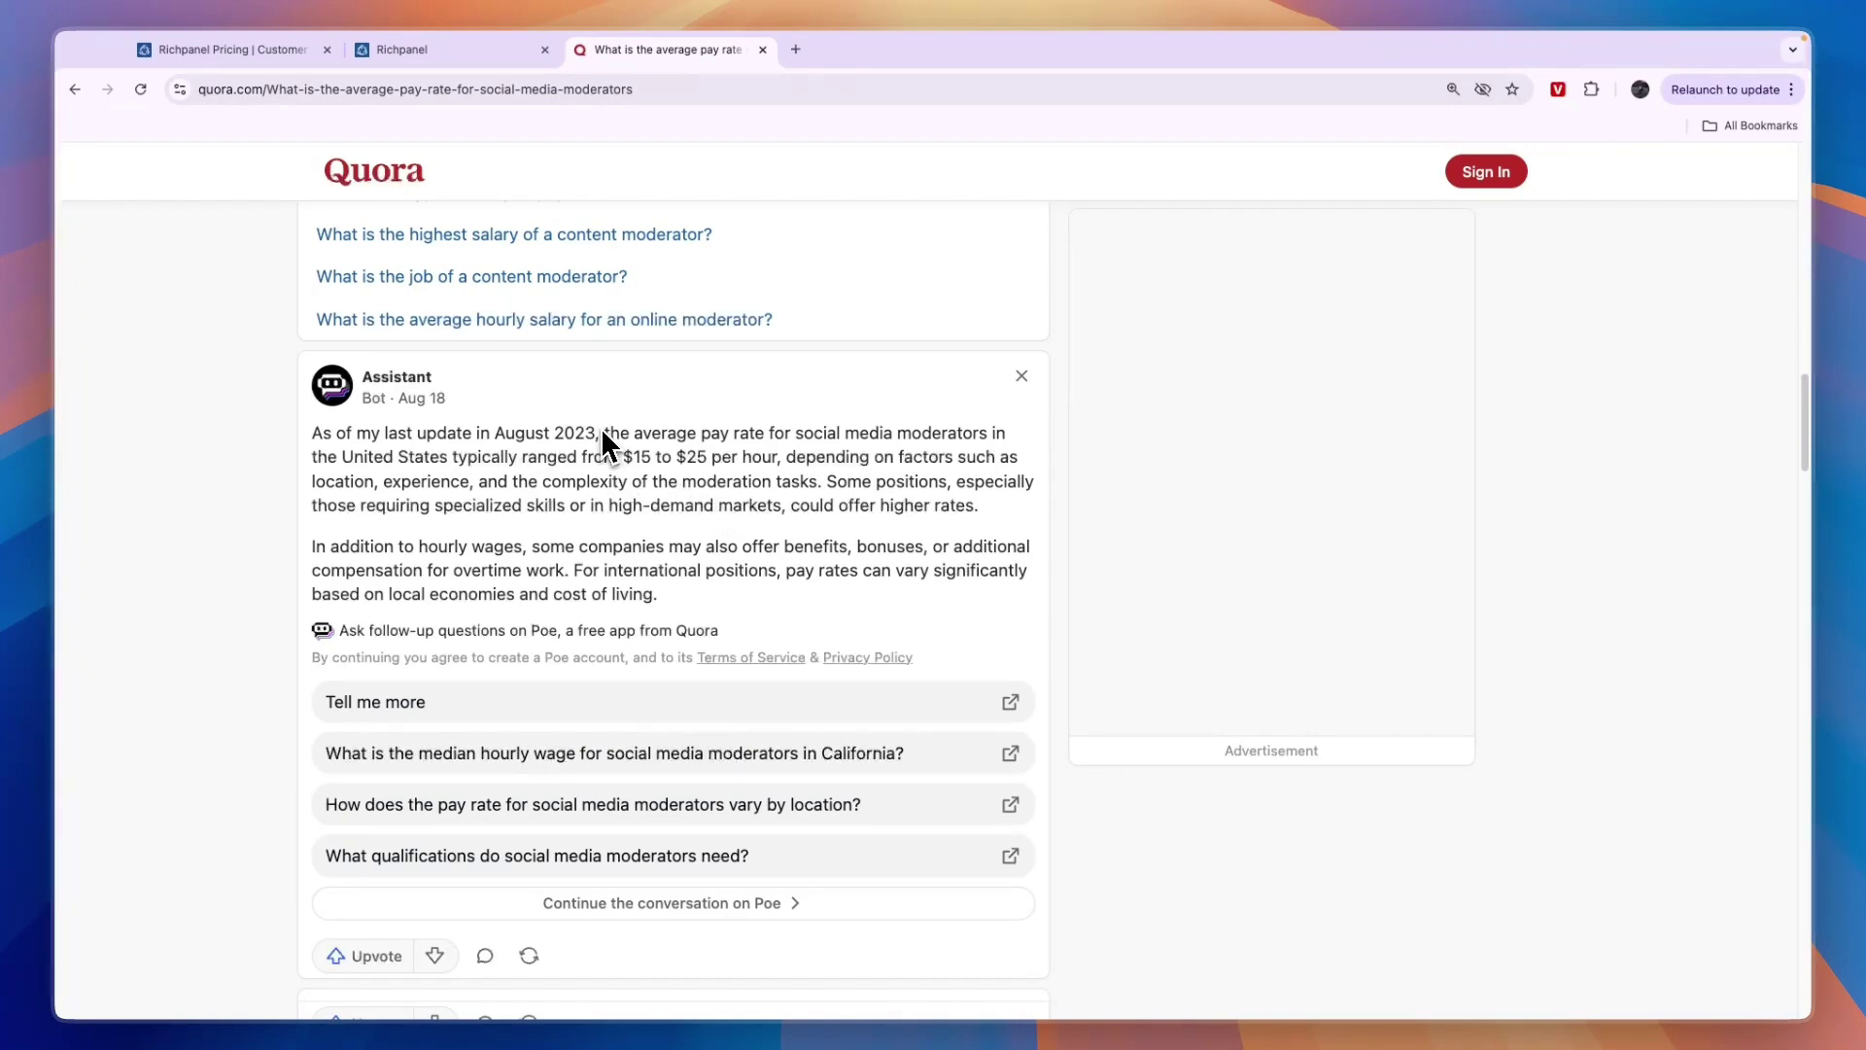
pyautogui.moveTo(604, 433); pyautogui.dragTo(768, 481)
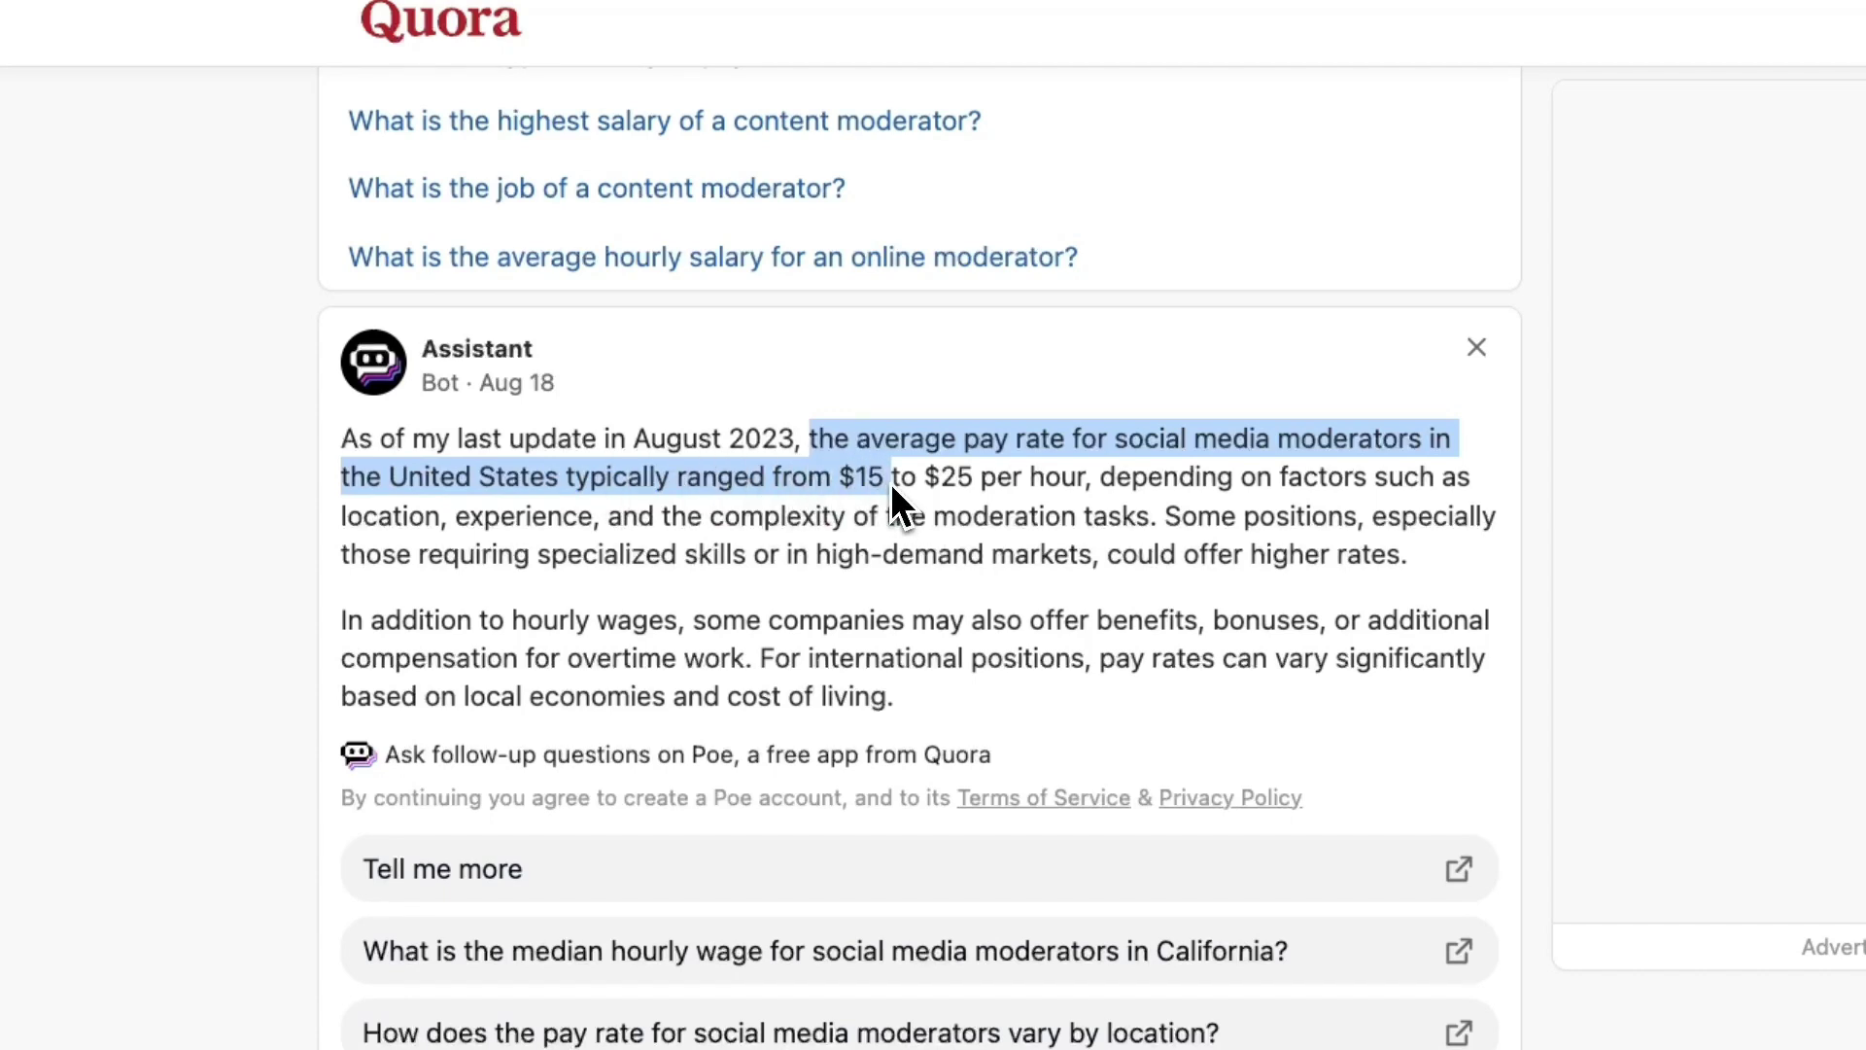
pyautogui.moveTo(890, 482); pyautogui.dragTo(984, 496)
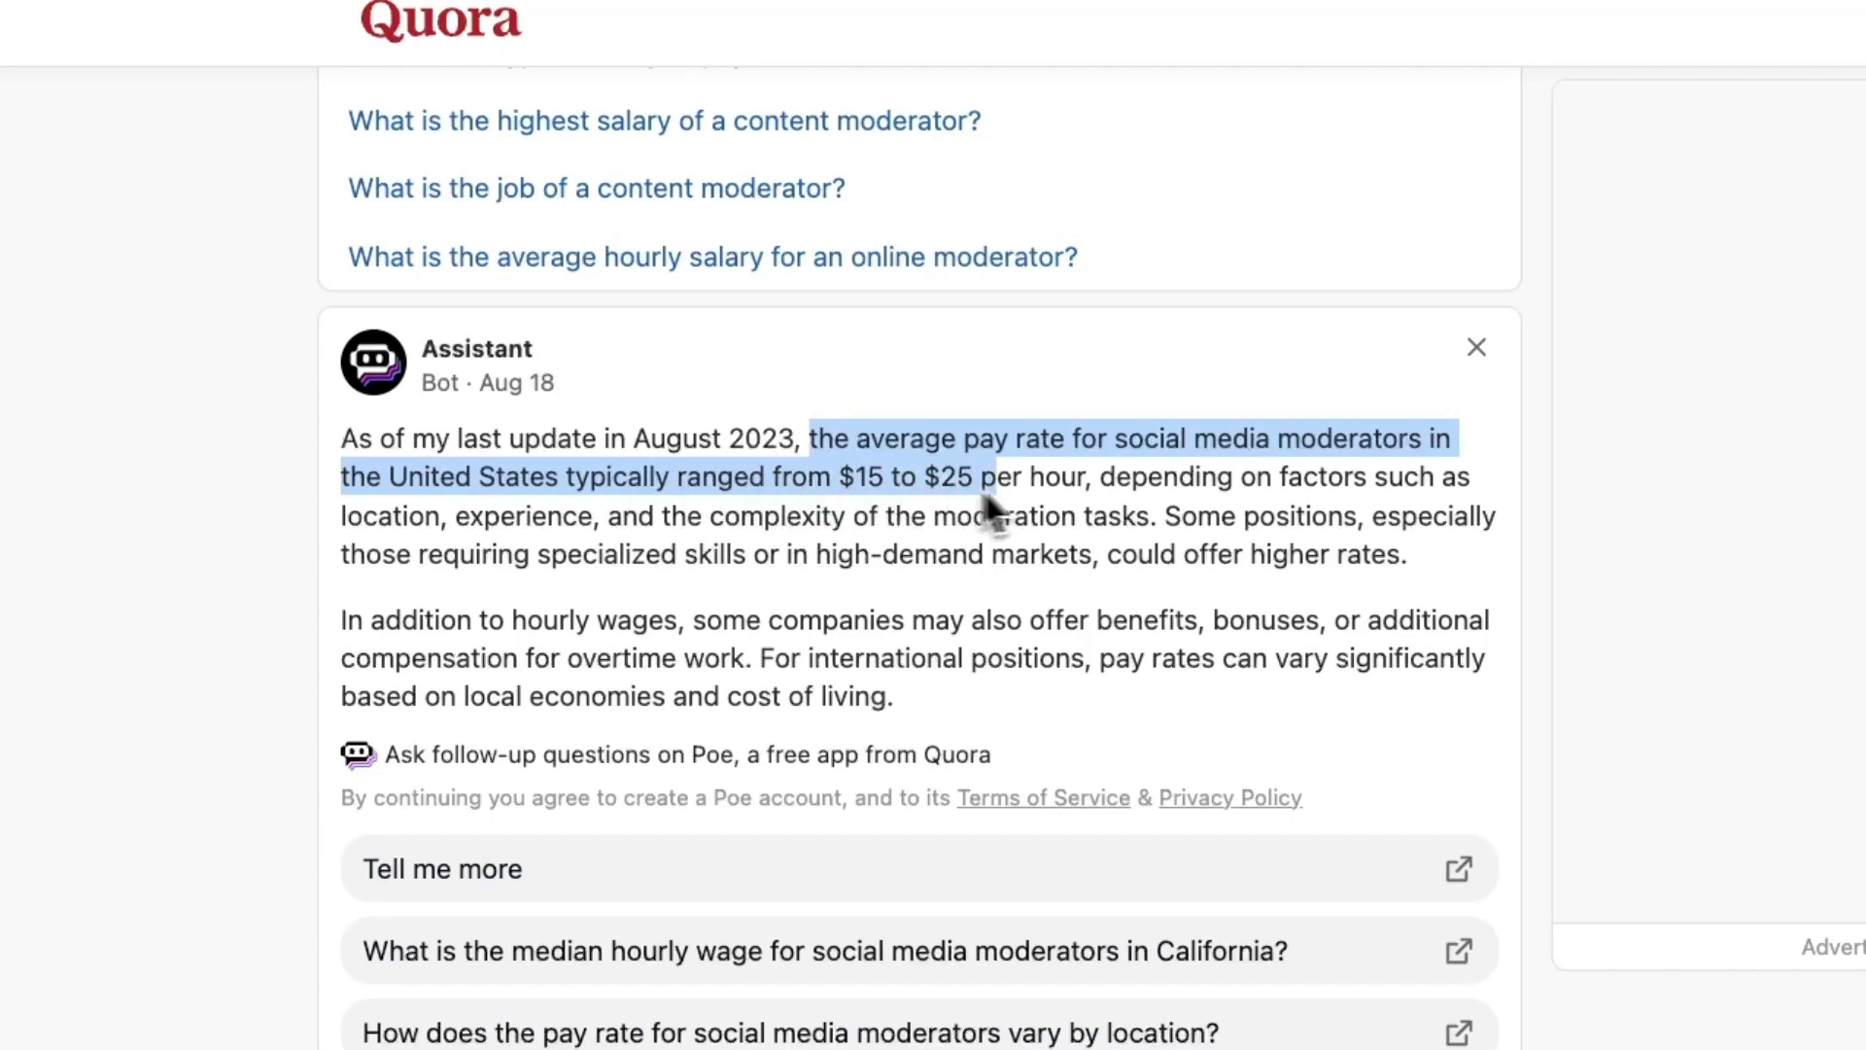
pyautogui.click(1086, 502)
pyautogui.moveTo(840, 474); pyautogui.dragTo(884, 476)
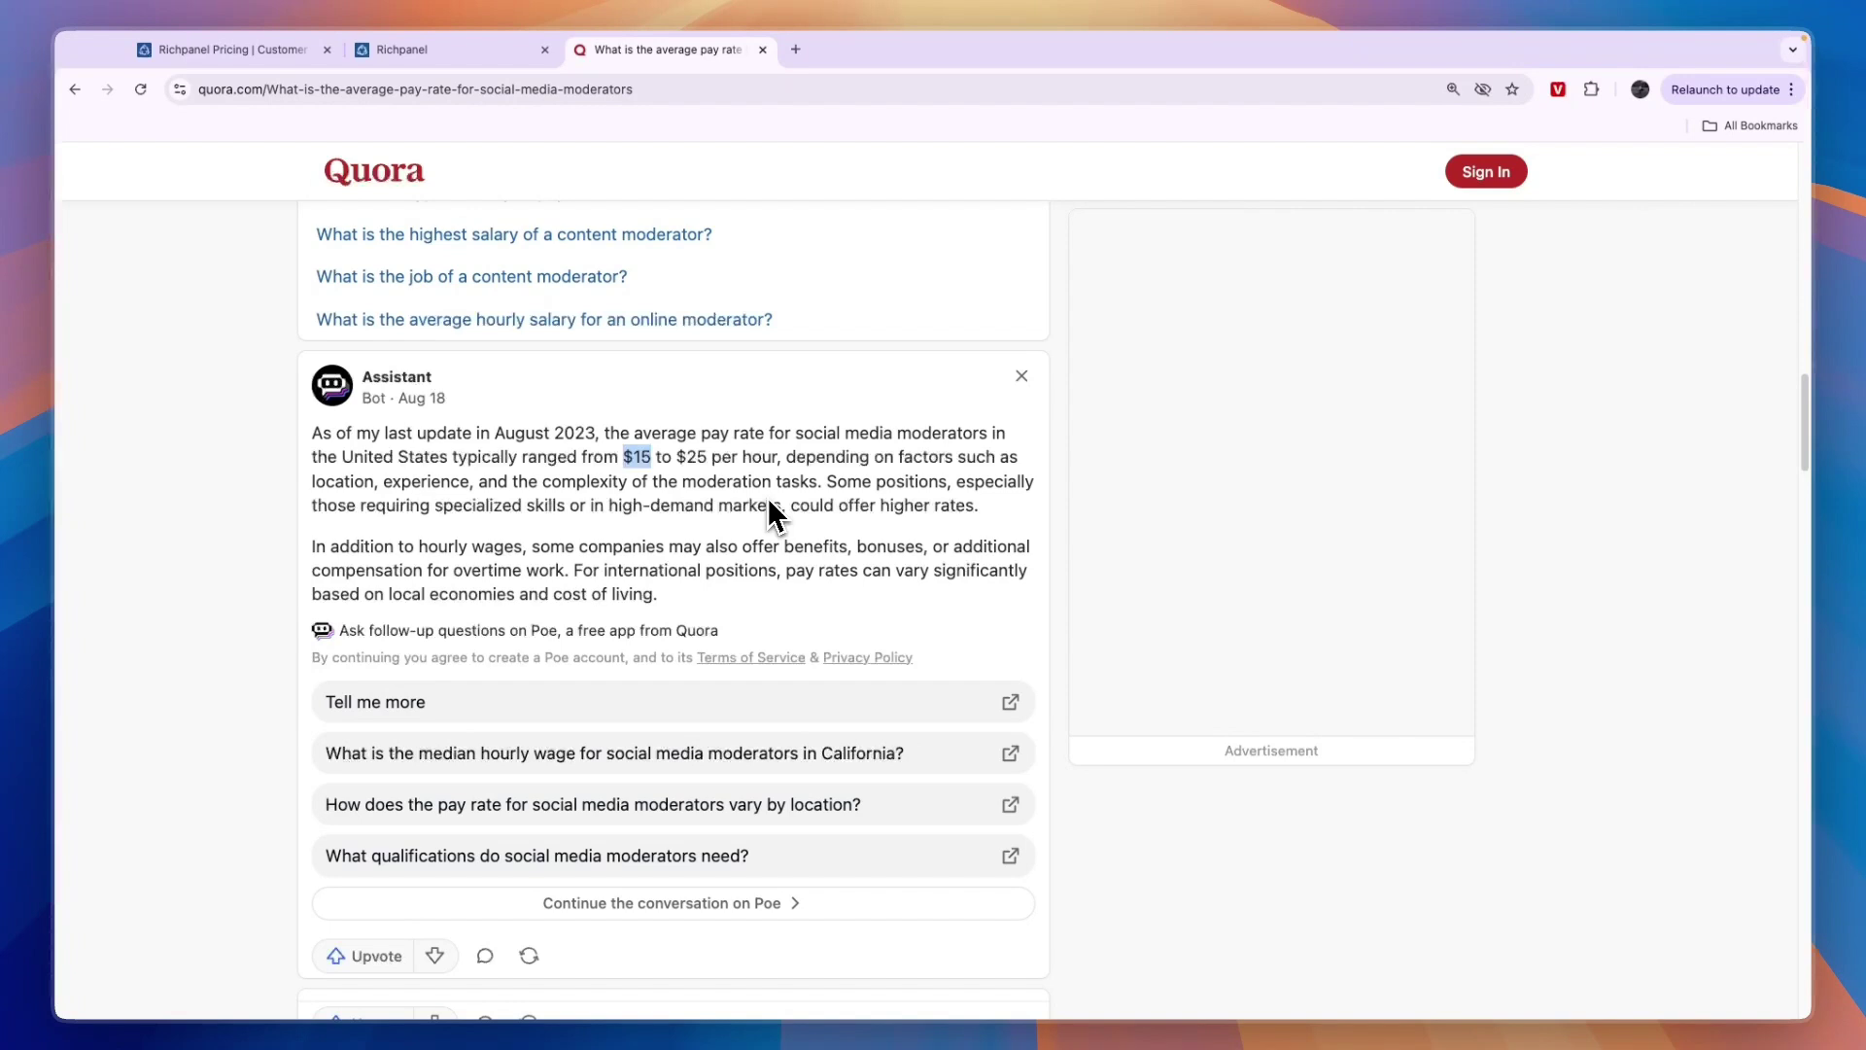
pyautogui.click(525, 49)
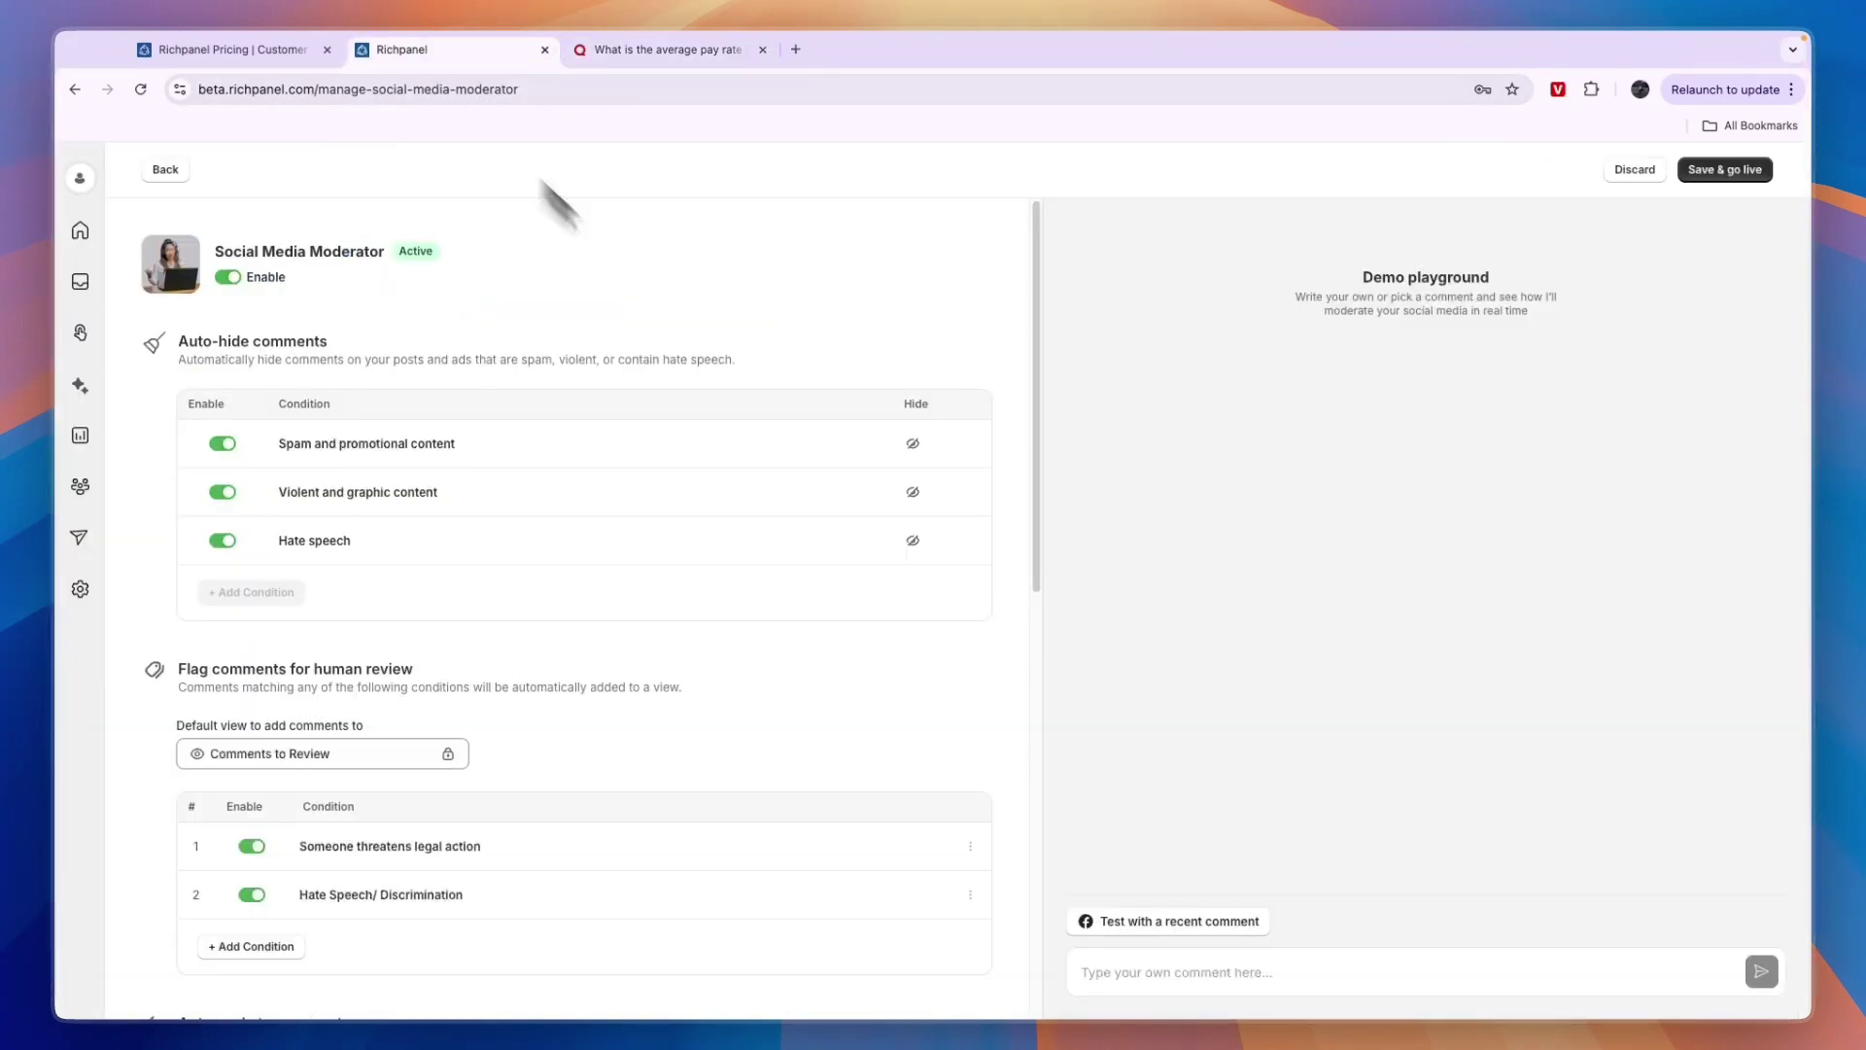
# Step: Switch between the Richpanel pricing page and the Quora pay answer, ending on pricing
pyautogui.click(224, 50)
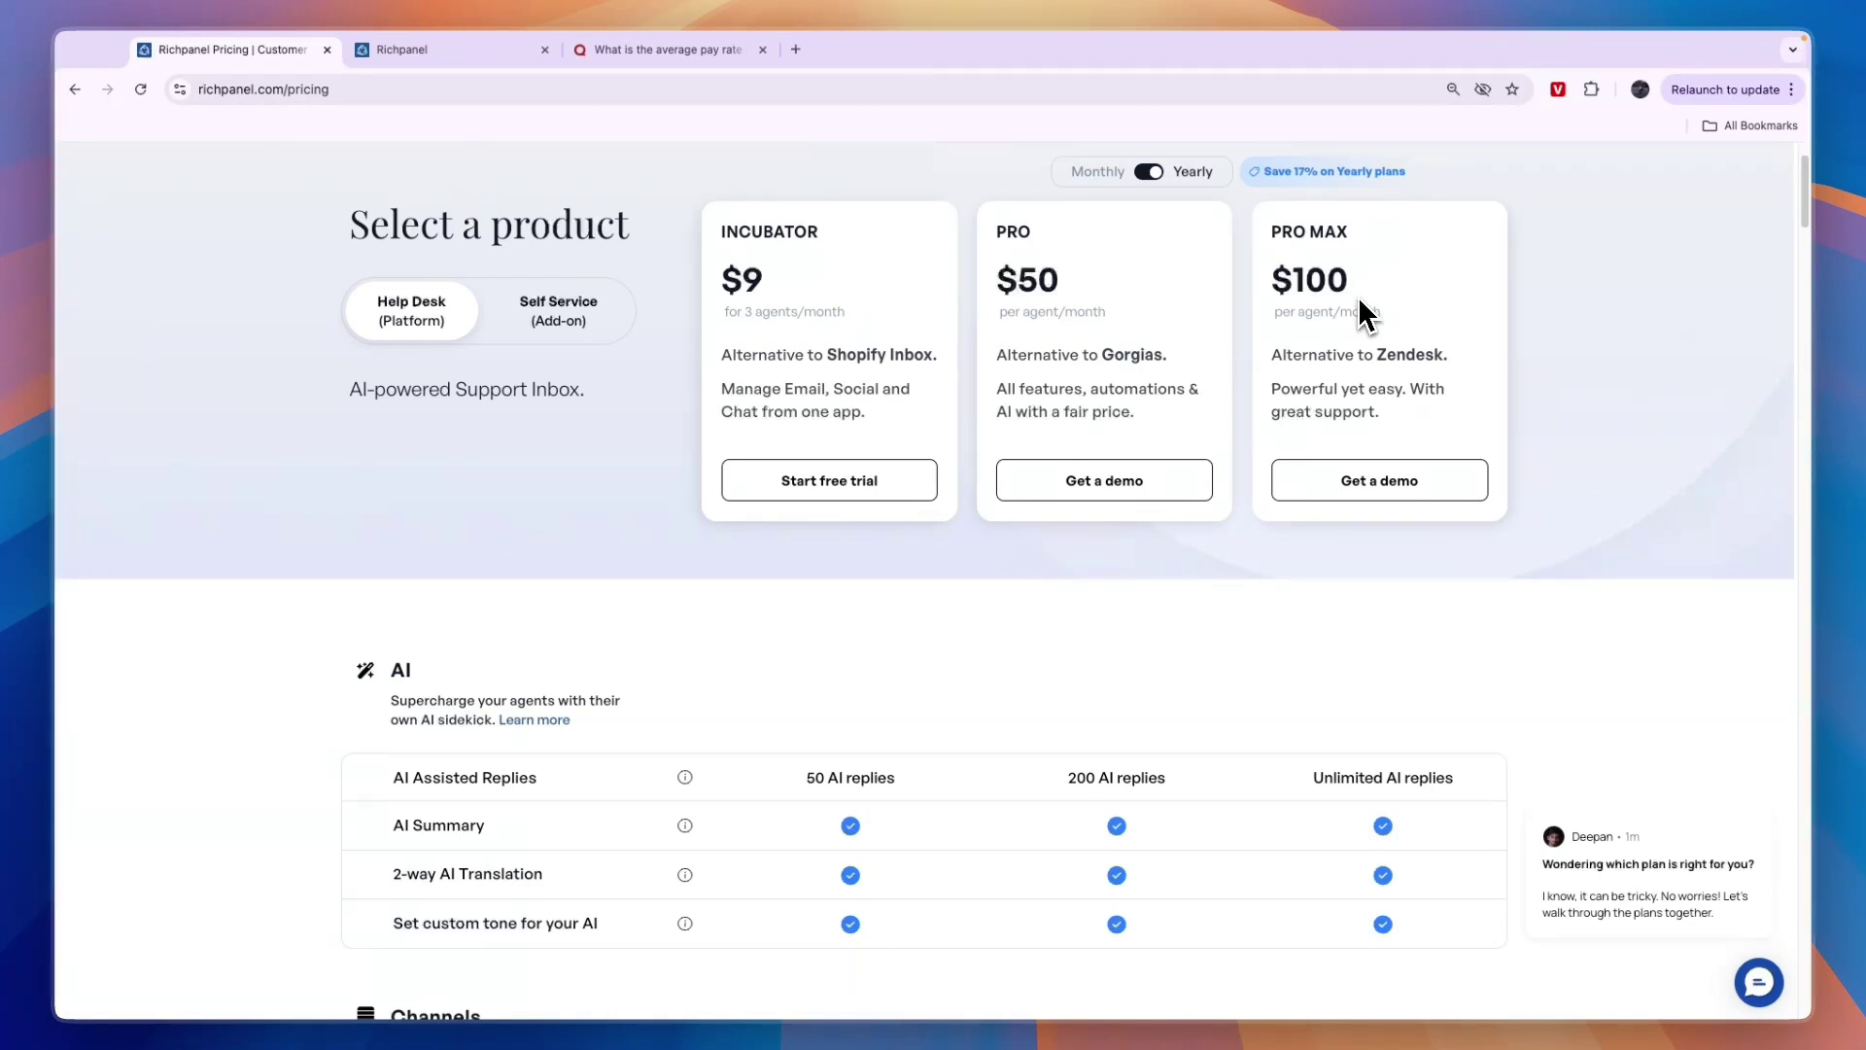
pyautogui.click(685, 59)
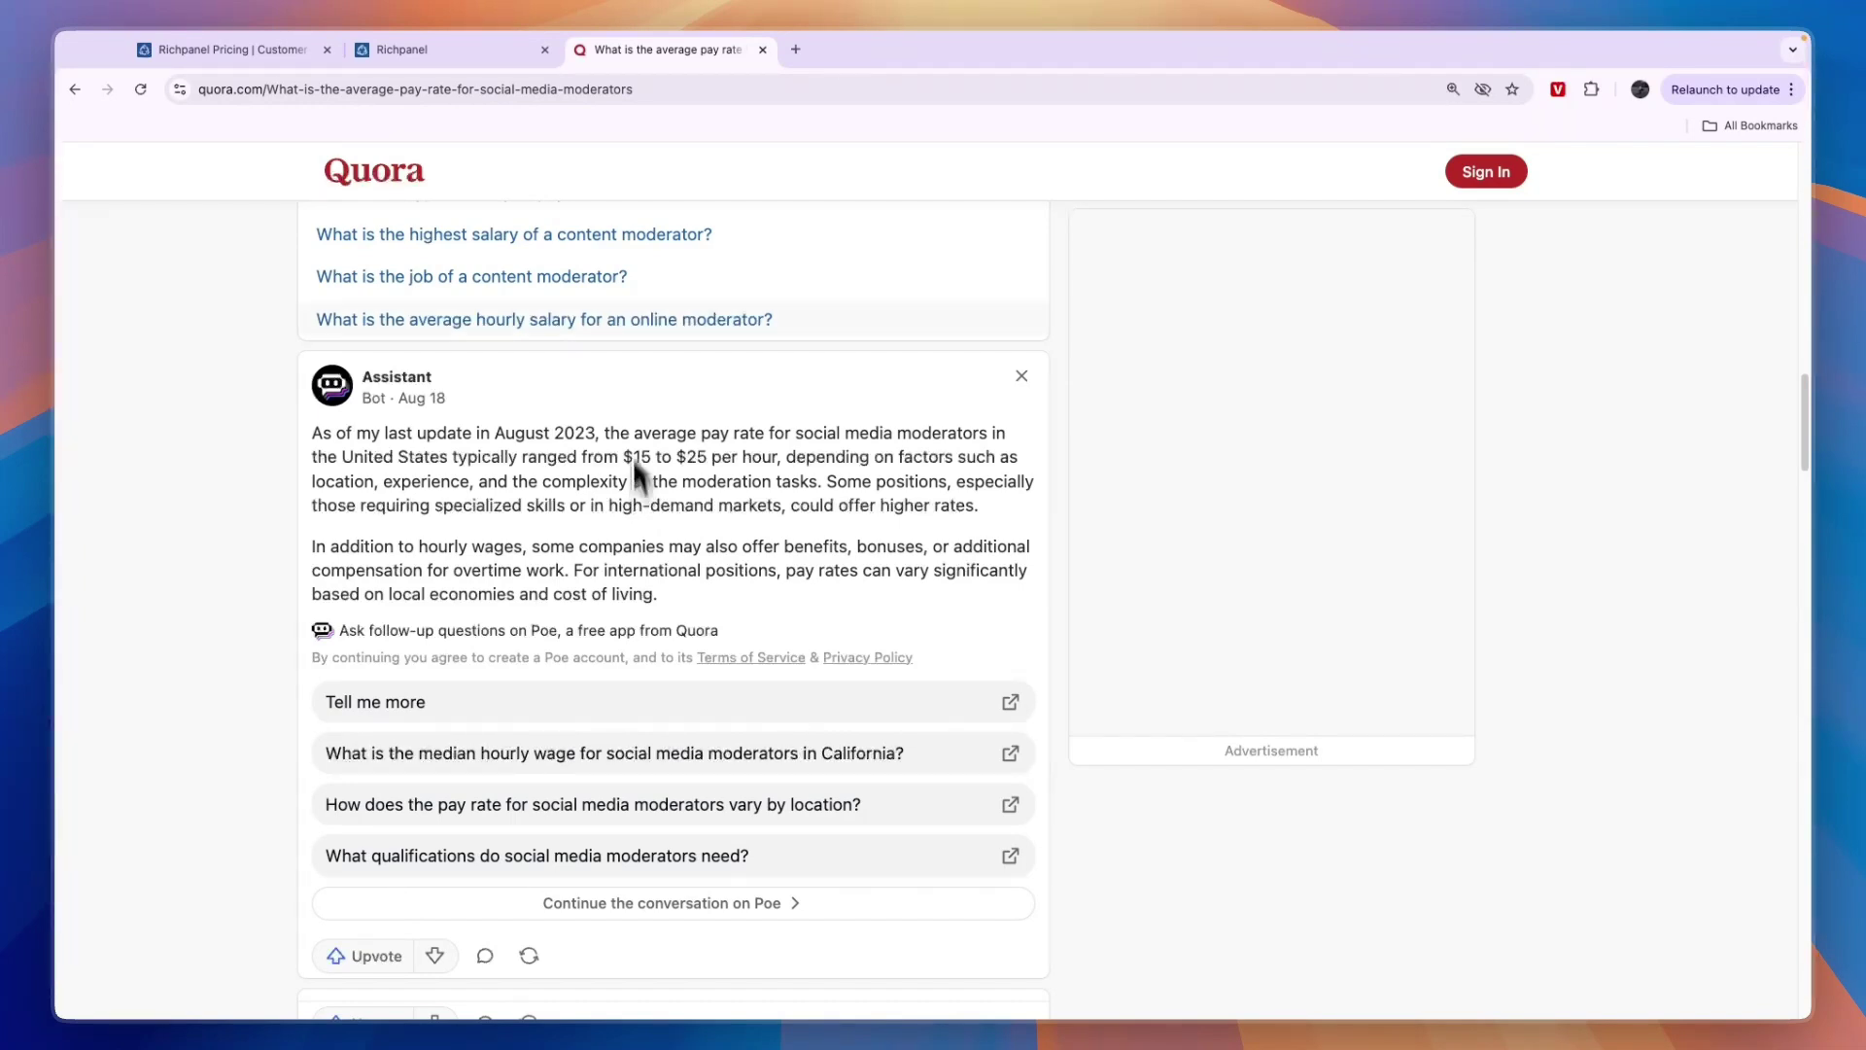
pyautogui.click(213, 58)
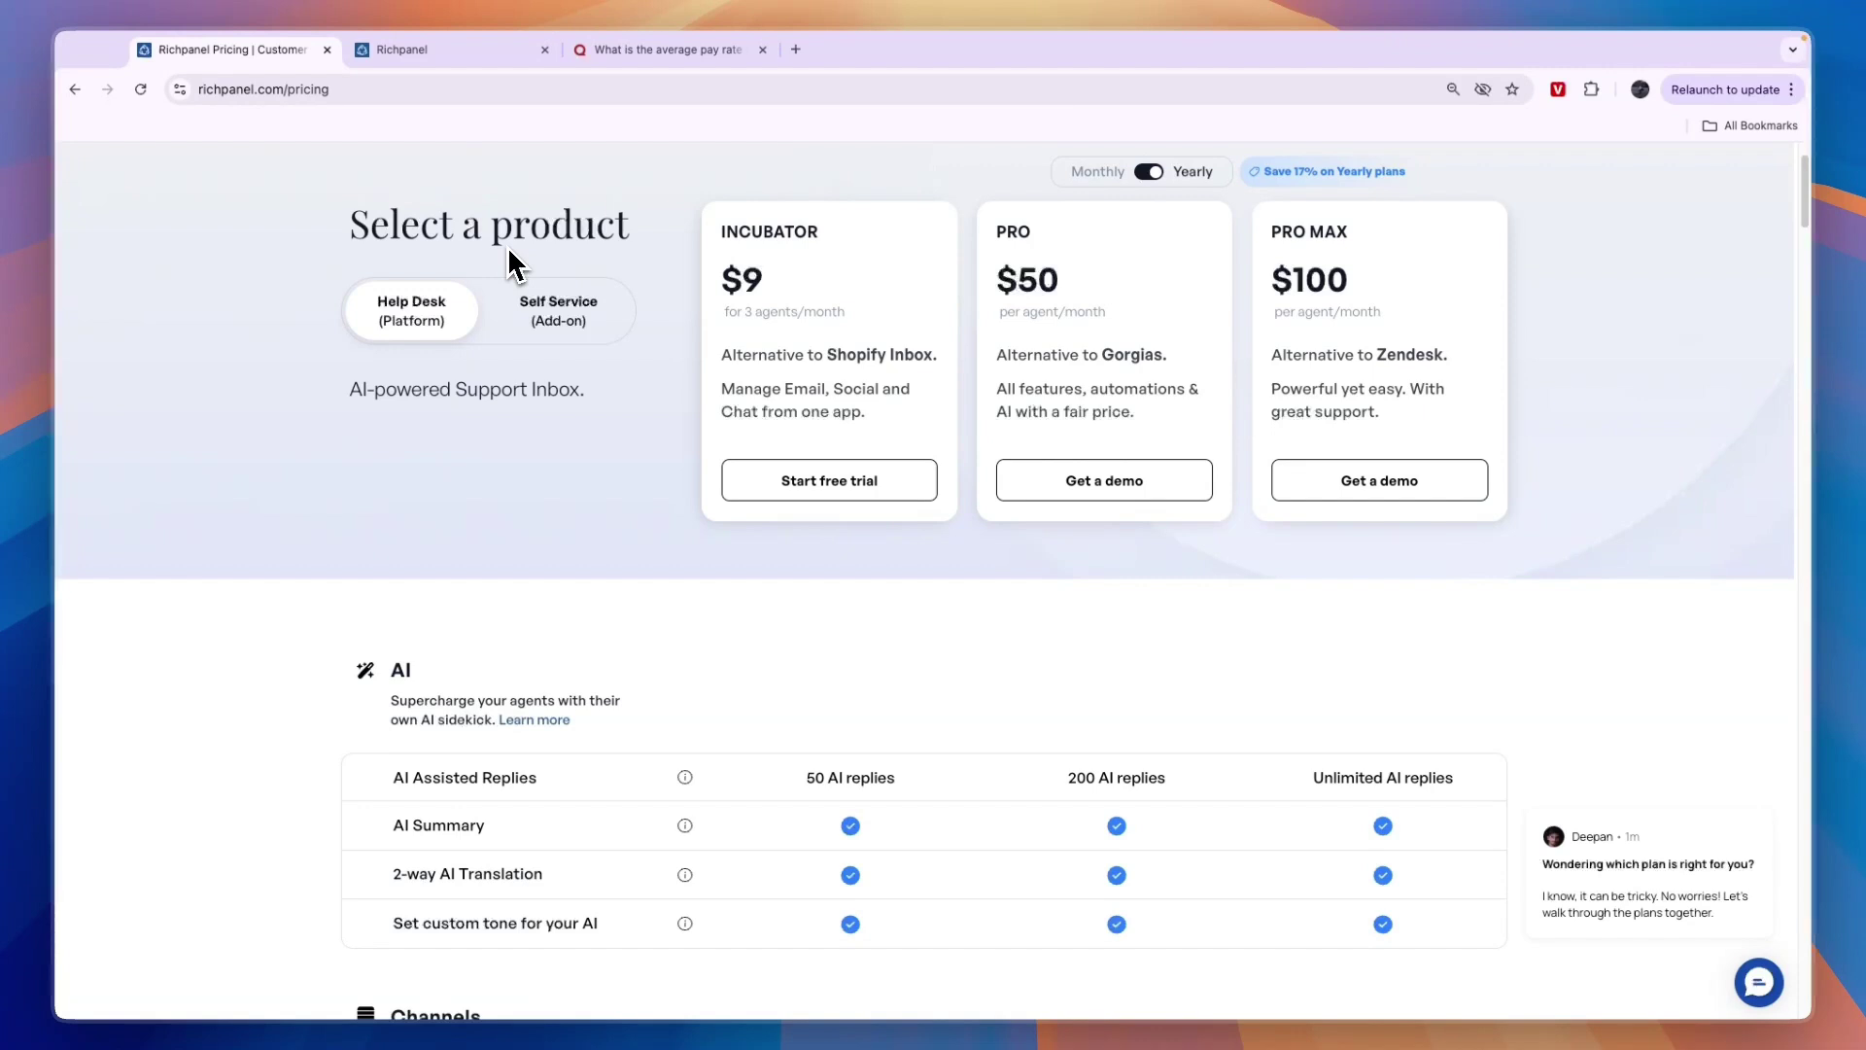
# Step: Scroll the pricing comparison table through the AI and Channels sections
pyautogui.scroll(-5, 508, 251)
pyautogui.scroll(7, 467, 416)
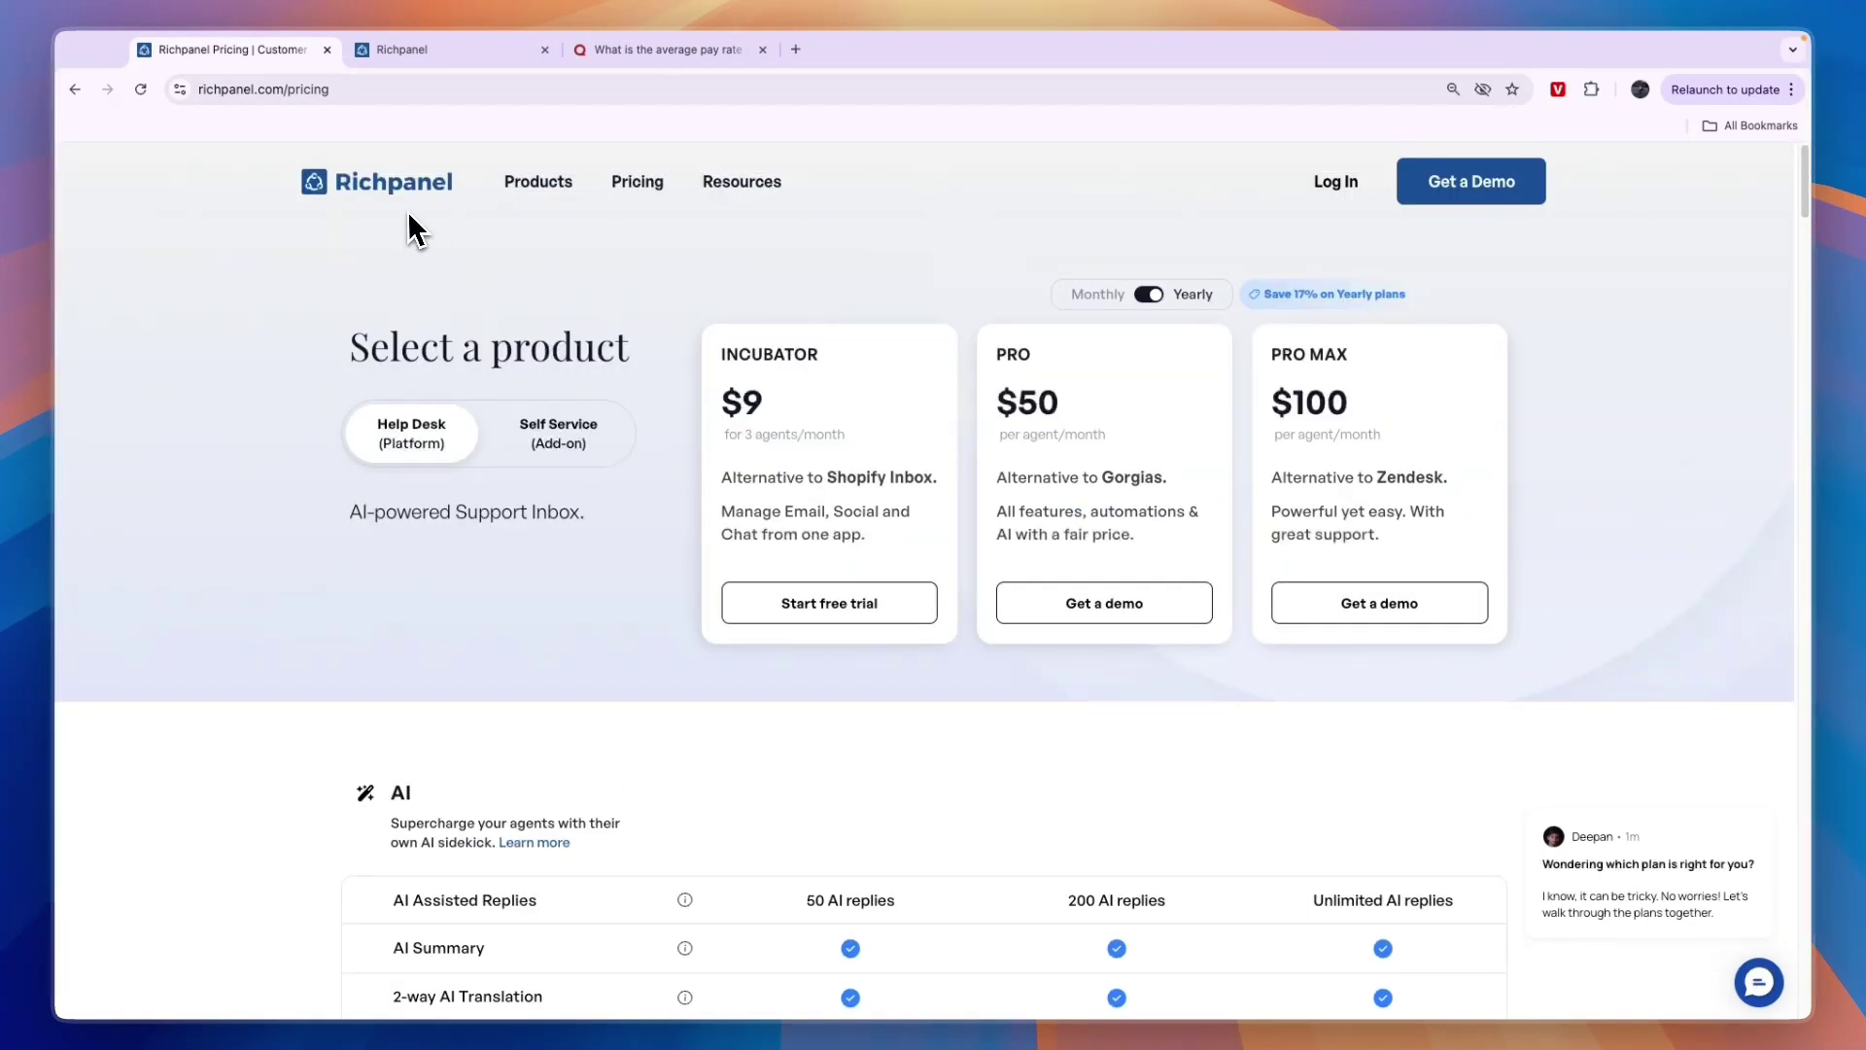
pyautogui.scroll(-2, 394, 231)
pyautogui.scroll(-3, 326, 367)
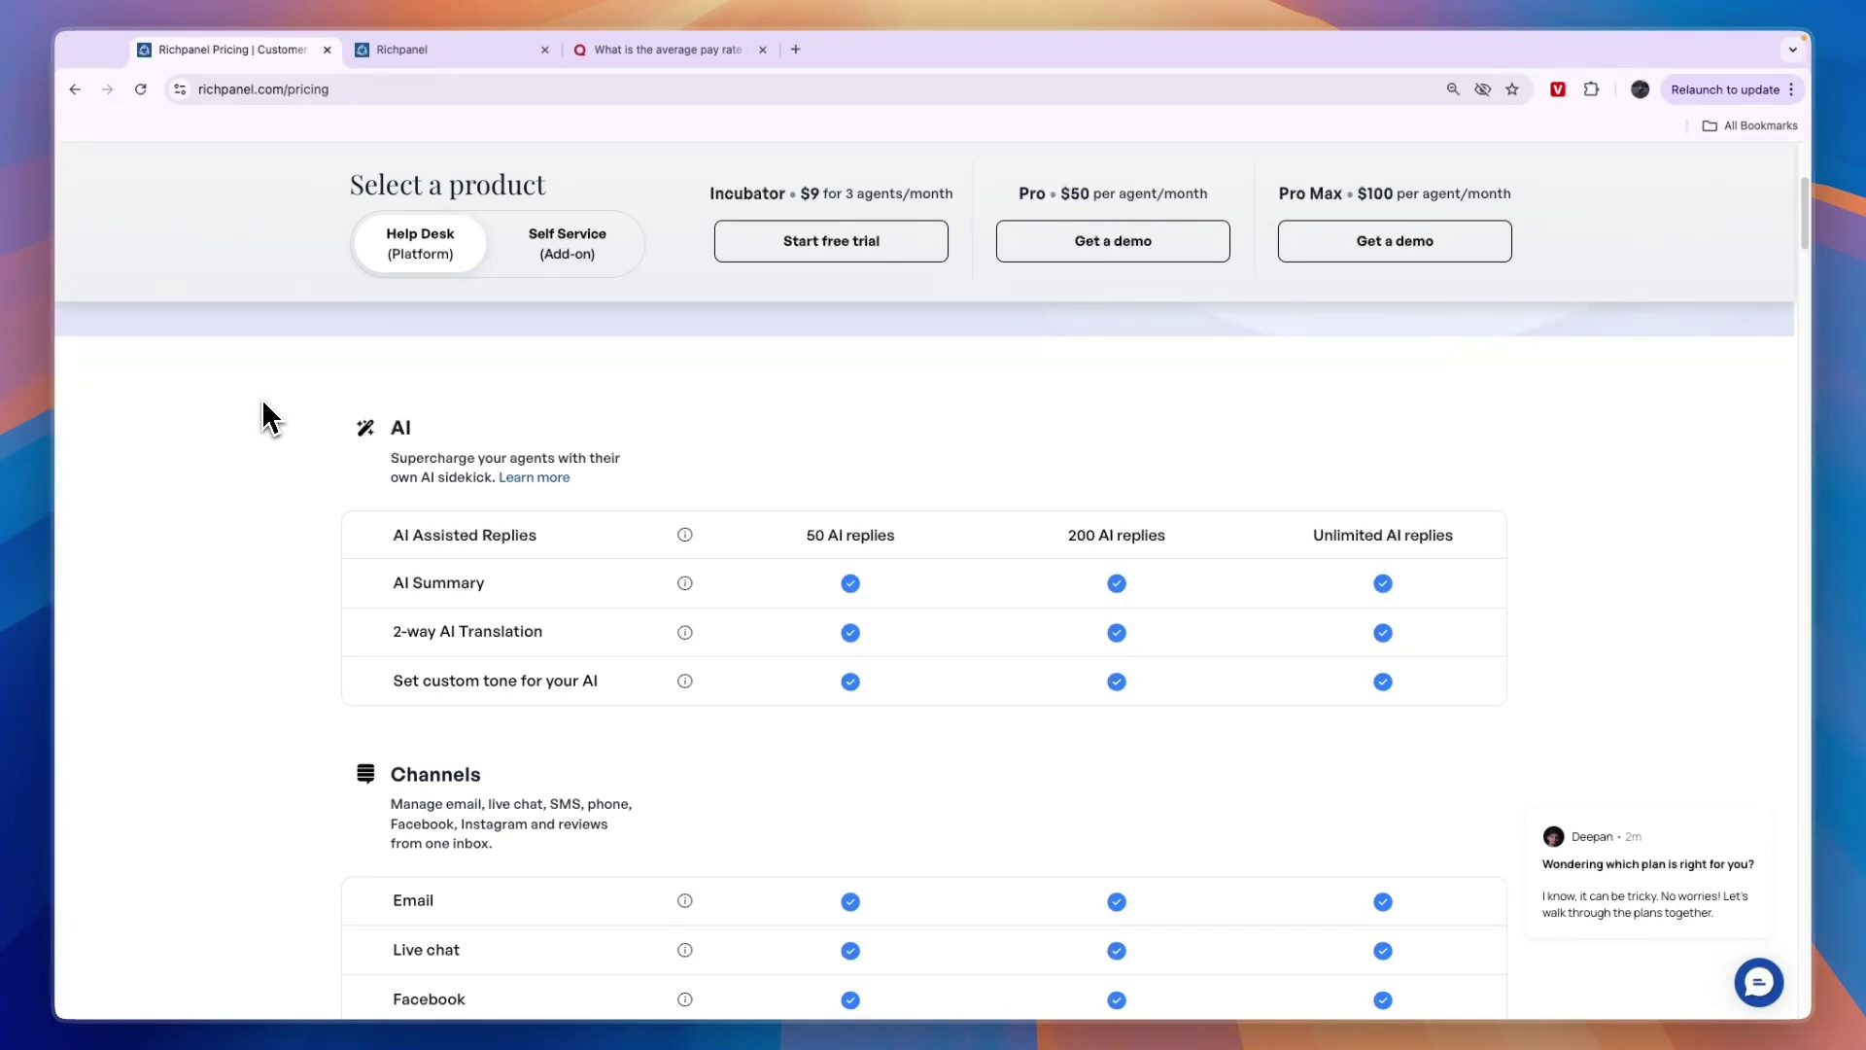
pyautogui.scroll(-3, 262, 418)
pyautogui.scroll(1, 269, 432)
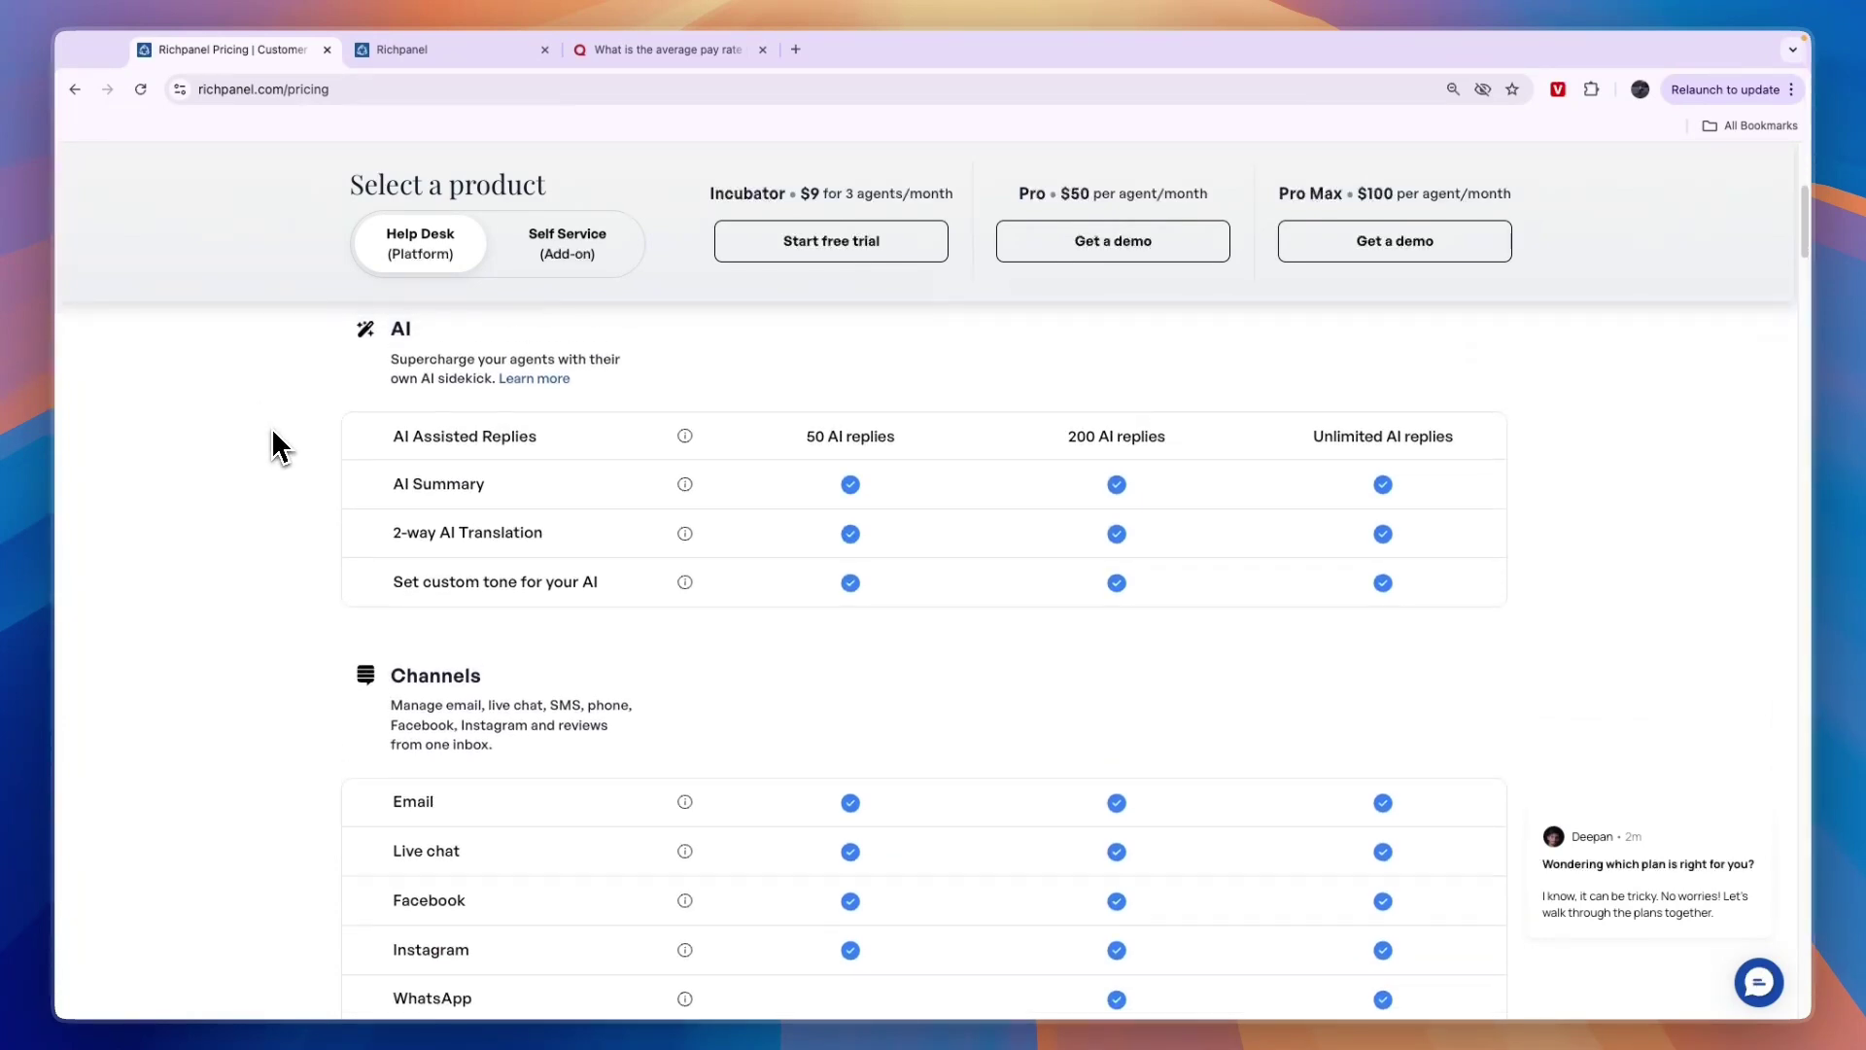
pyautogui.scroll(-2, 364, 433)
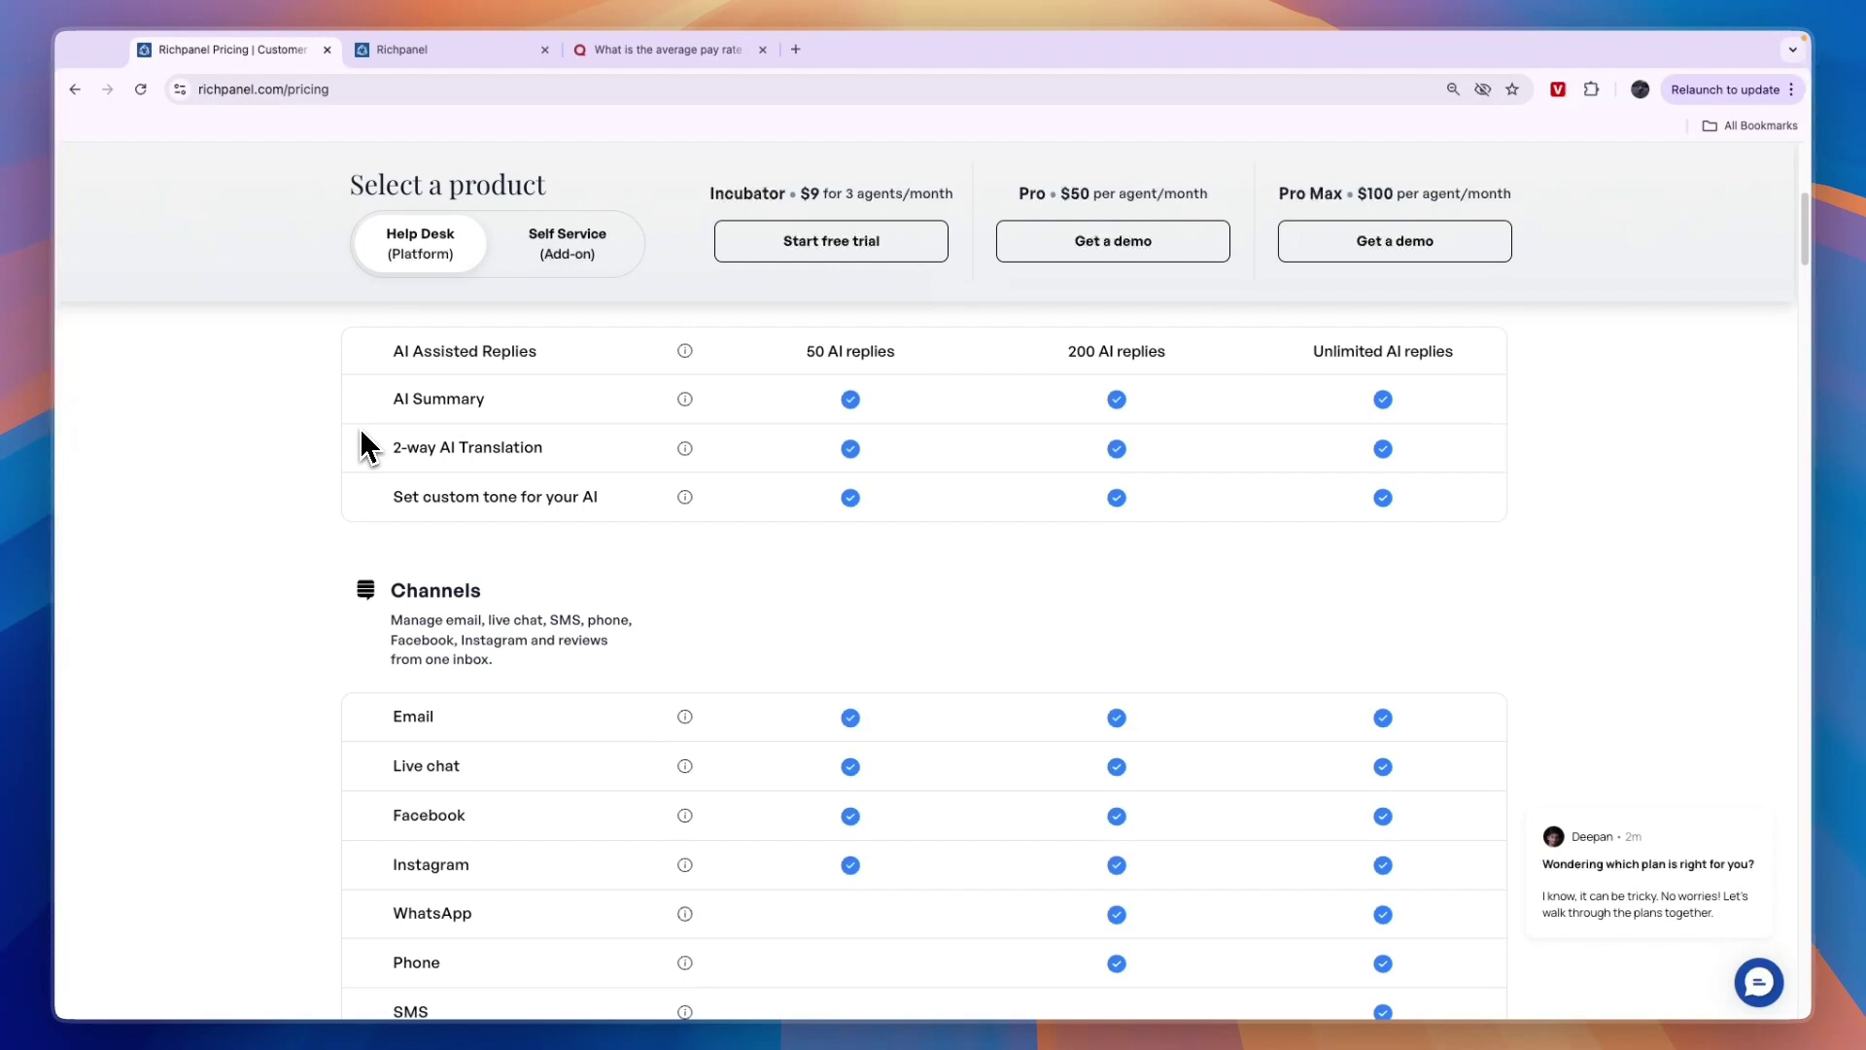
pyautogui.scroll(-3, 368, 447)
pyautogui.scroll(-2, 368, 676)
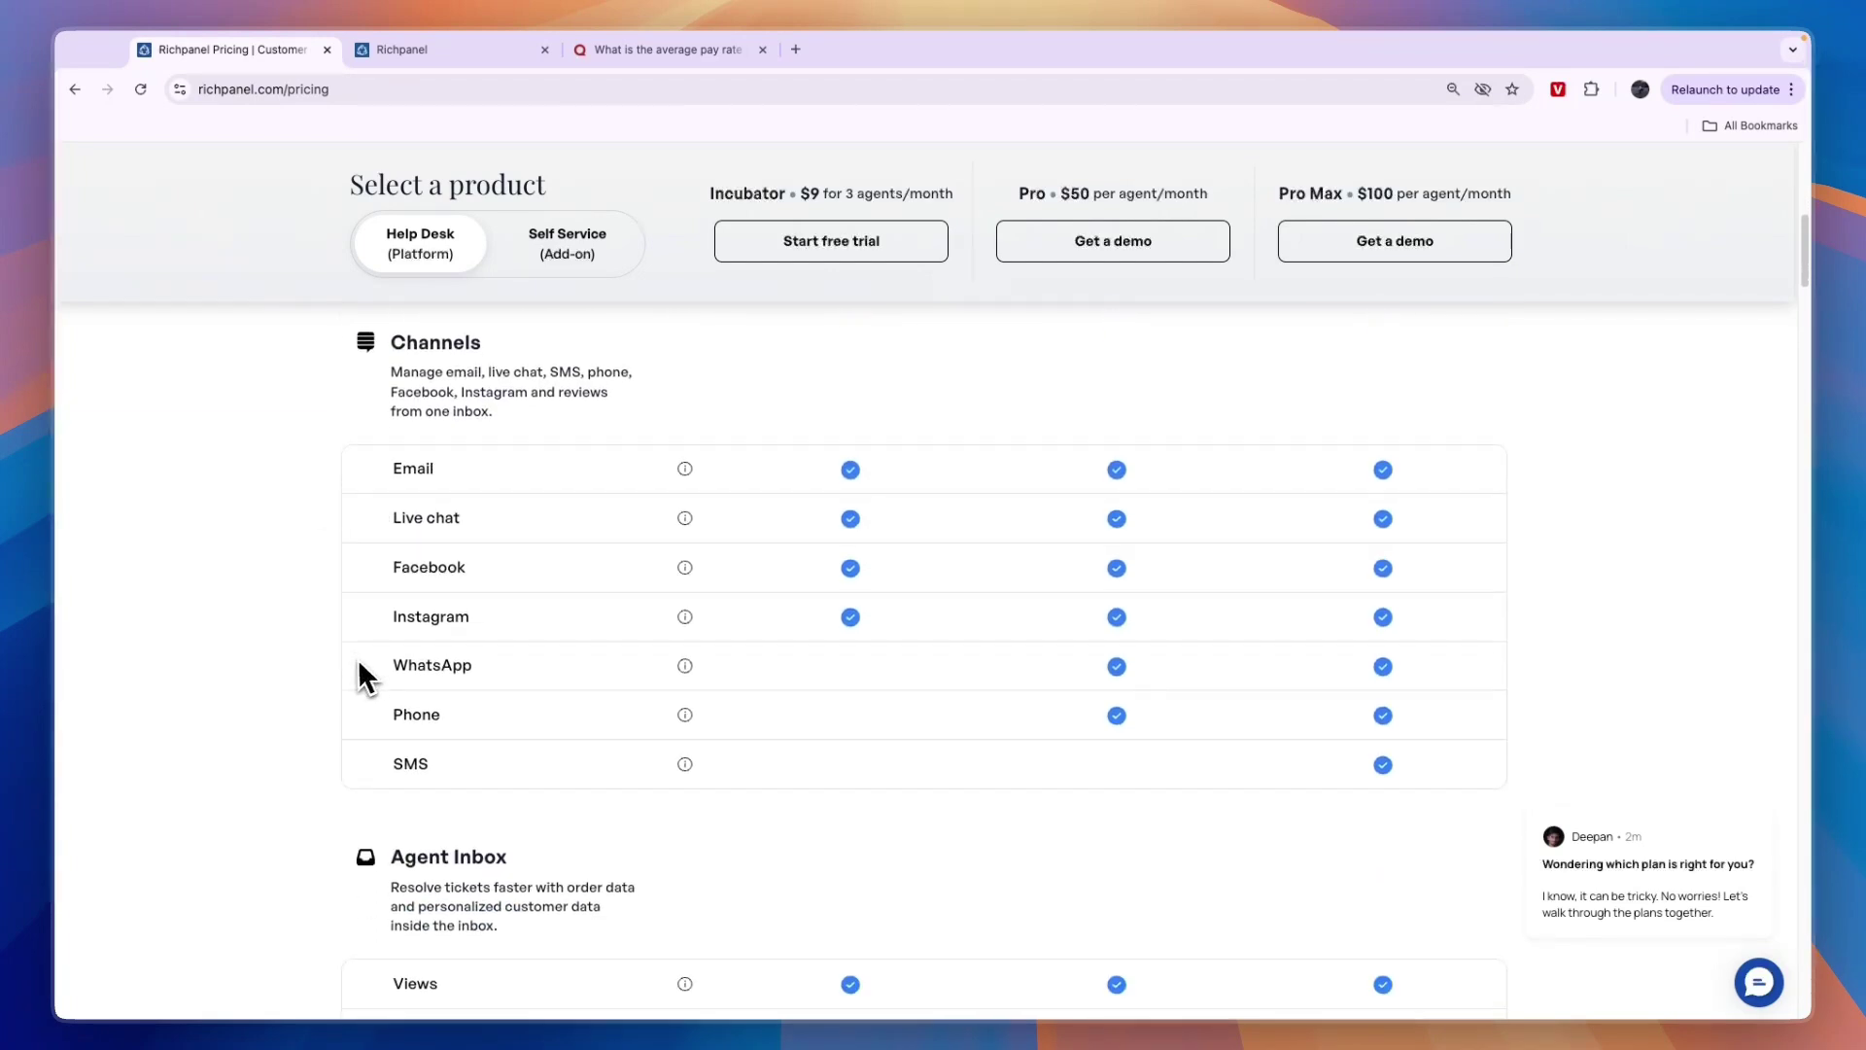
pyautogui.scroll(-5, 409, 666)
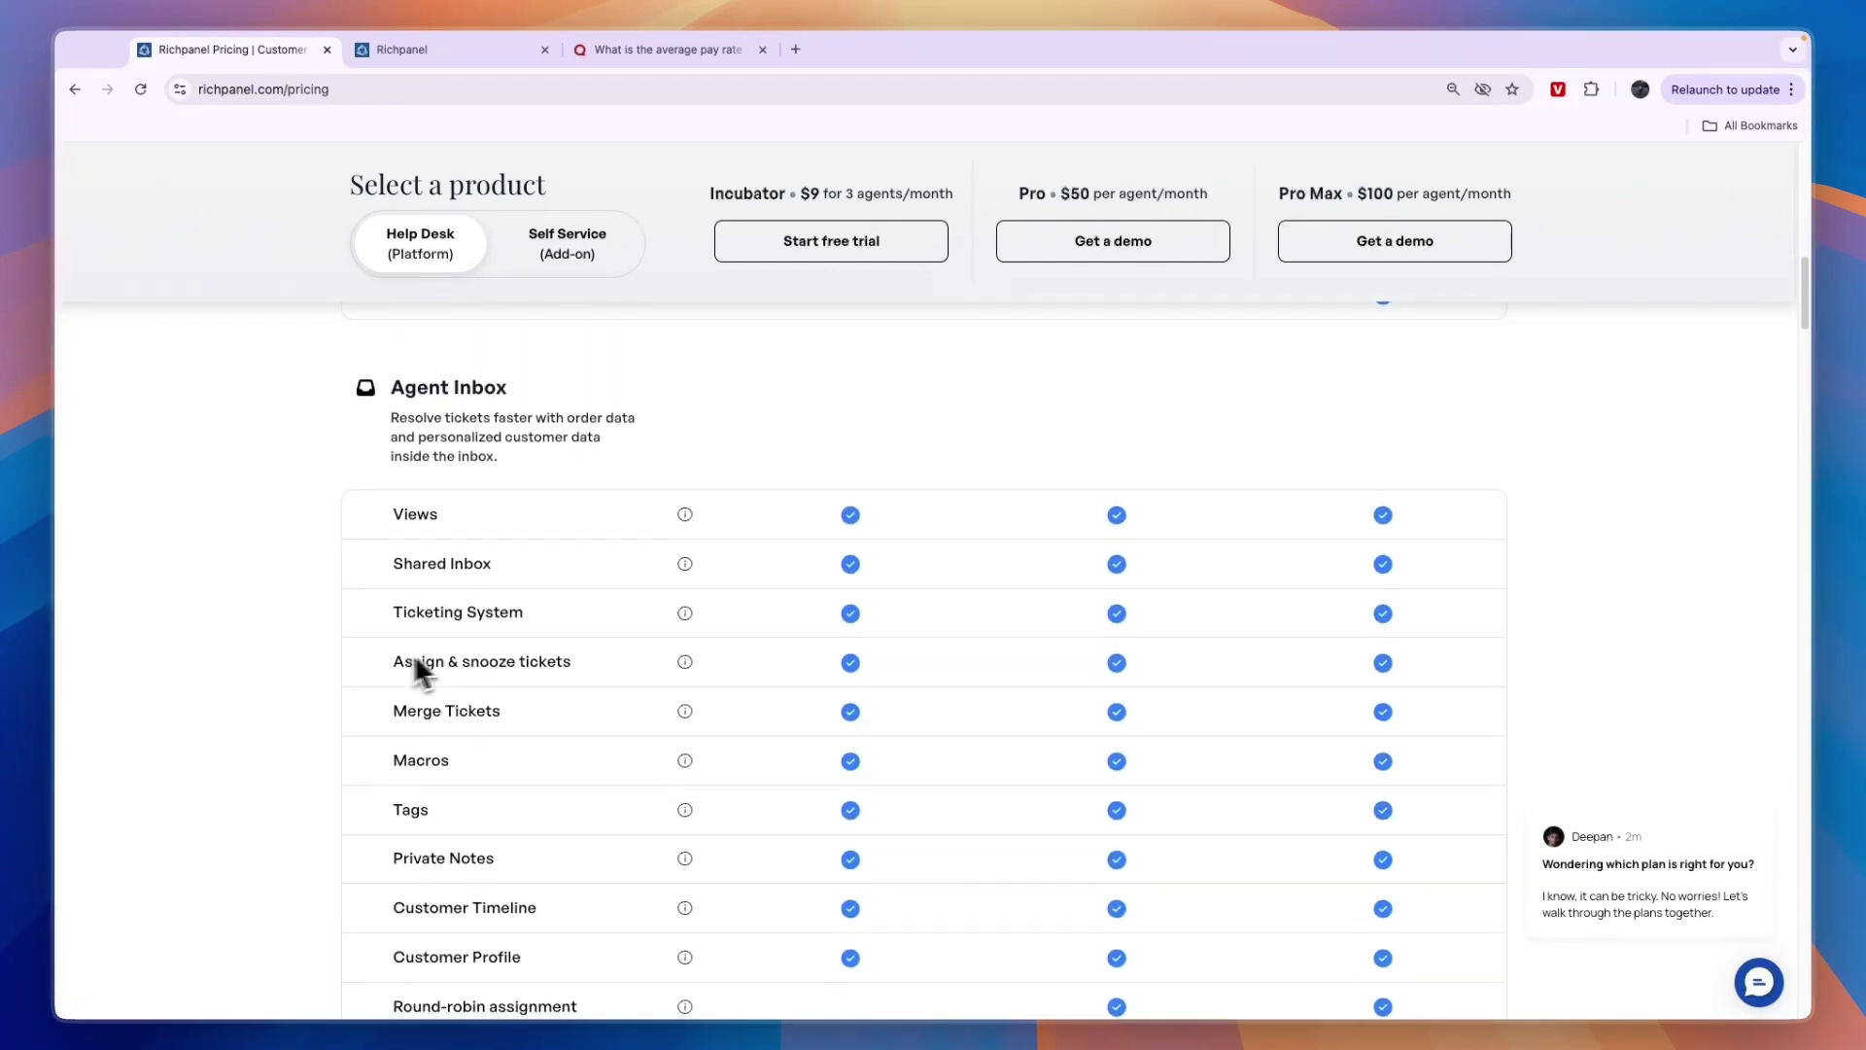
pyautogui.scroll(-3, 534, 589)
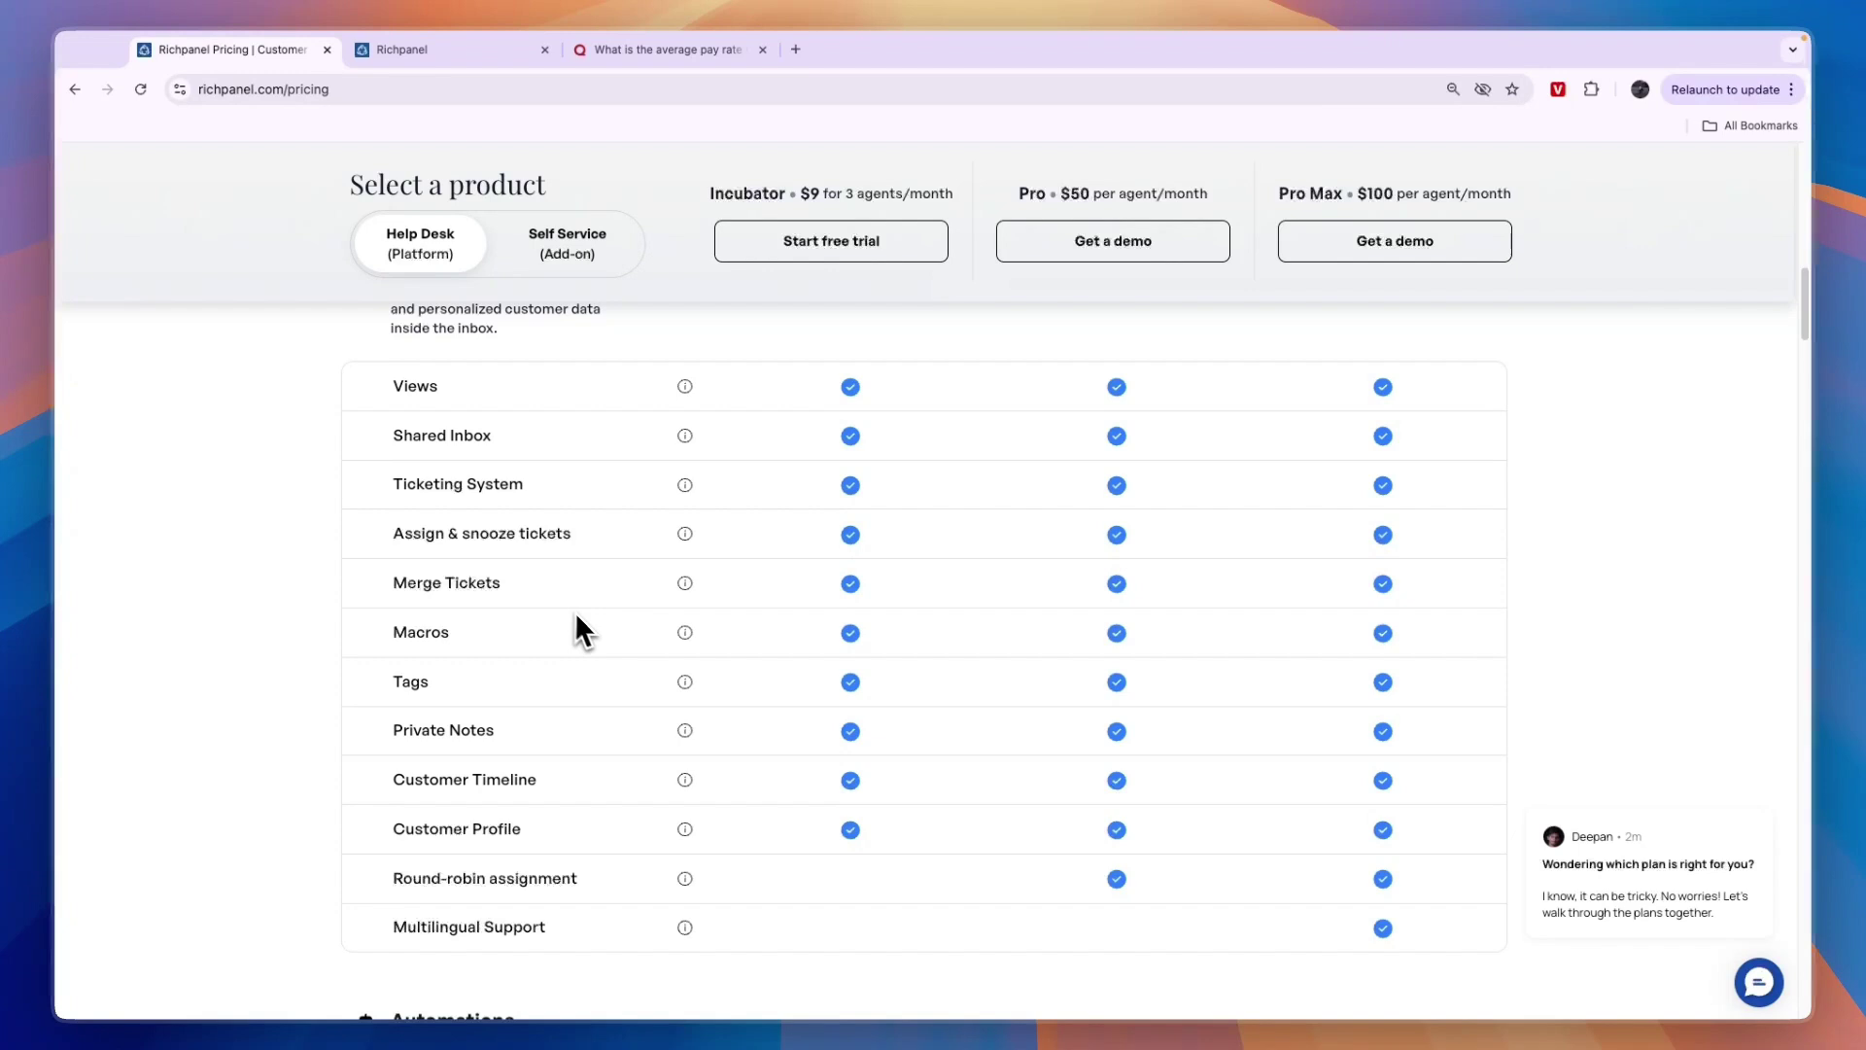
pyautogui.scroll(4, 471, 429)
# Step: Highlight the Agent Inbox, Automations and Campaigns section headings in the comparison table
pyautogui.moveTo(396, 479); pyautogui.dragTo(616, 525)
pyautogui.scroll(-6, 583, 525)
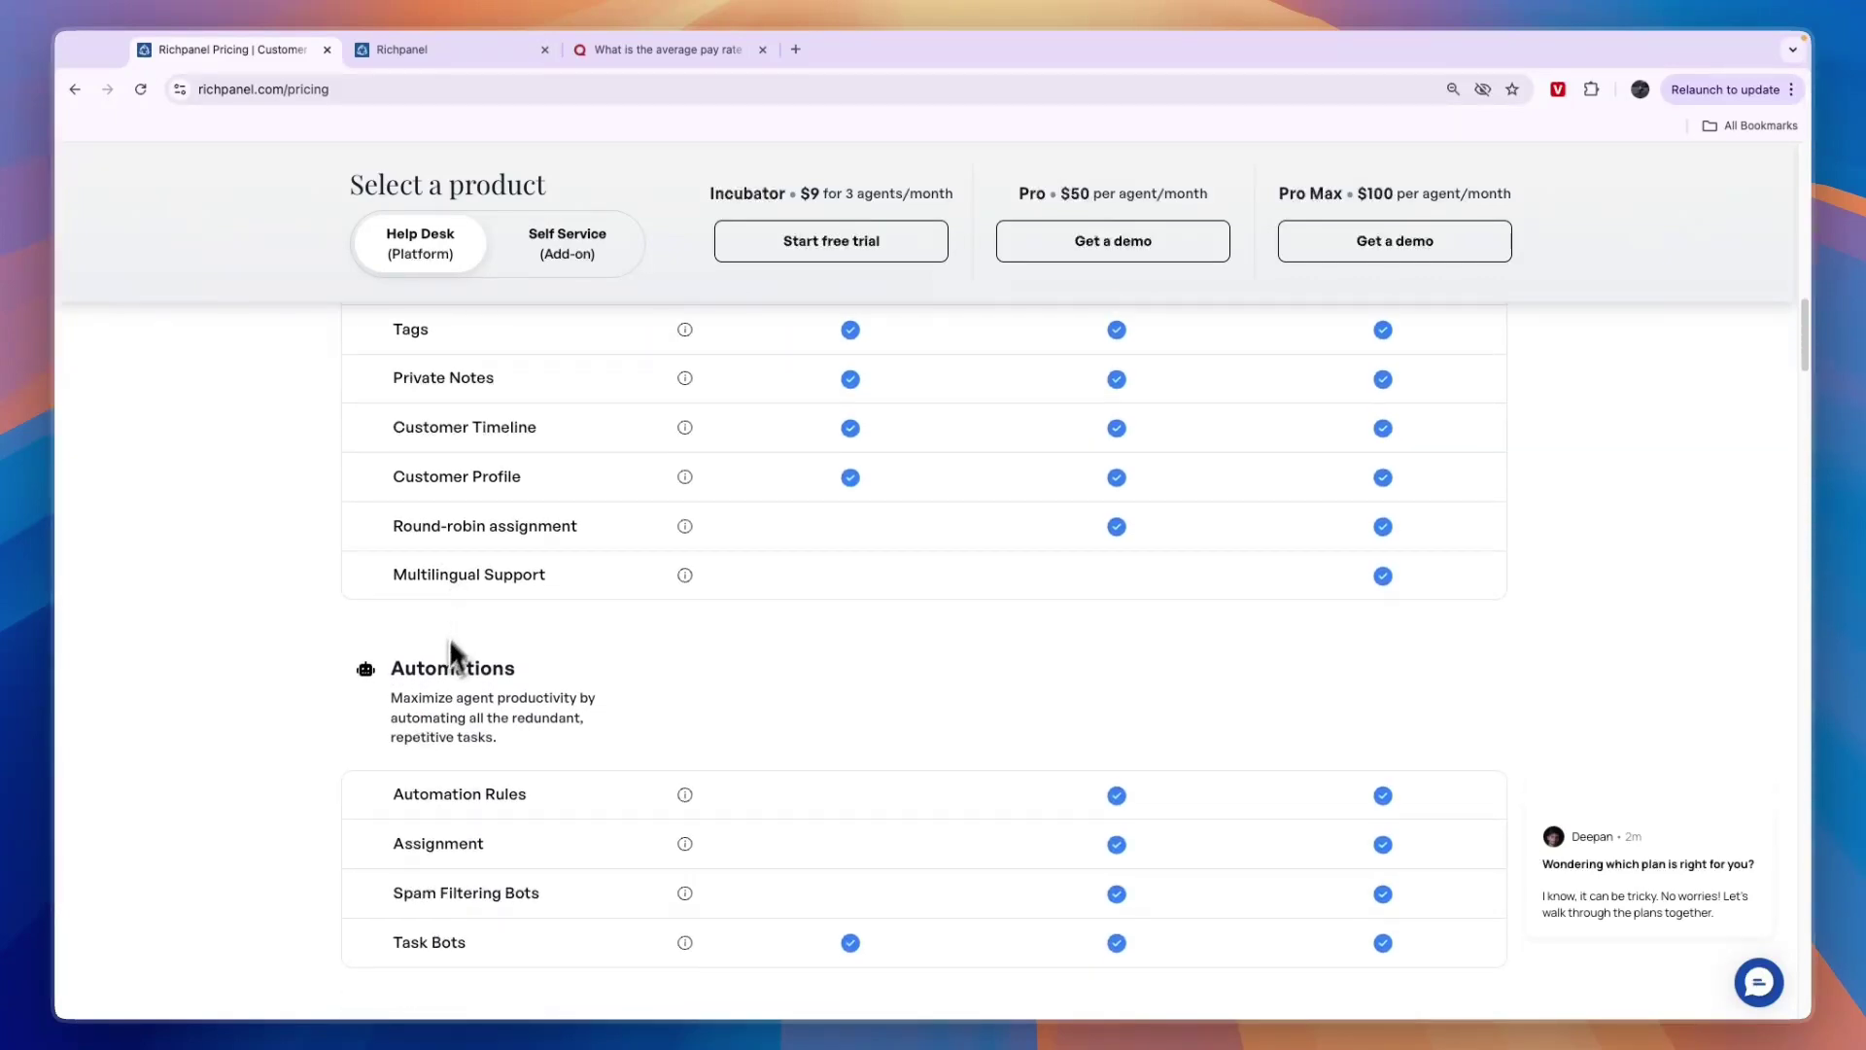
pyautogui.moveTo(393, 668); pyautogui.dragTo(552, 692)
pyautogui.scroll(-4, 554, 707)
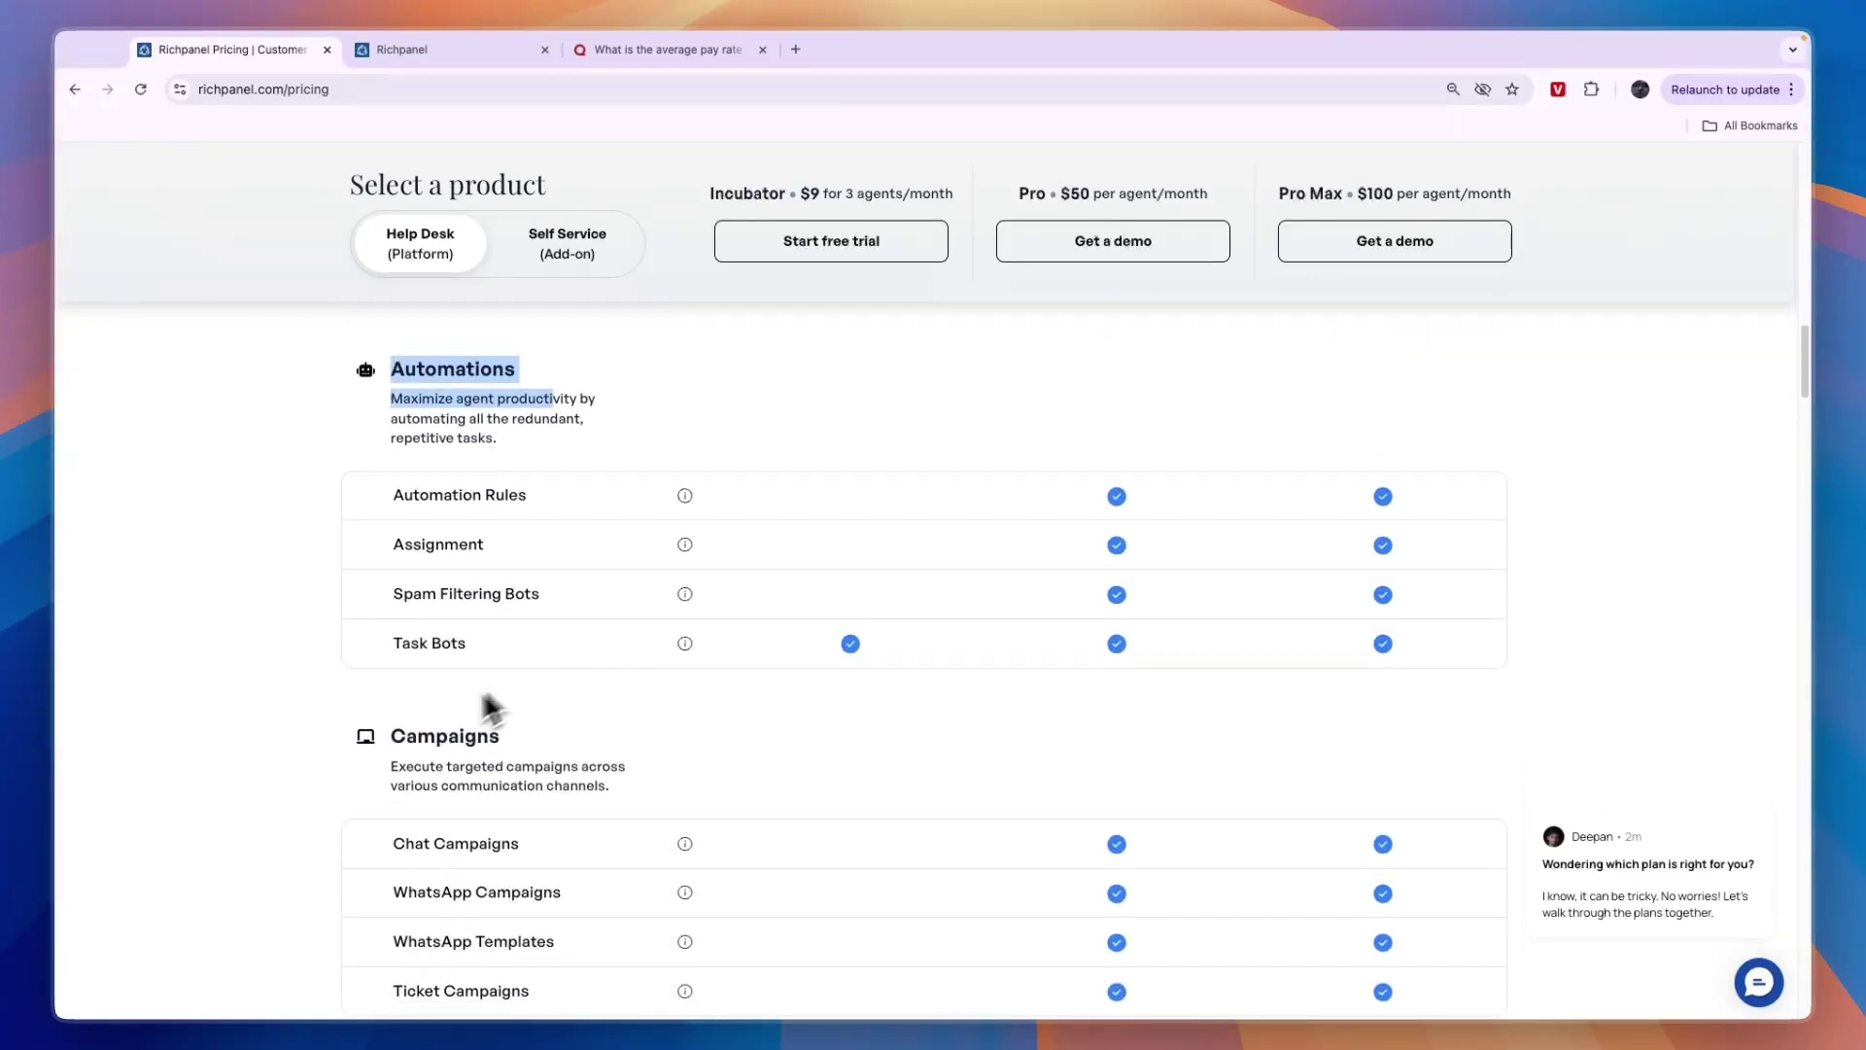
pyautogui.doubleClick(486, 735)
# Step: Continue down to the Reporting section showing 90 days, 1 year and Unlimited history
pyautogui.scroll(-2, 486, 744)
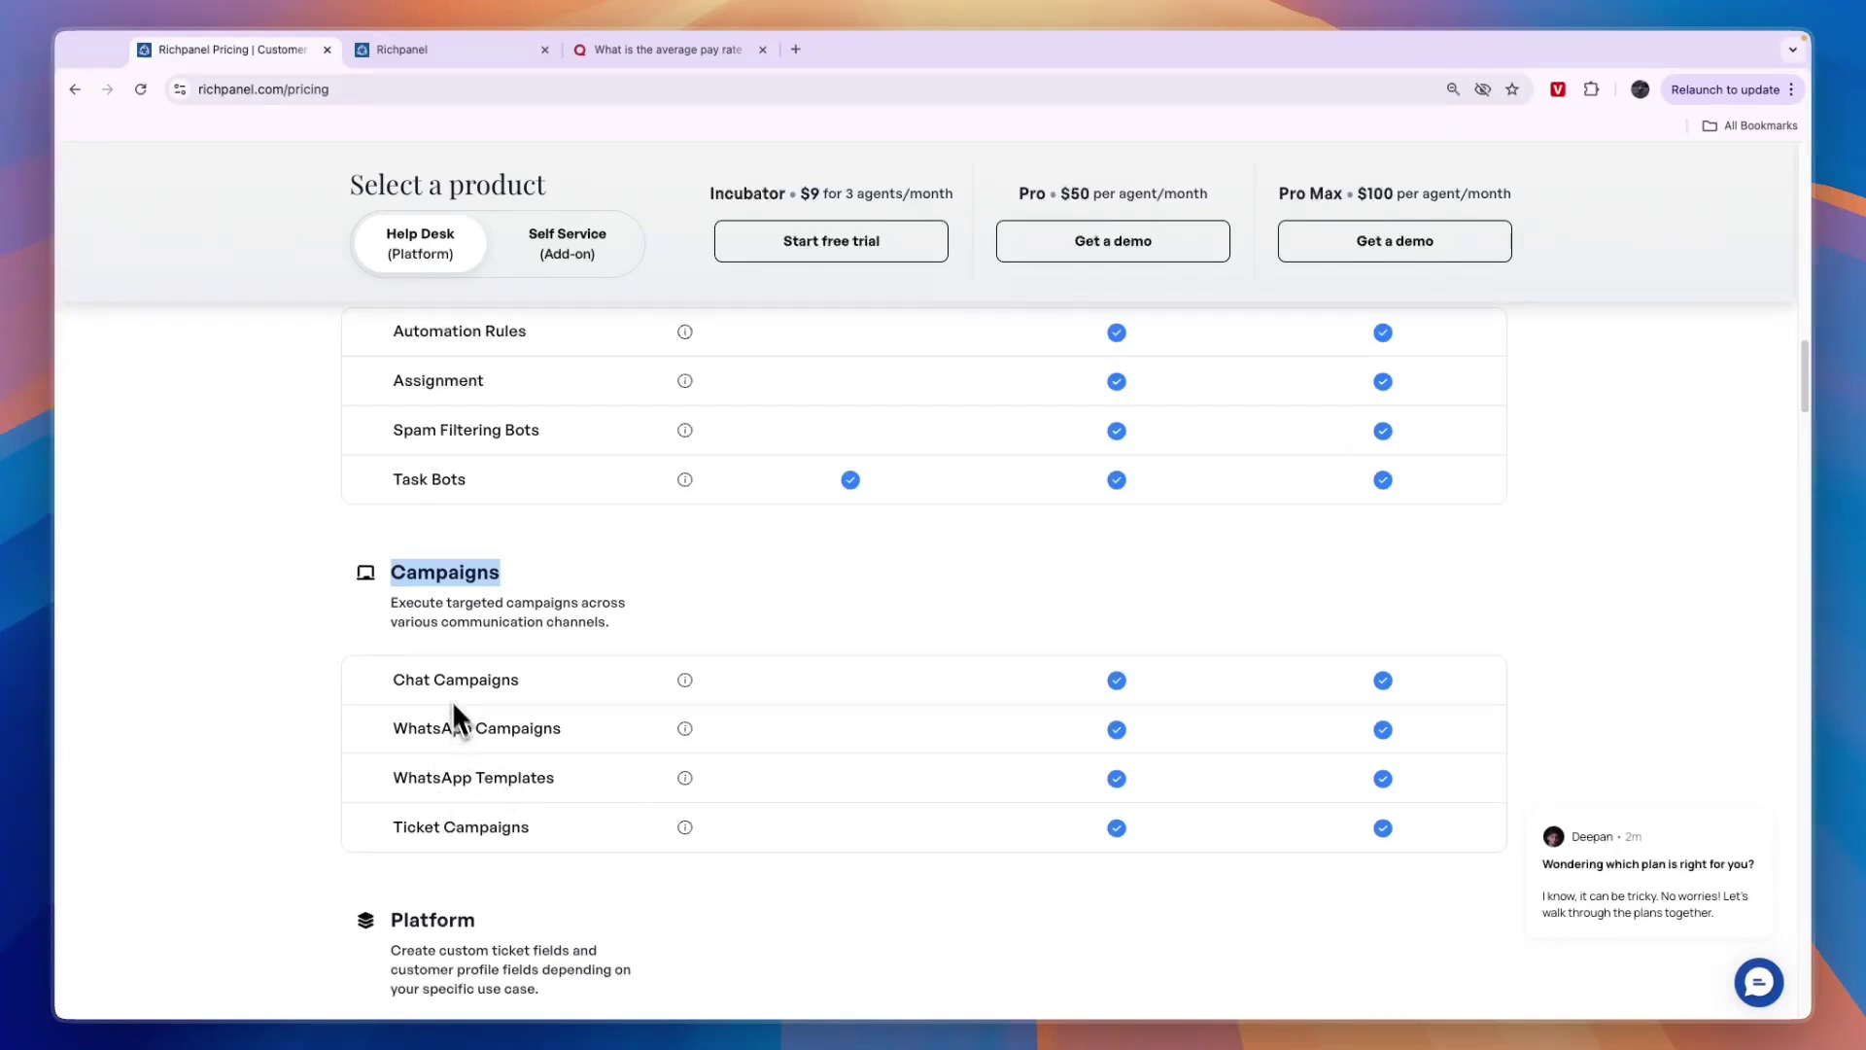
pyautogui.scroll(-5, 433, 695)
pyautogui.moveTo(391, 574); pyautogui.dragTo(375, 638)
pyautogui.scroll(-6, 541, 622)
pyautogui.scroll(-4, 379, 670)
pyautogui.scroll(-3, 381, 674)
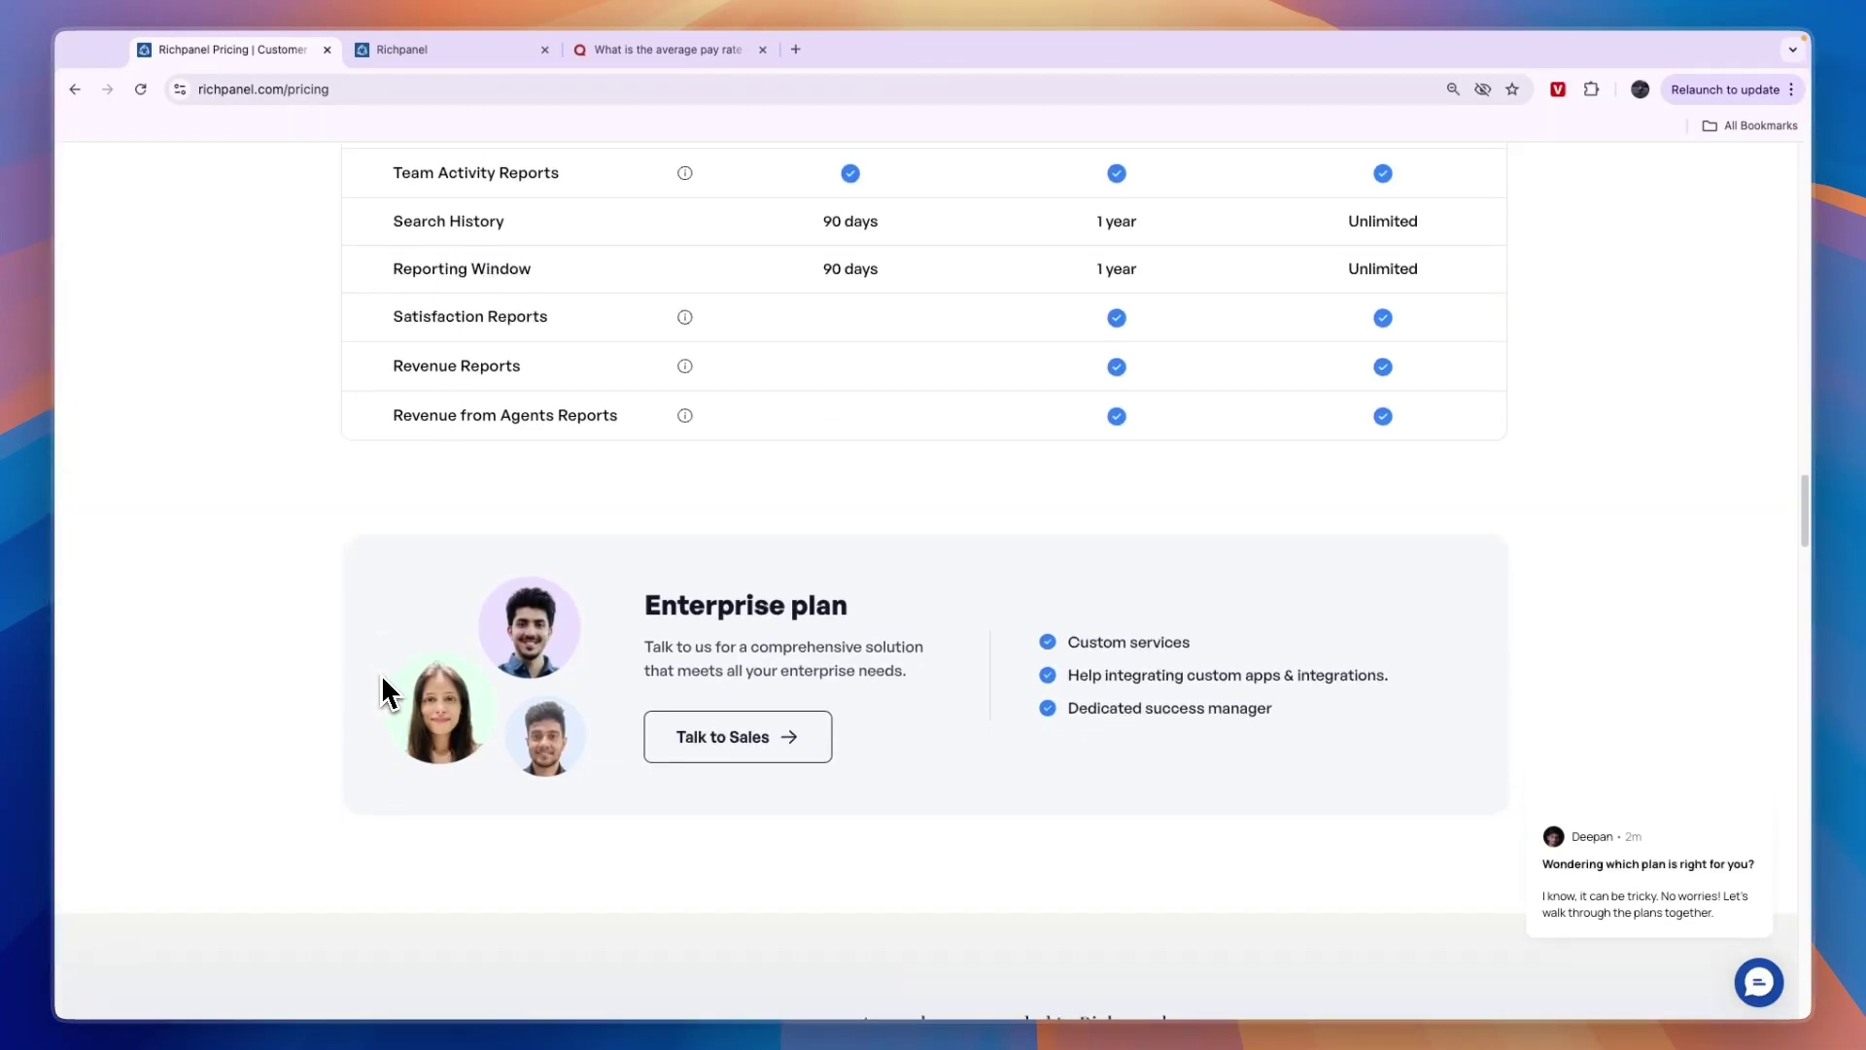
pyautogui.scroll(6, 467, 699)
pyautogui.click(512, 637)
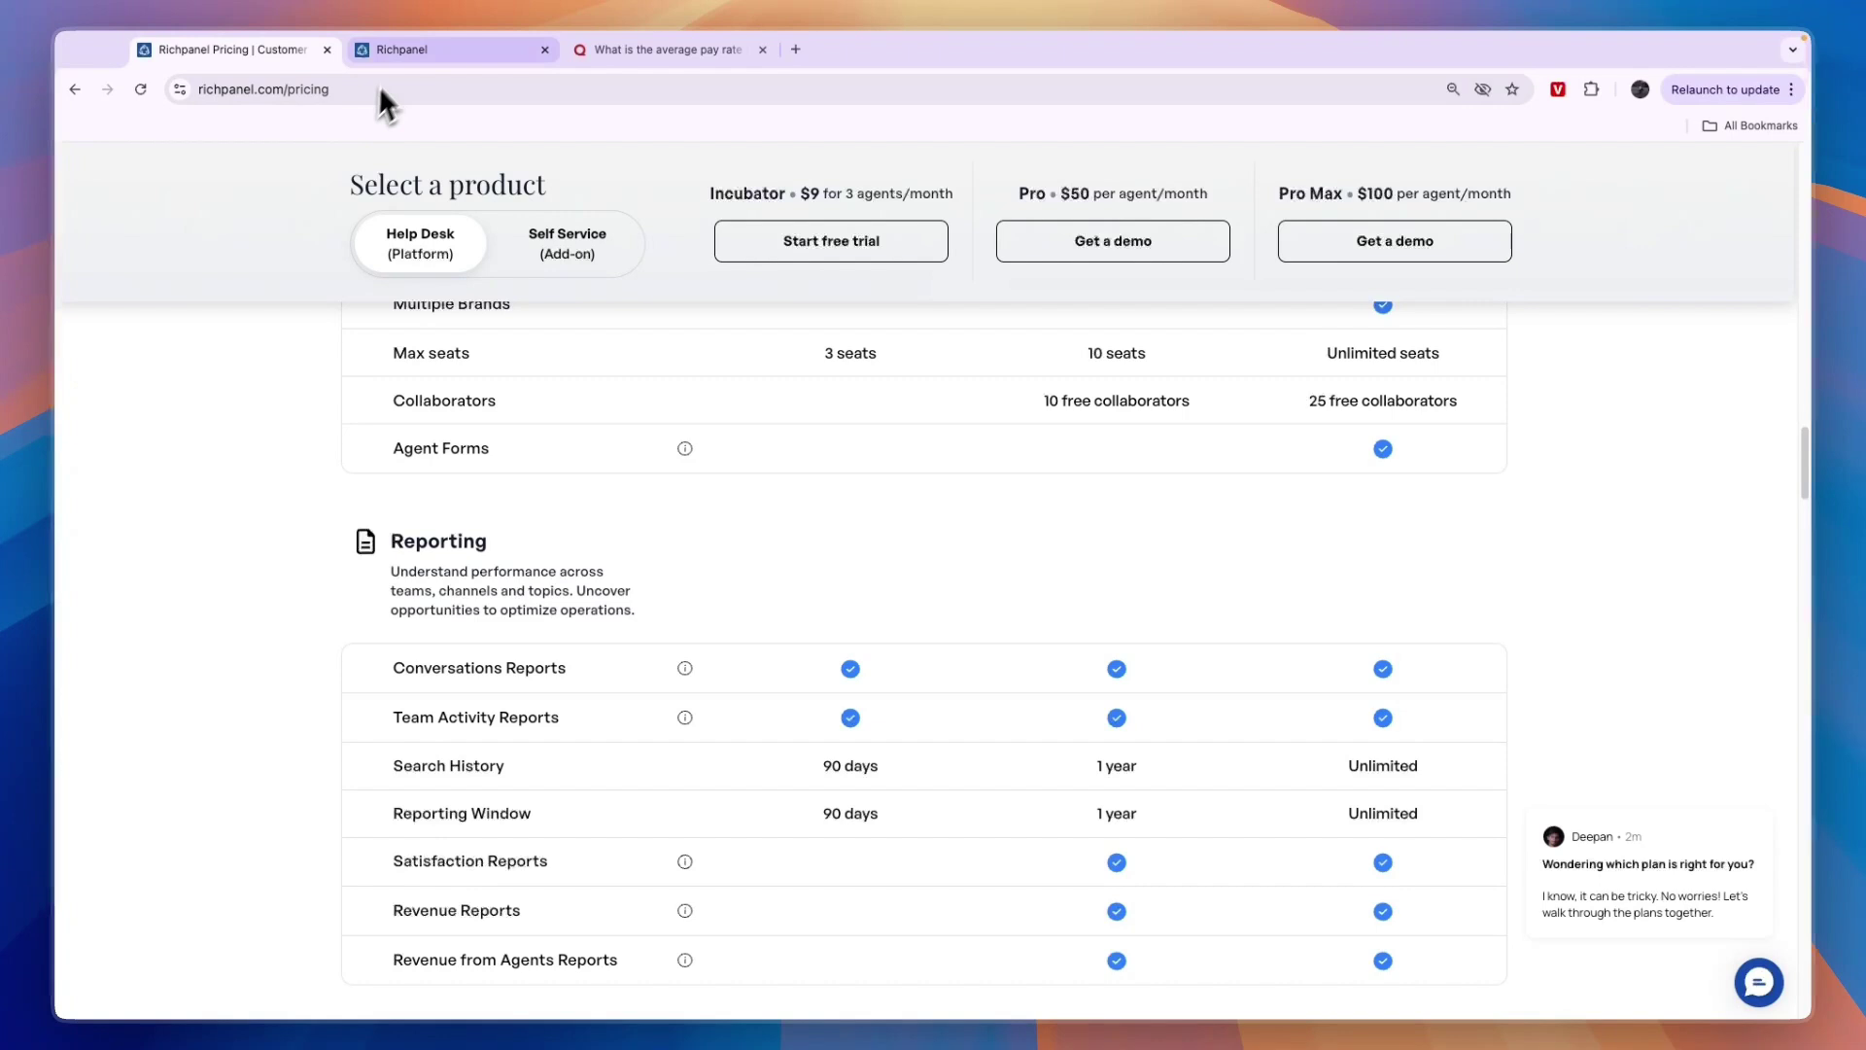
# Step: Return to the Richpanel app and open the Facebook/Instagram channel settings
pyautogui.click(401, 49)
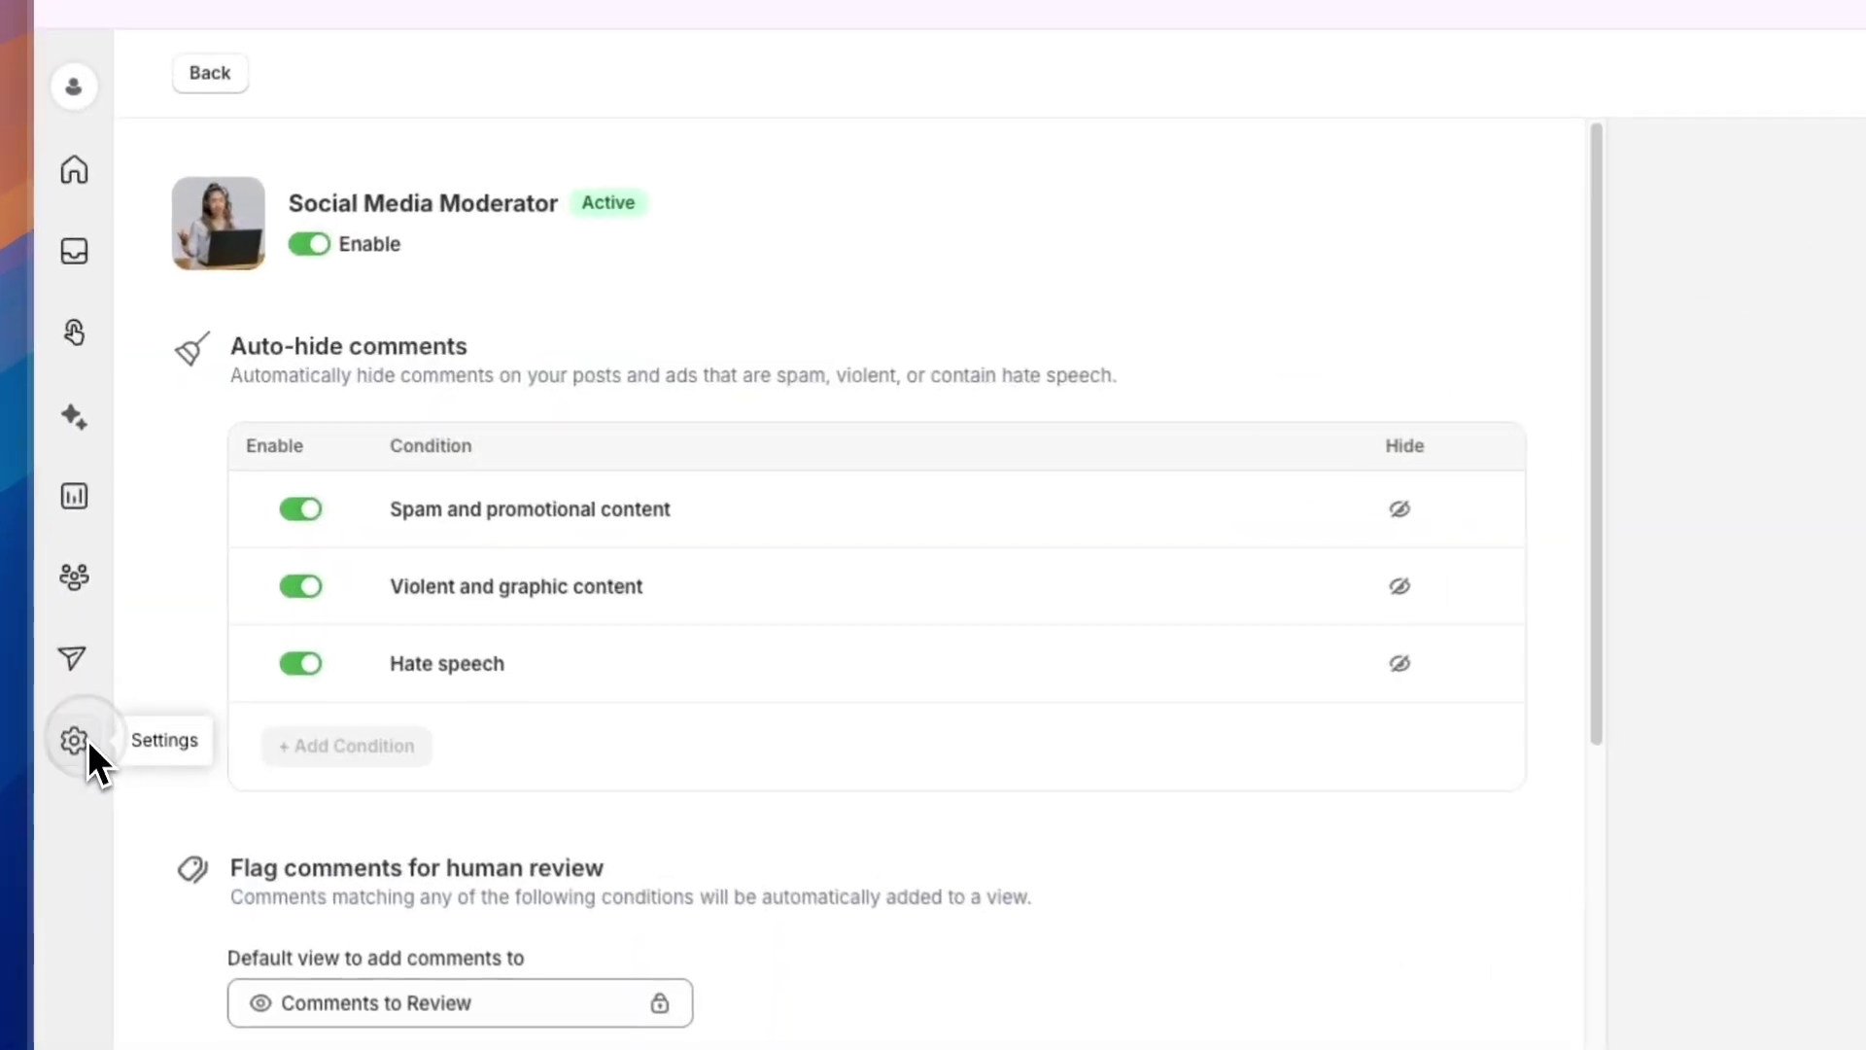
pyautogui.click(89, 592)
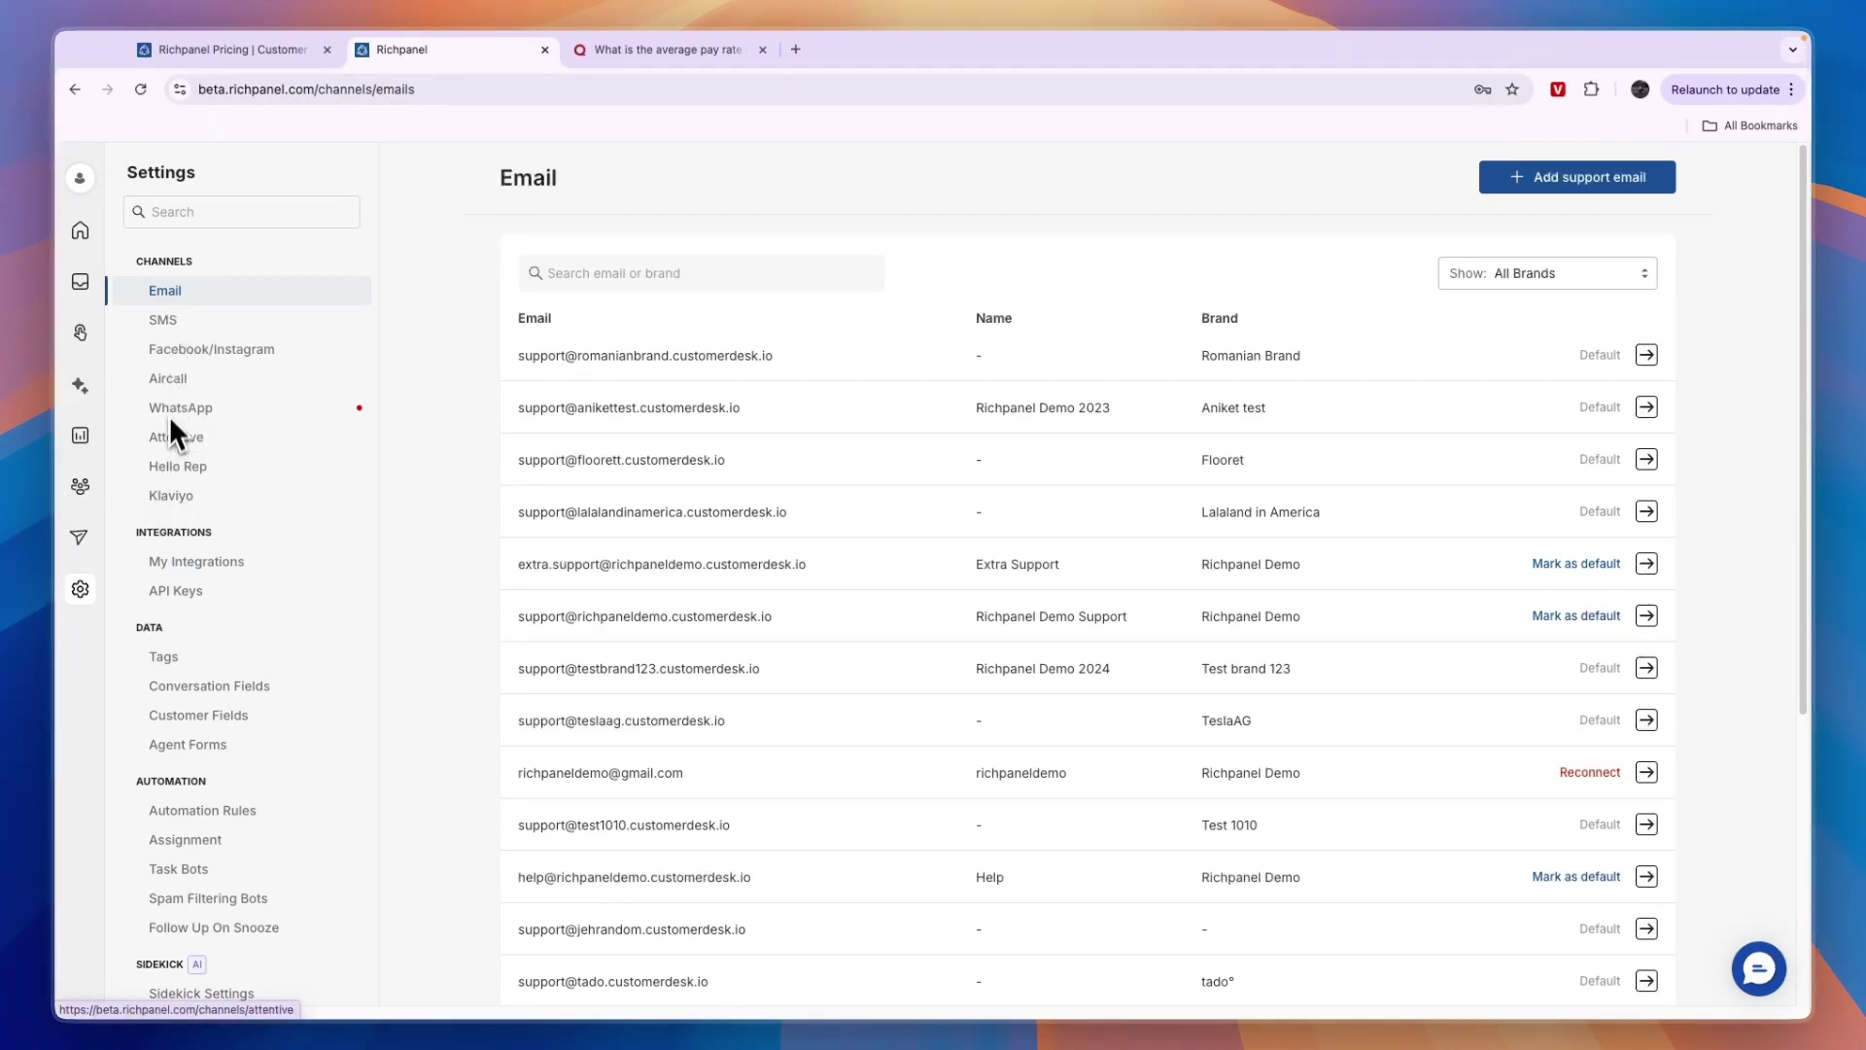
pyautogui.scroll(-1, 168, 434)
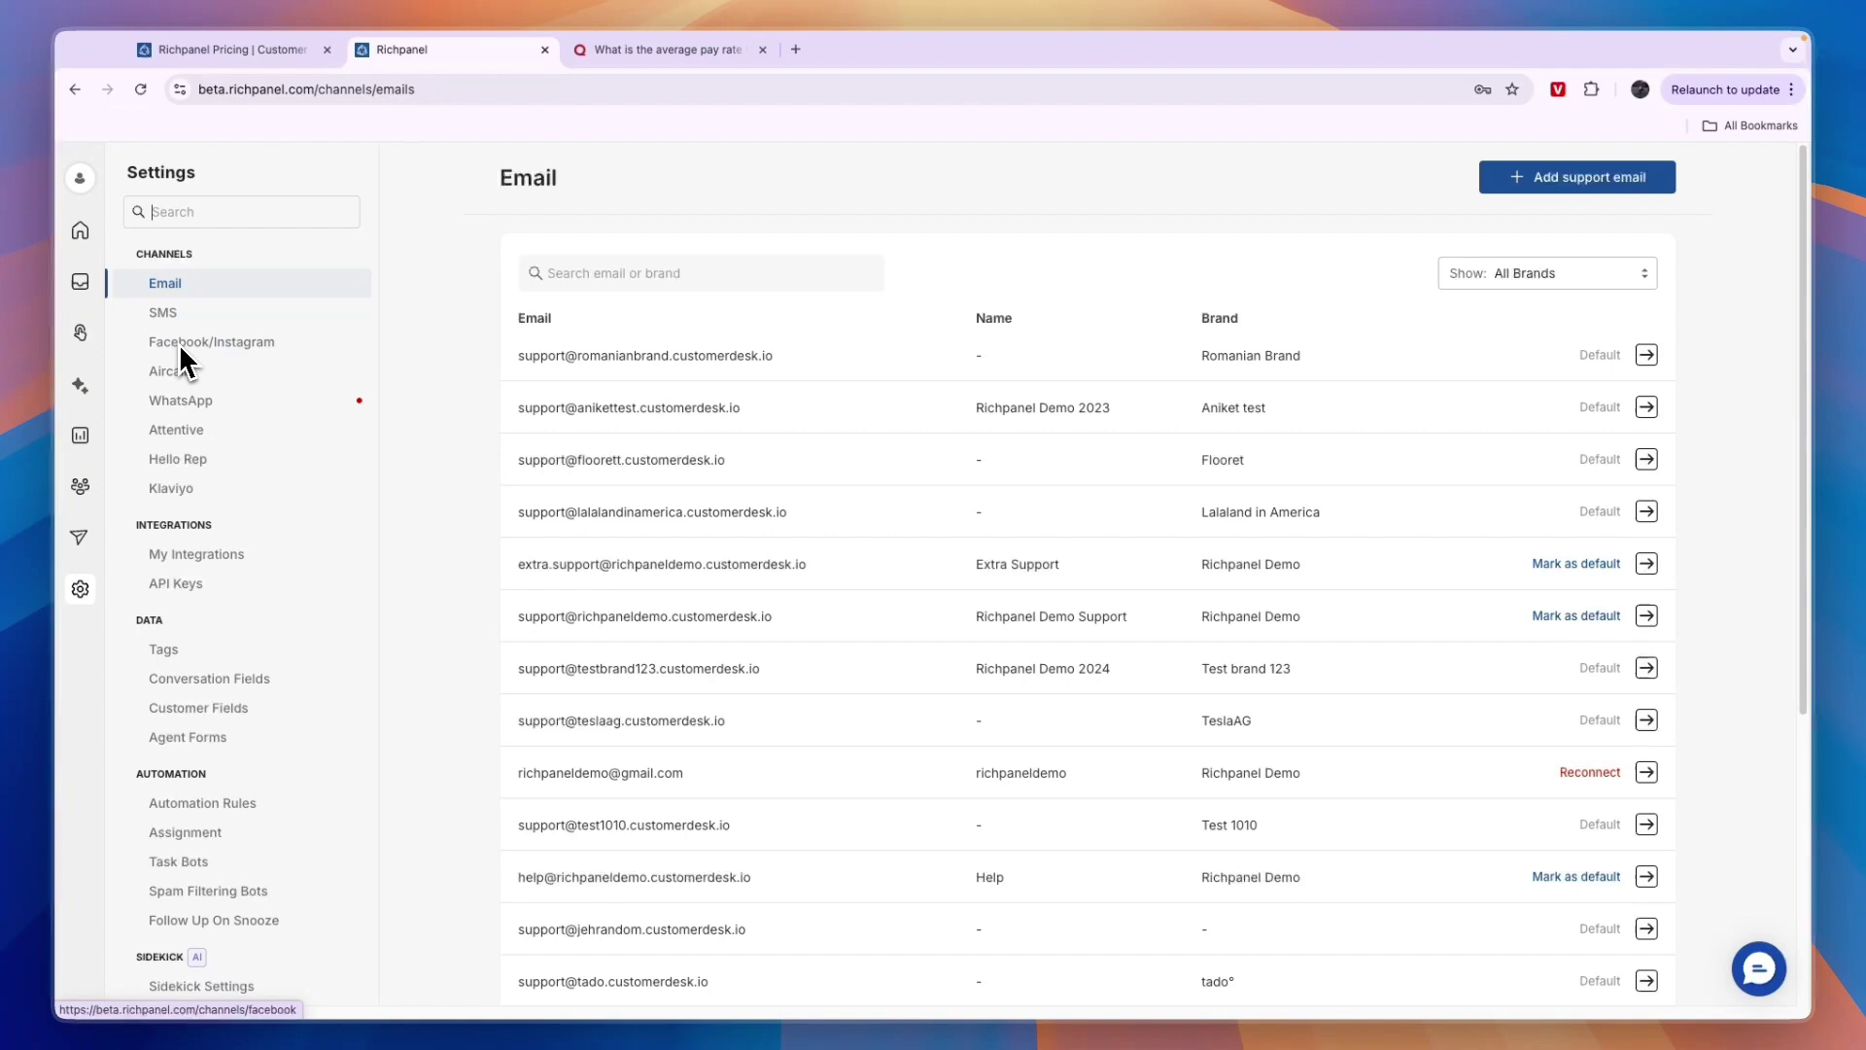
pyautogui.click(179, 342)
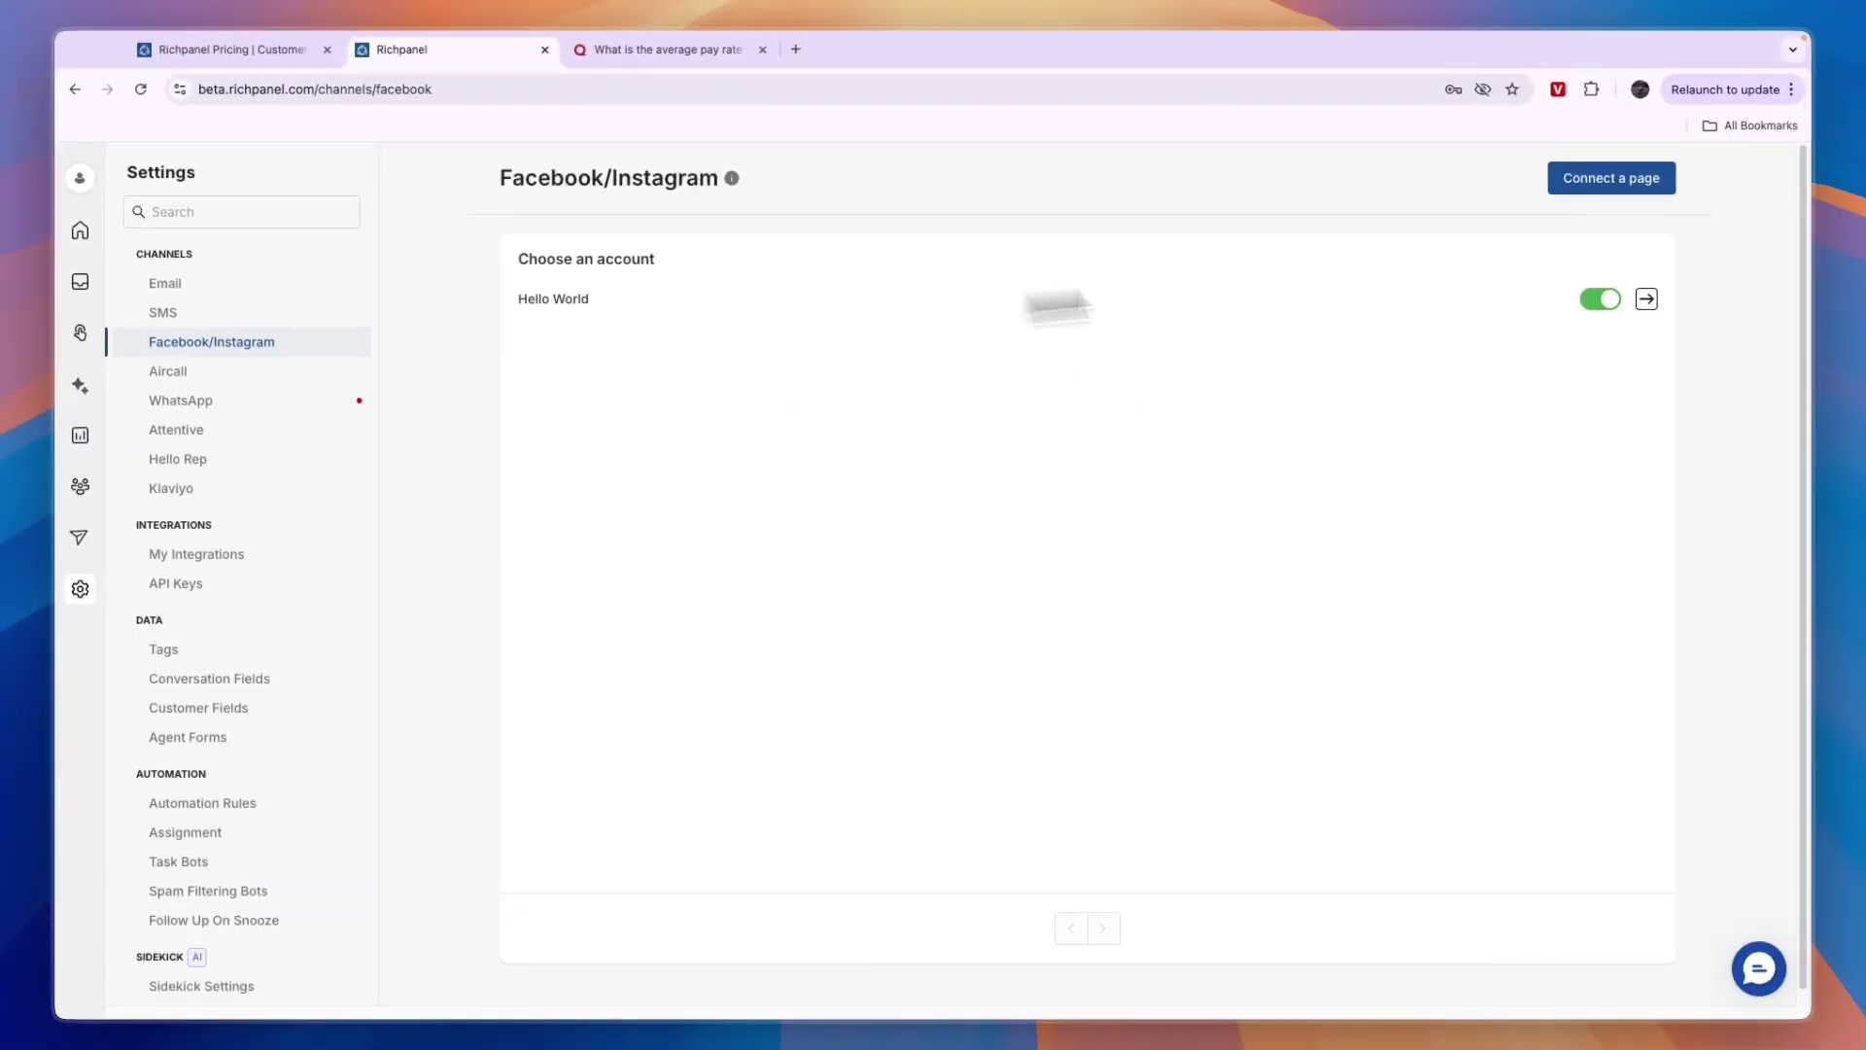
# Step: Review the Connect a page instructions for adding a Facebook page, then close them
pyautogui.click(1616, 180)
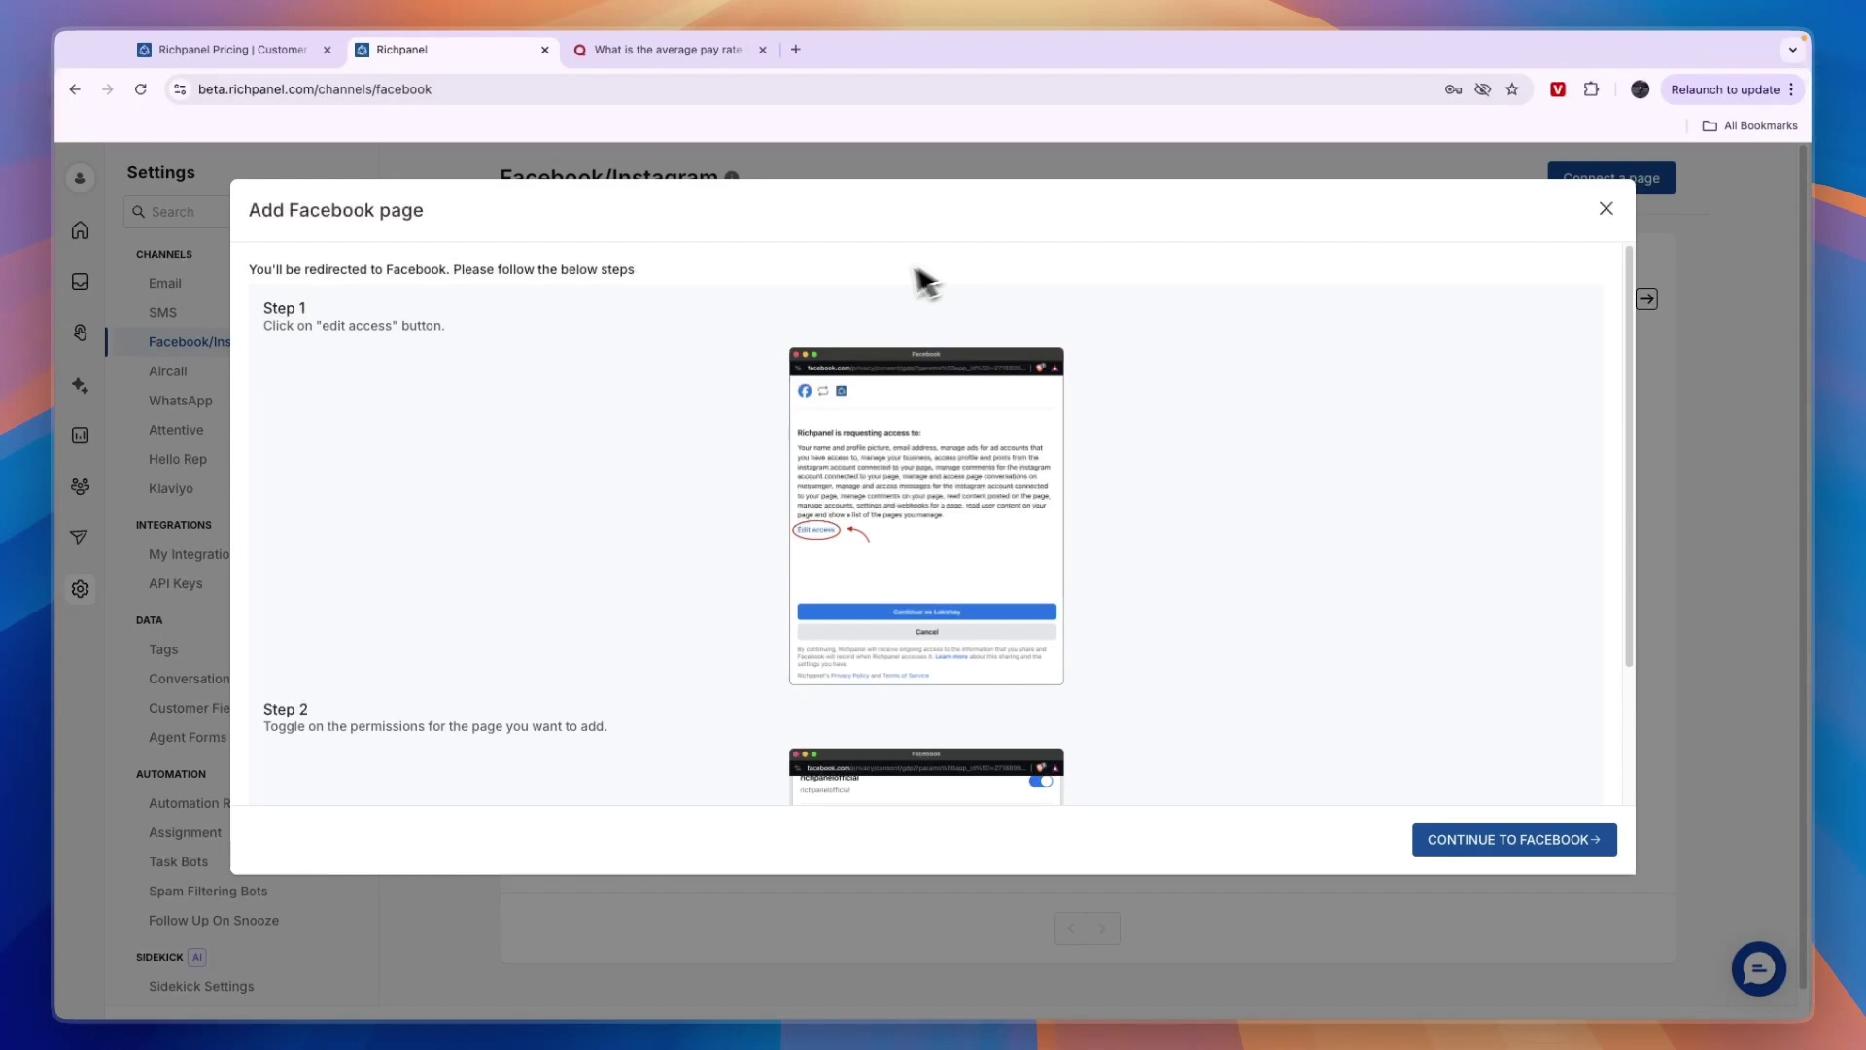
pyautogui.scroll(-5, 563, 570)
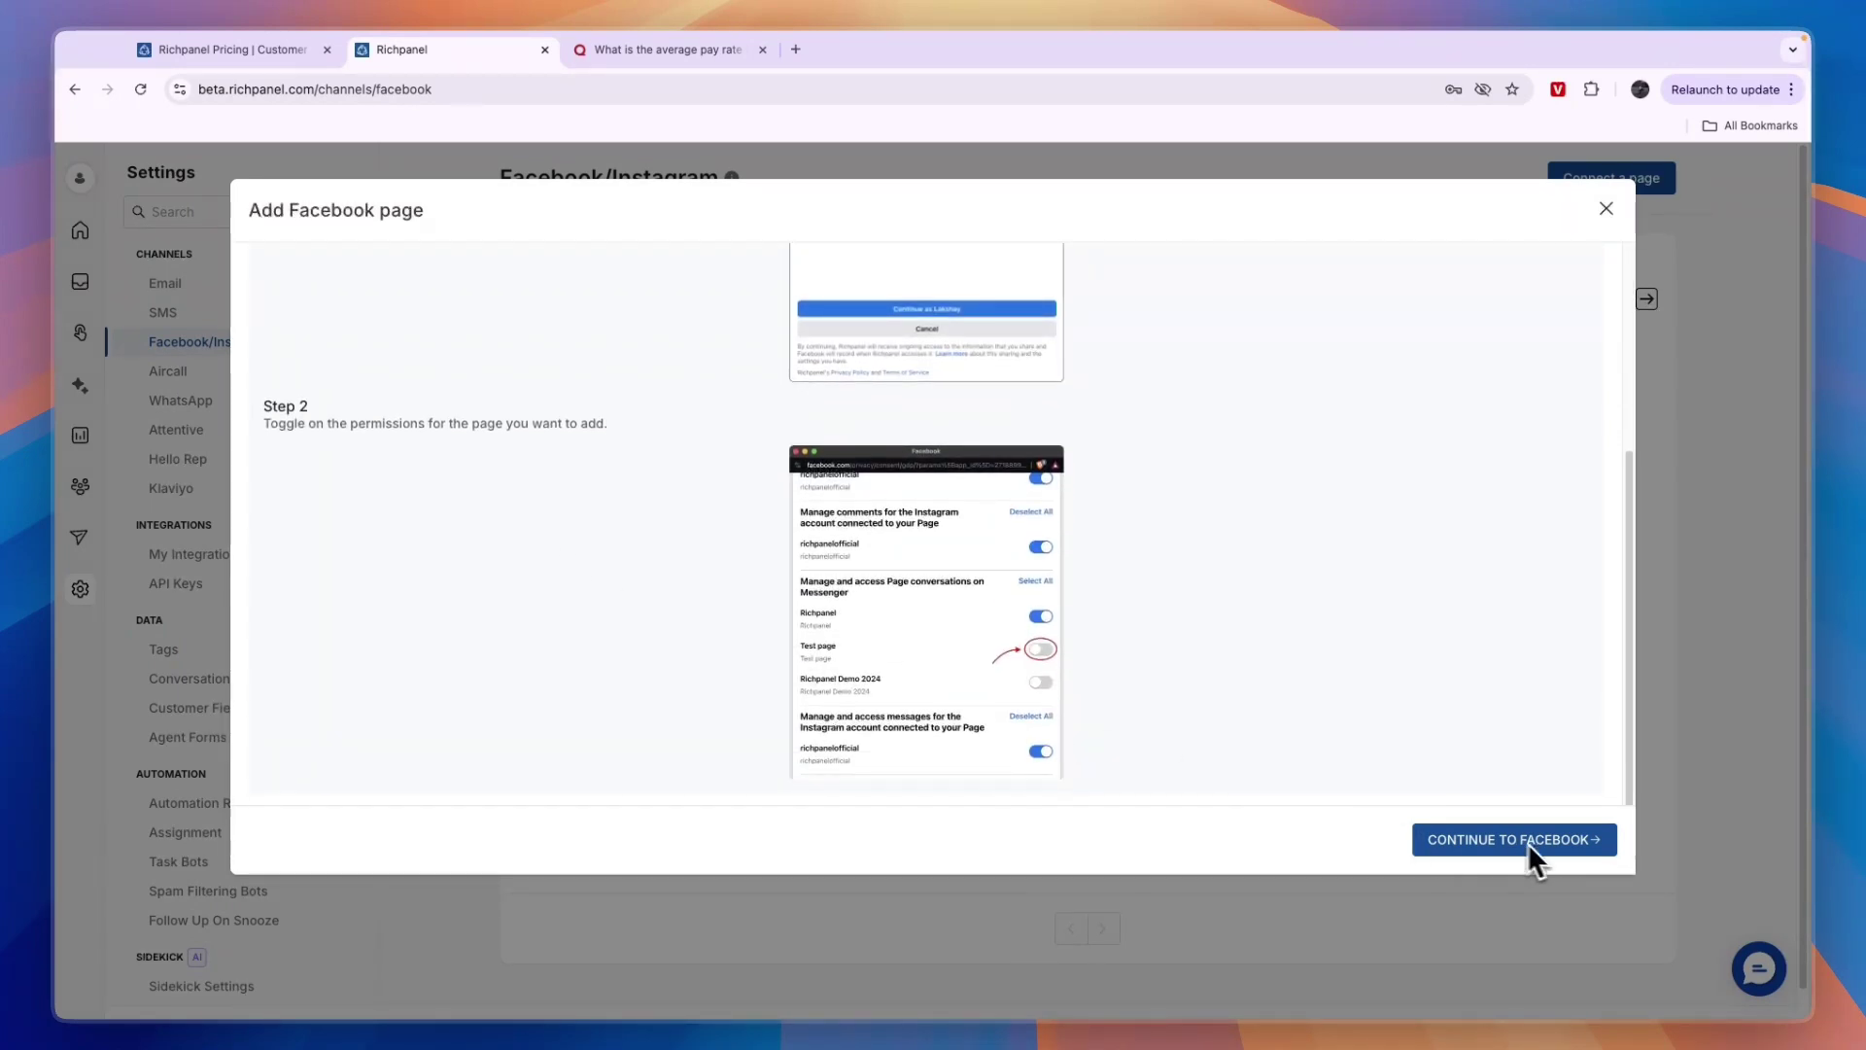
pyautogui.scroll(3, 1074, 634)
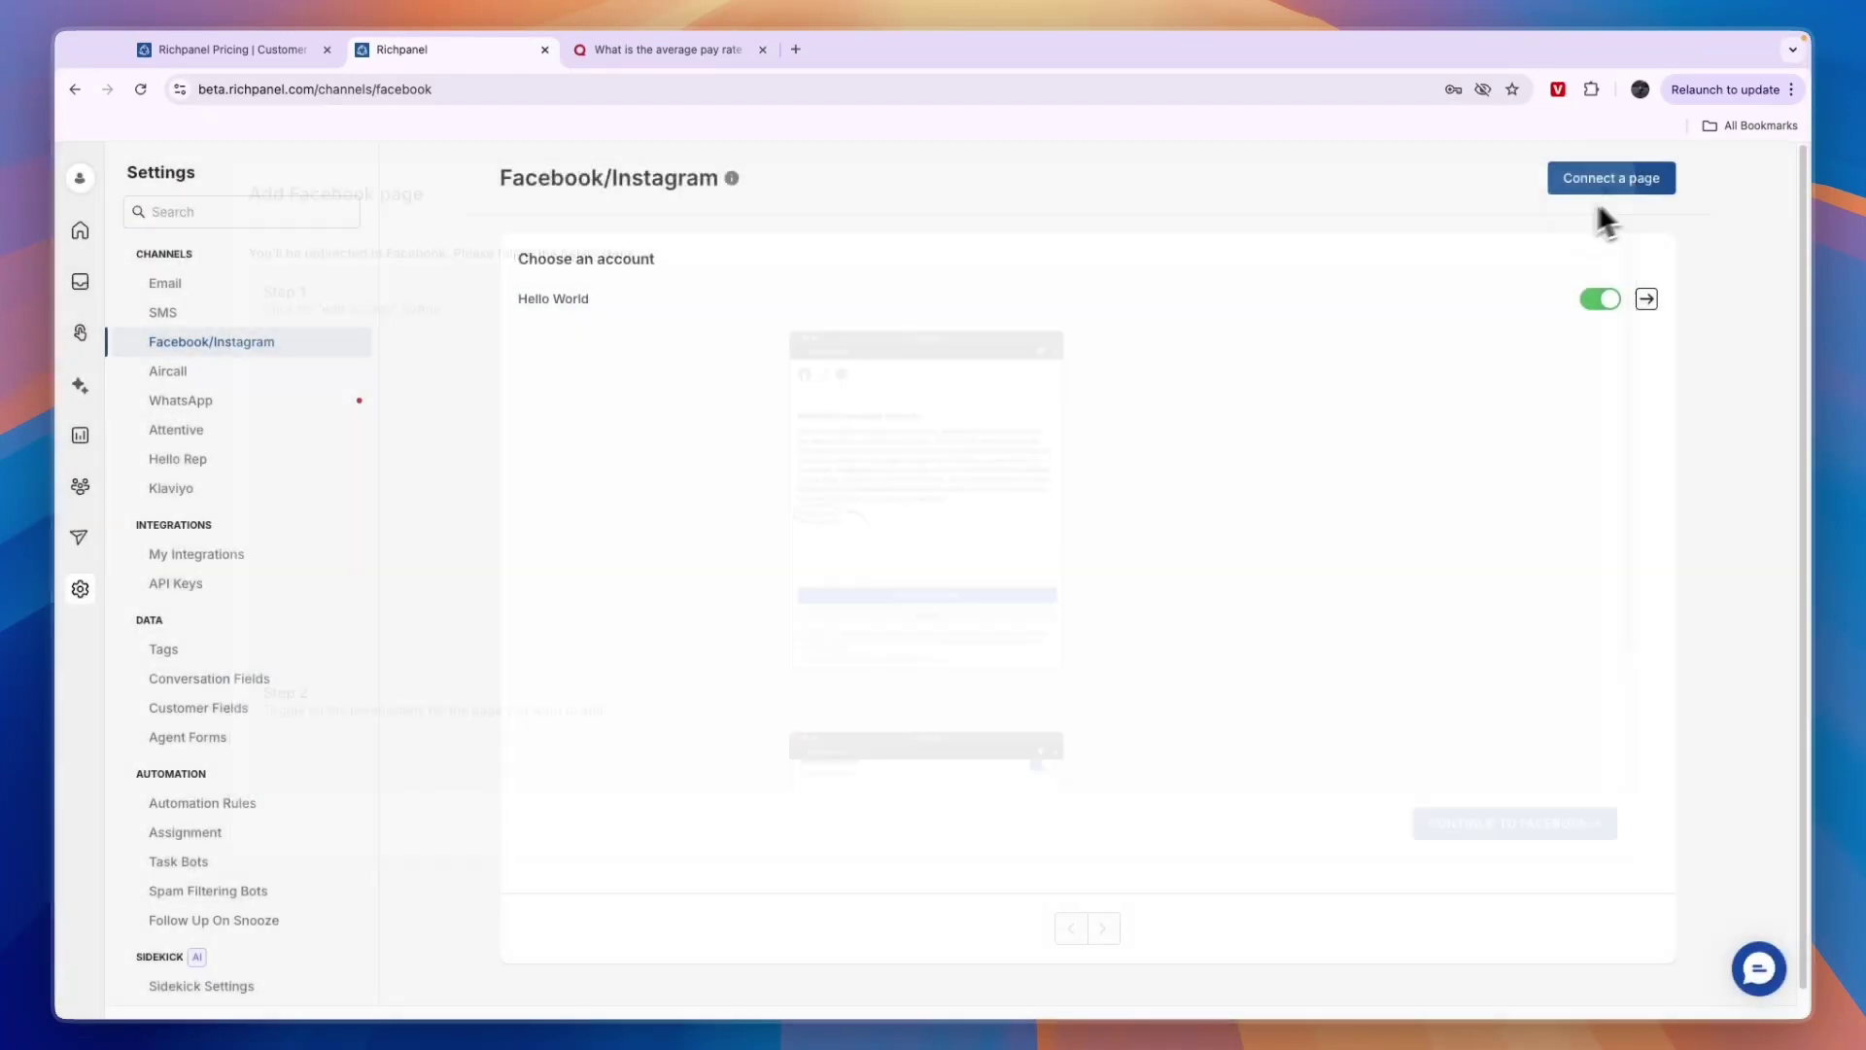
pyautogui.click(1606, 208)
# Step: Look through the WhatsApp, SMS, Email and Attentive channel settings pages
pyautogui.click(183, 402)
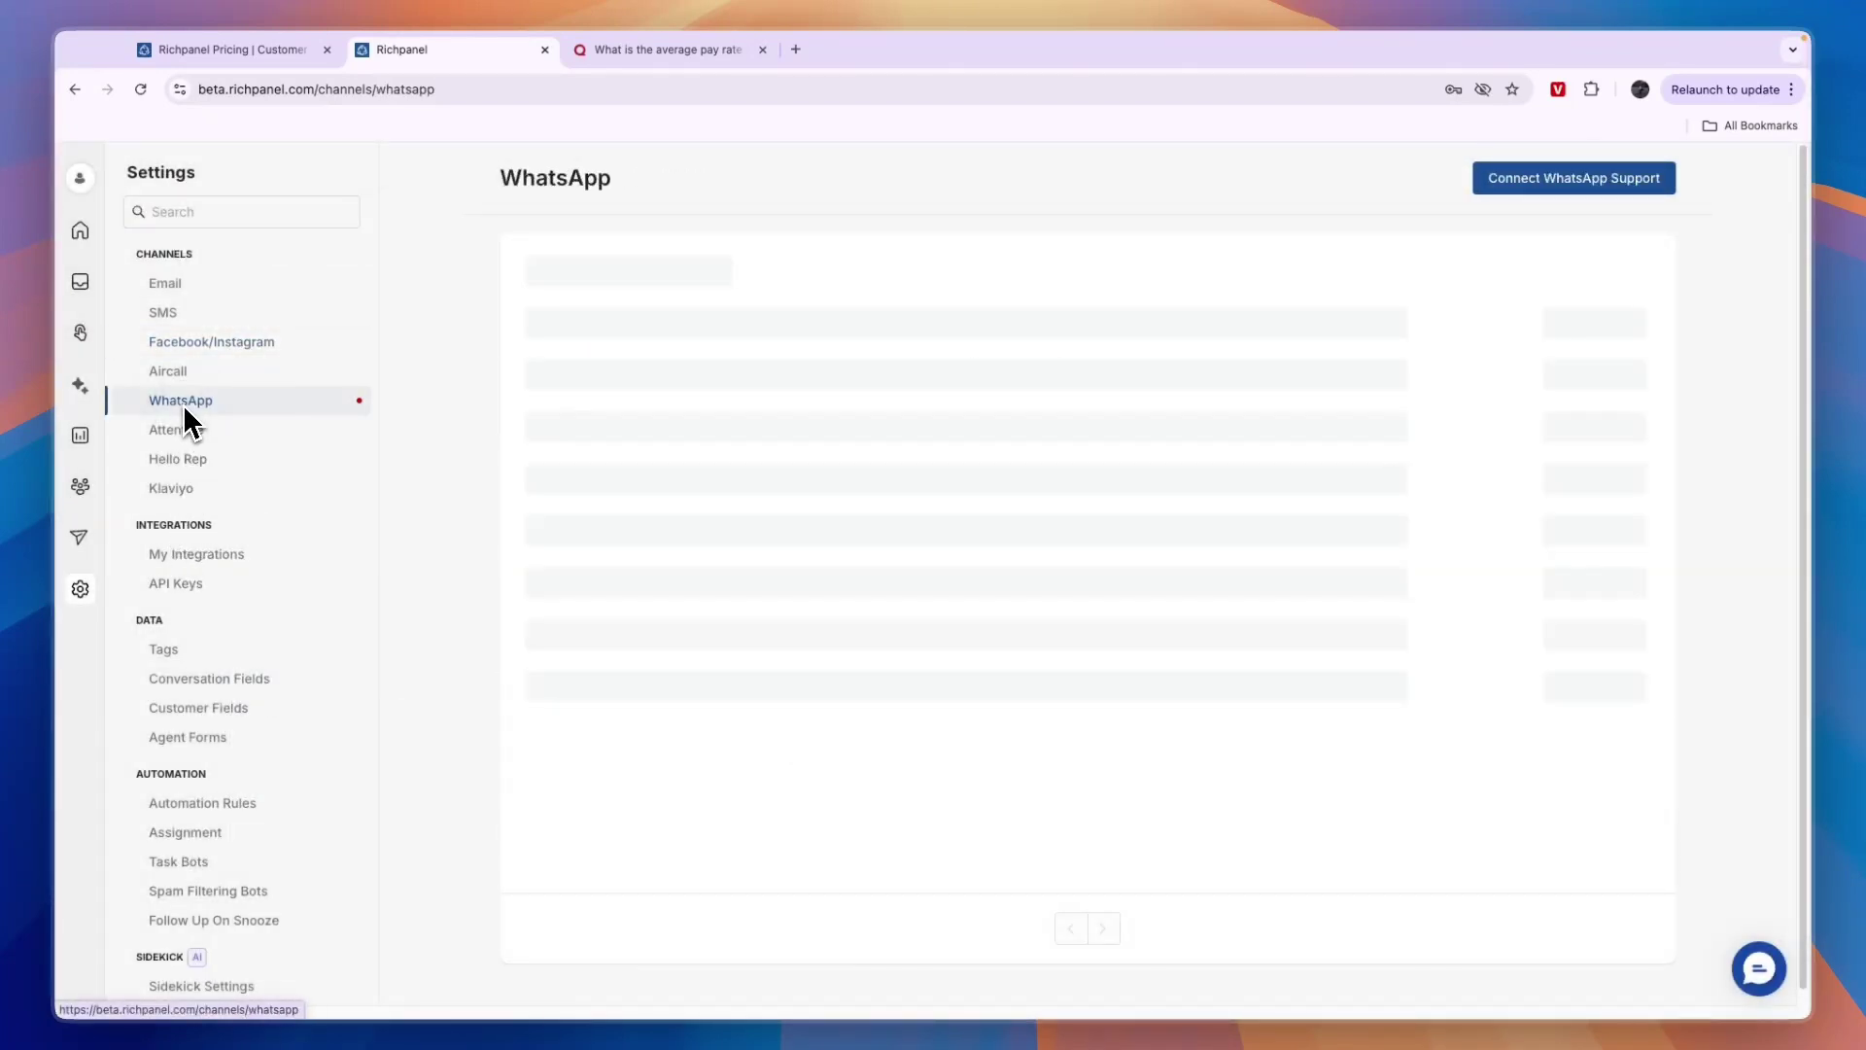
pyautogui.click(173, 311)
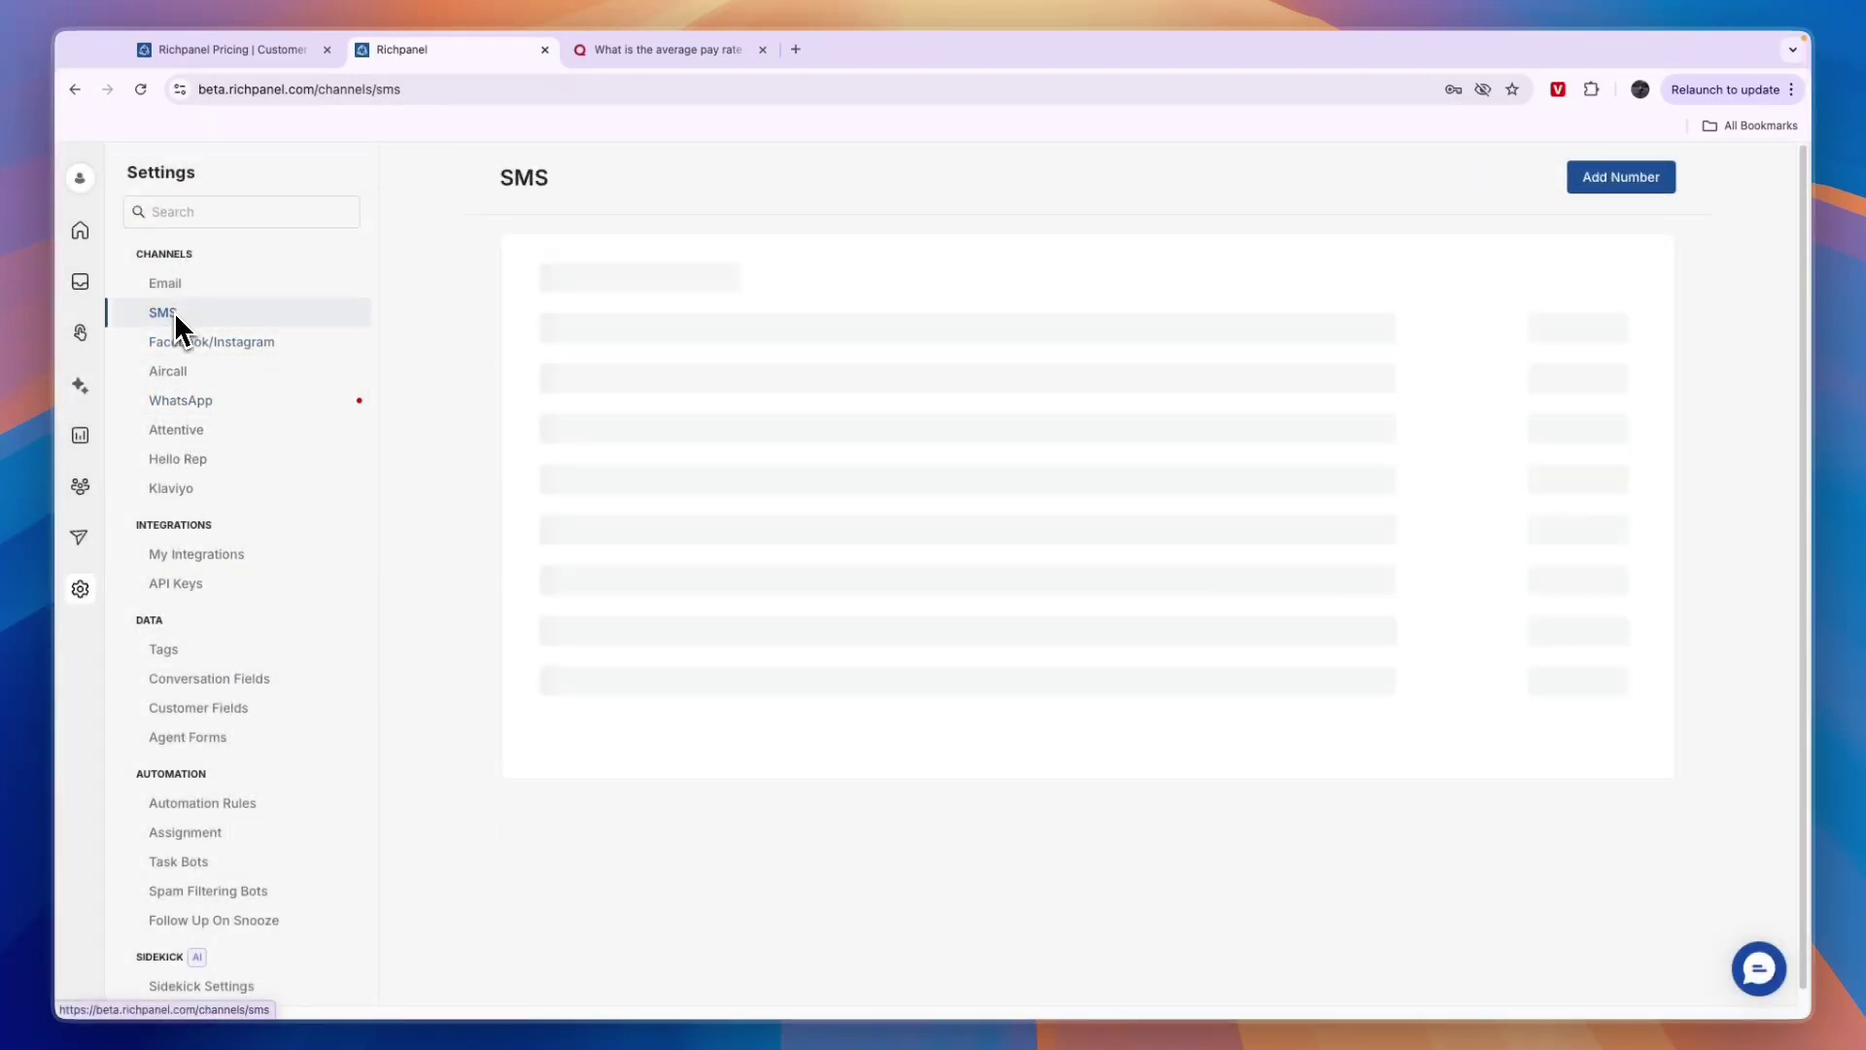
pyautogui.click(177, 283)
pyautogui.click(175, 429)
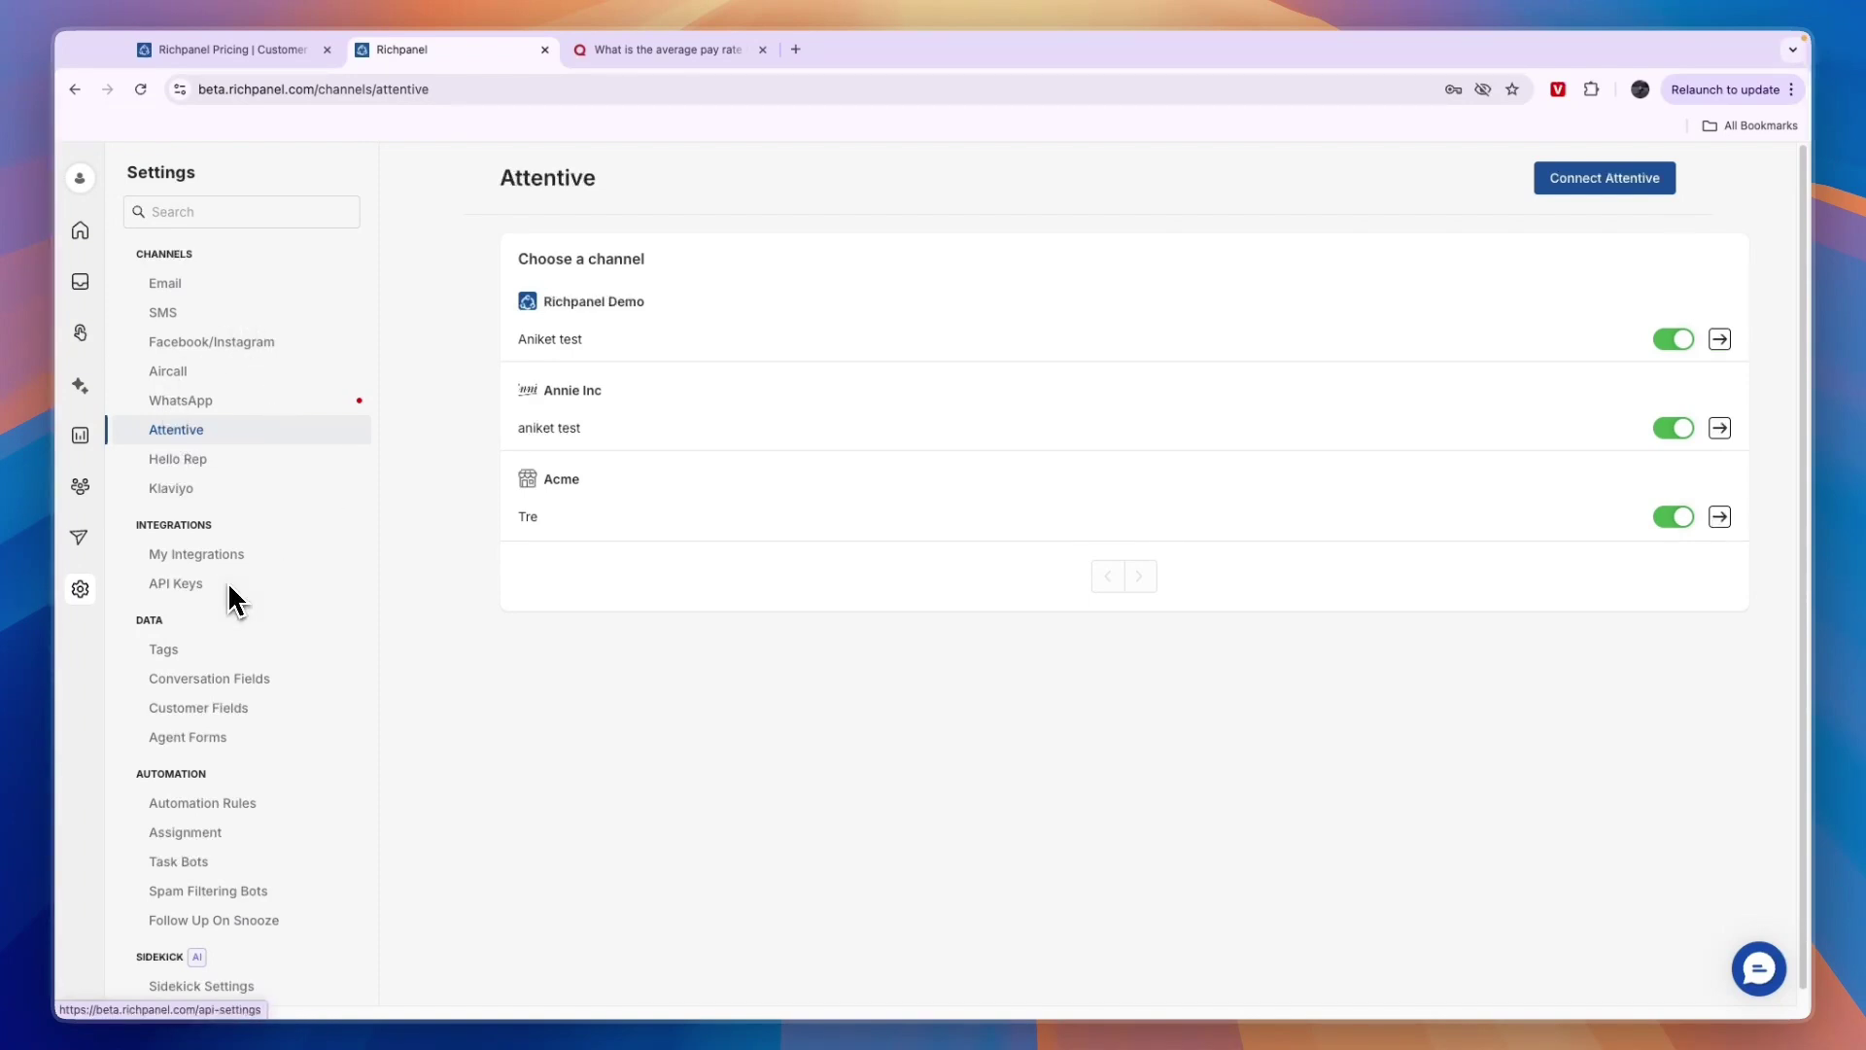
# Step: View the API keys list and My Integrations, then return to the home dashboard
pyautogui.click(200, 583)
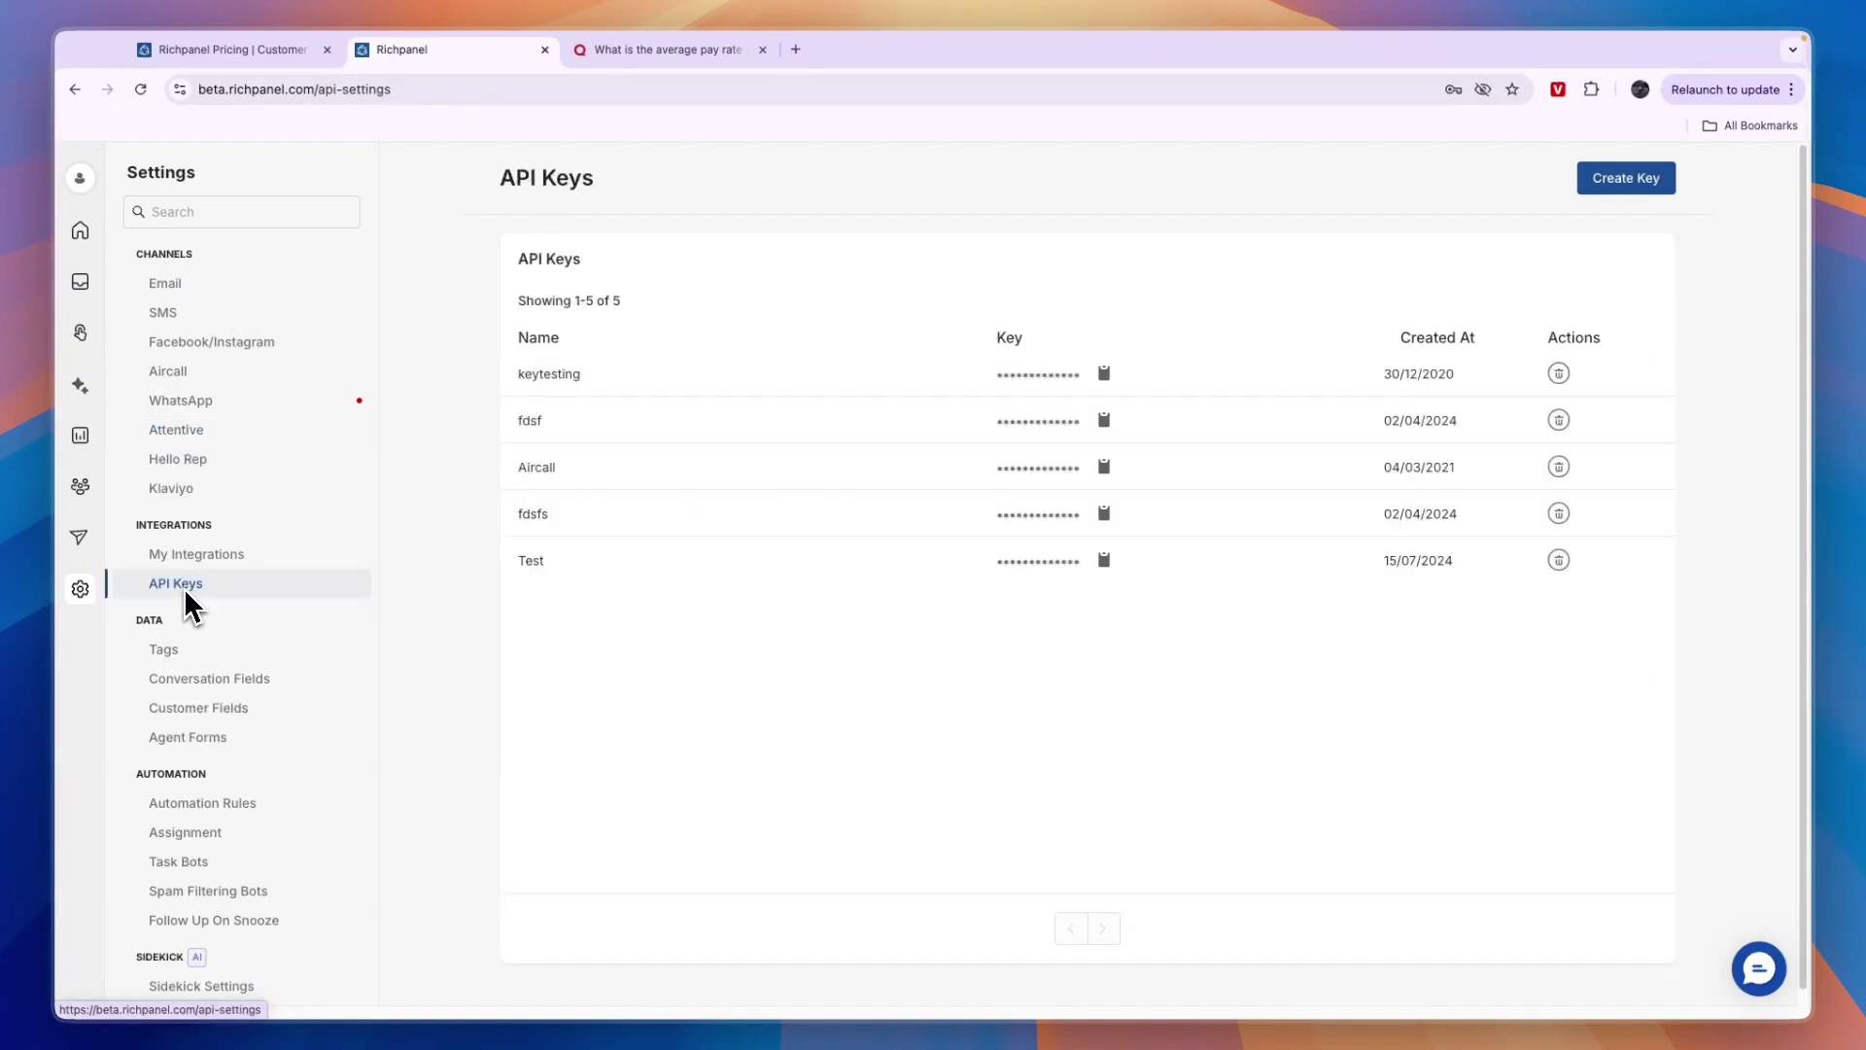
pyautogui.click(191, 555)
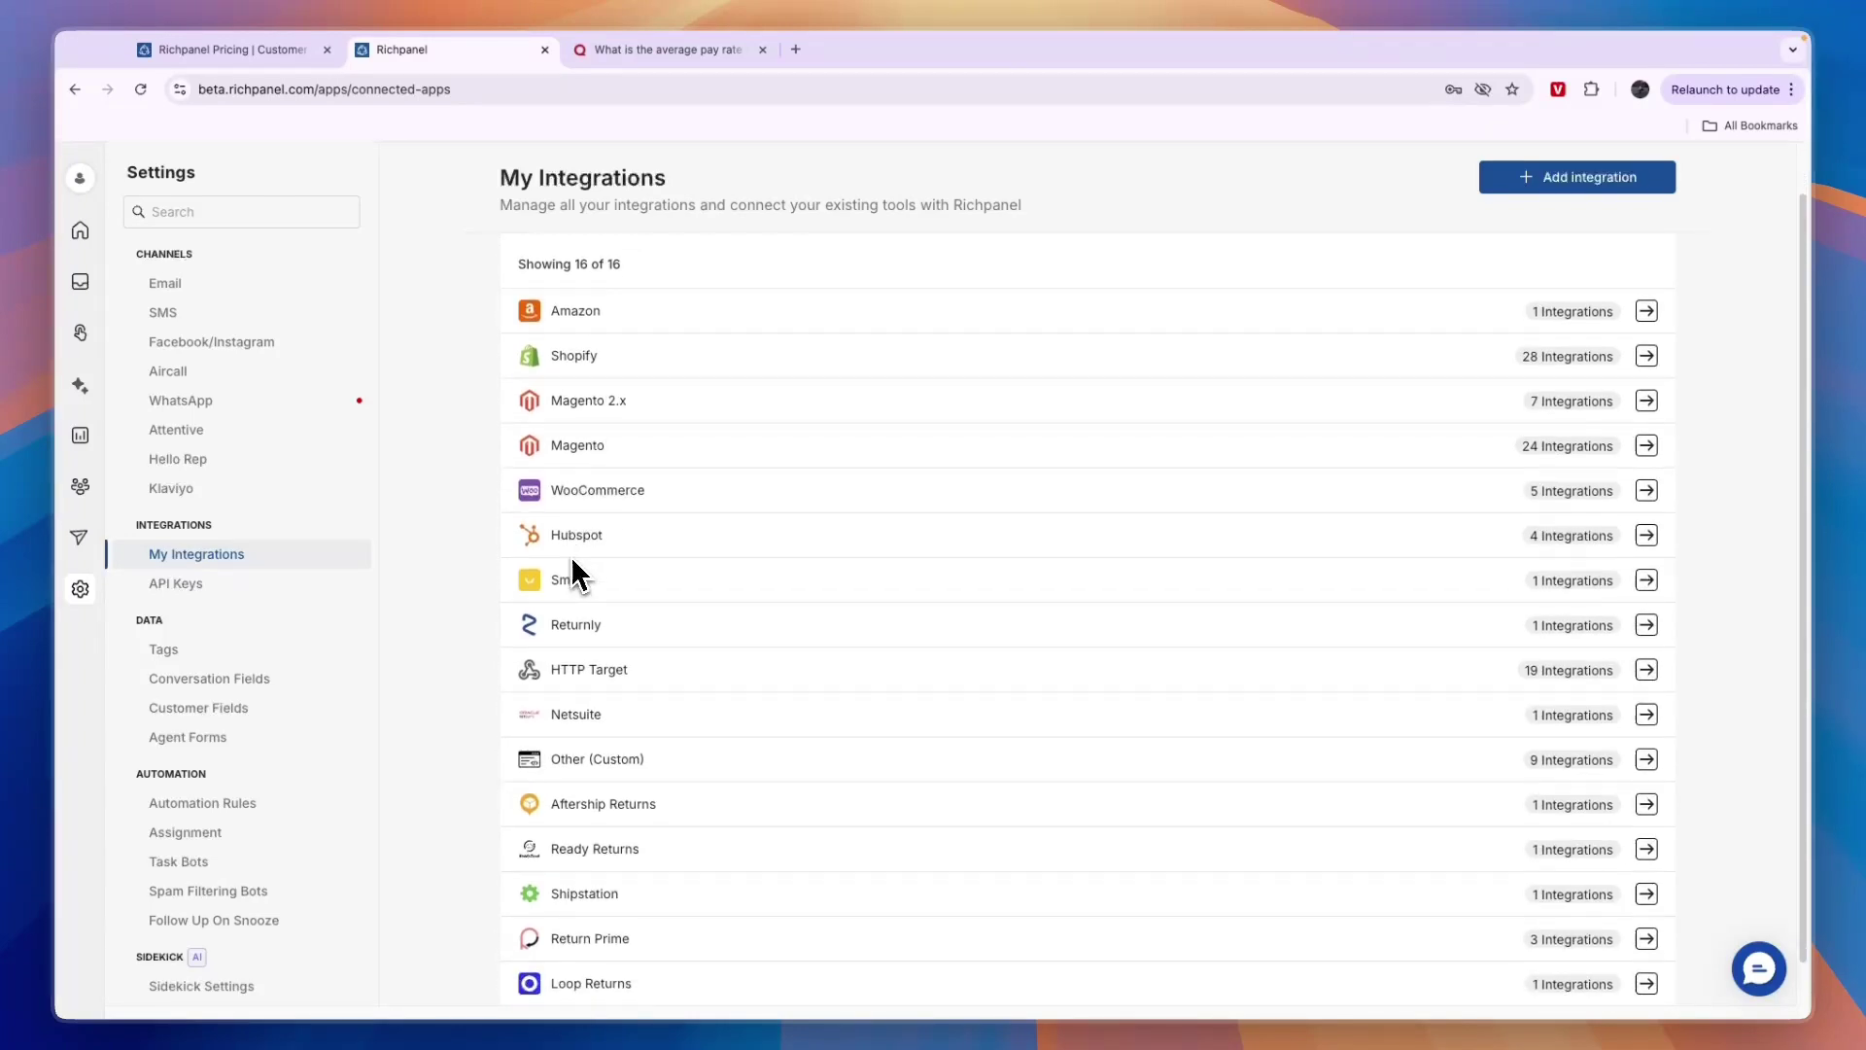
pyautogui.click(80, 230)
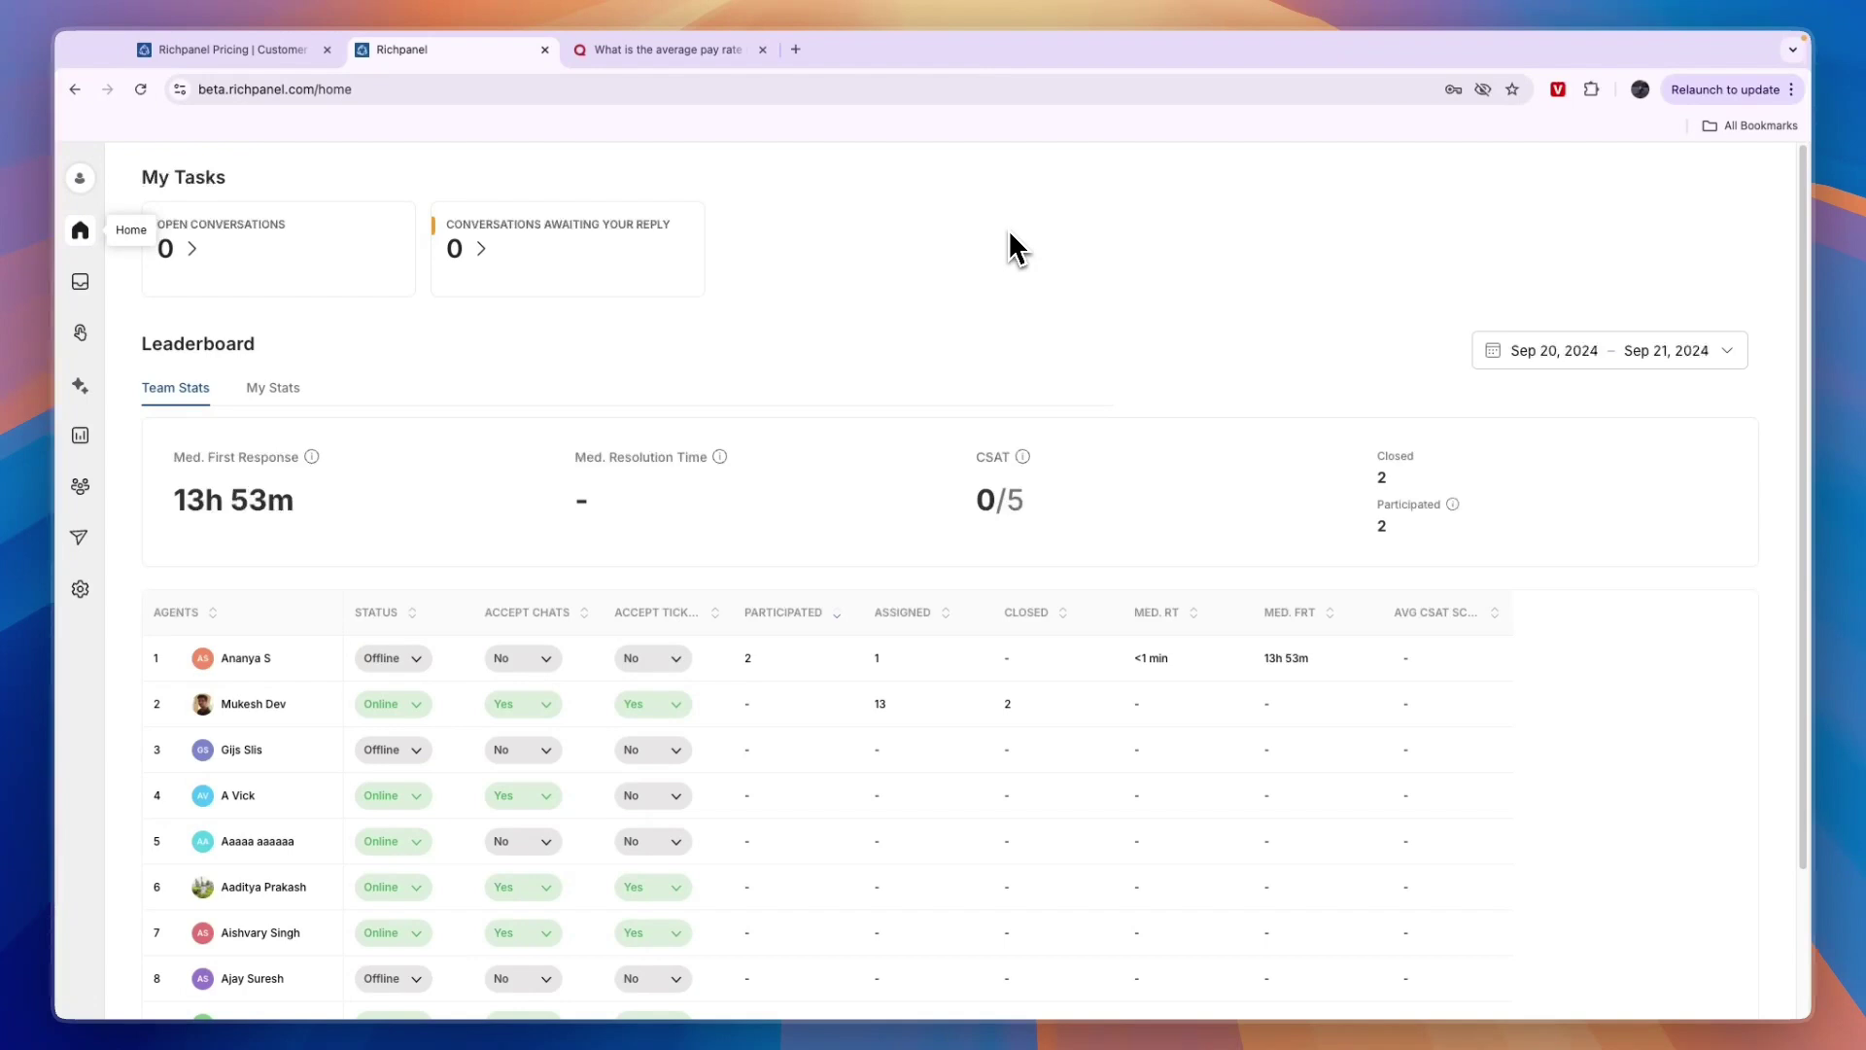
# Step: Return to the Pricing tab and scroll up to the Incubator $9, Pro $50 and Pro Max $100 plan cards
pyautogui.click(210, 49)
pyautogui.scroll(15, 627, 442)
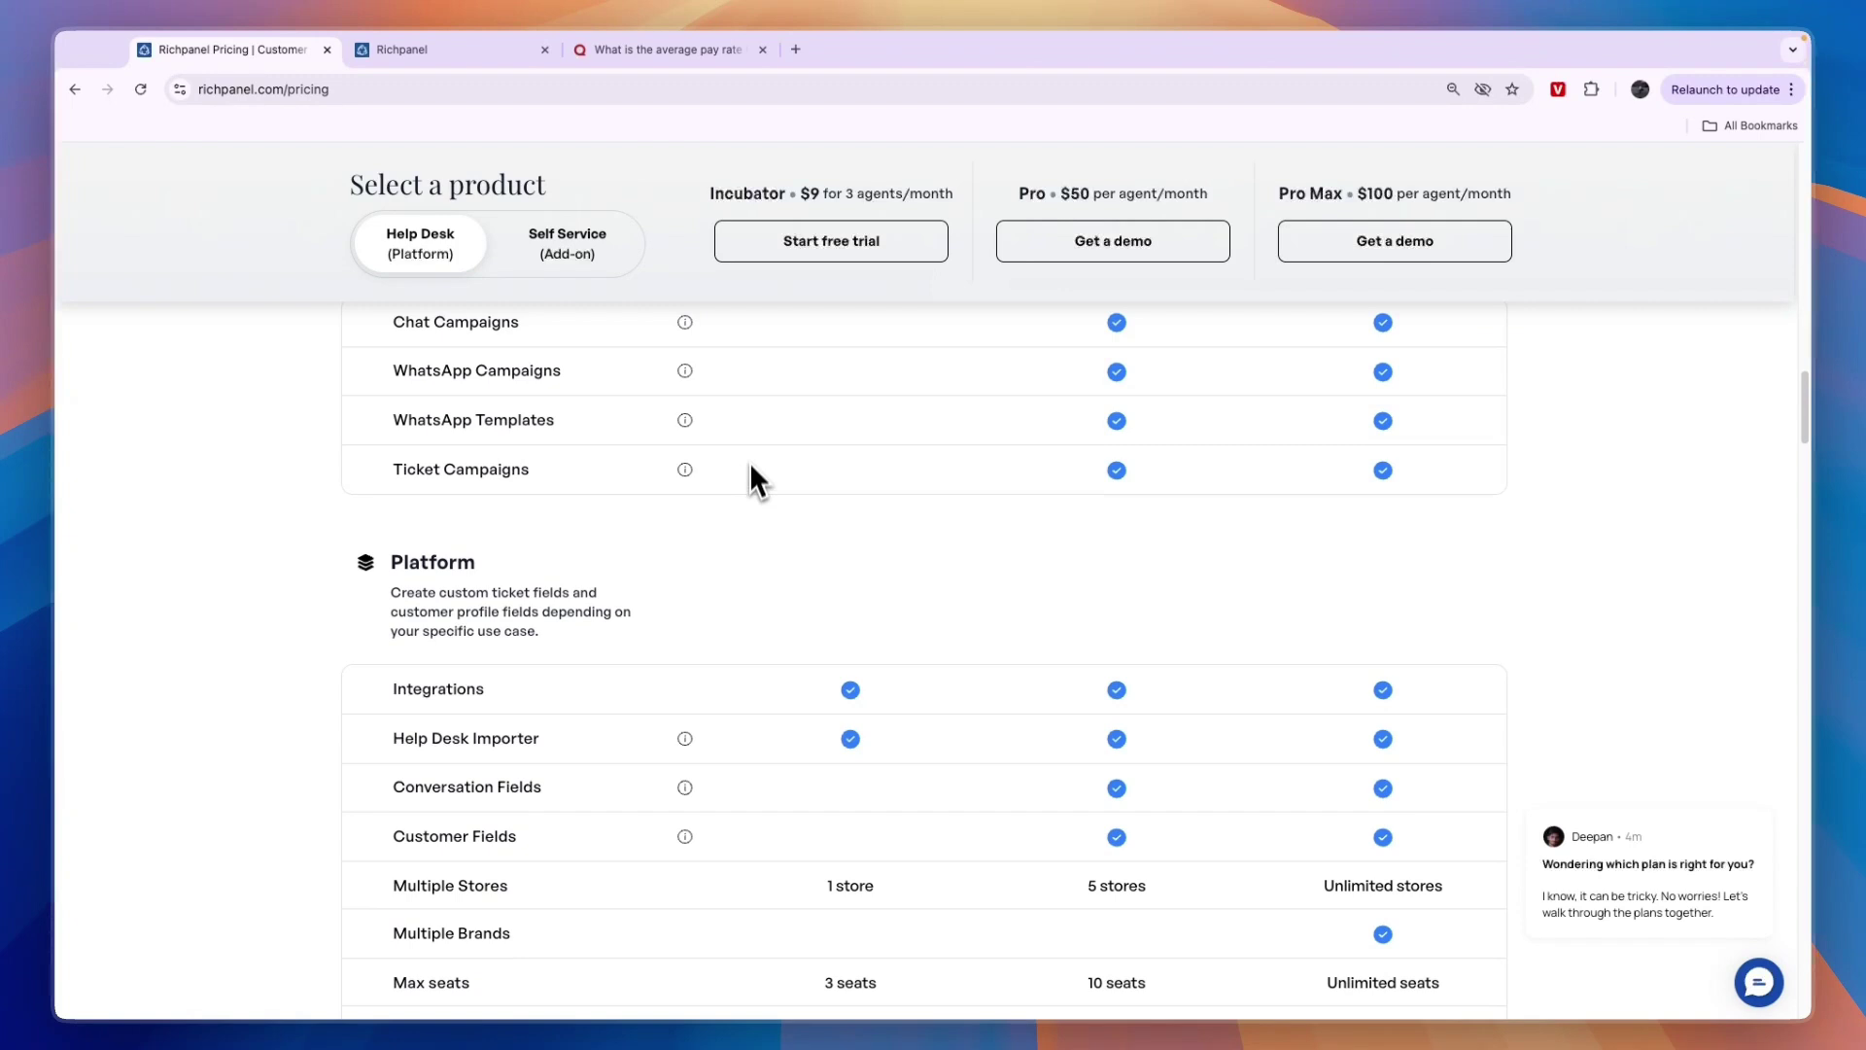
pyautogui.scroll(15, 685, 525)
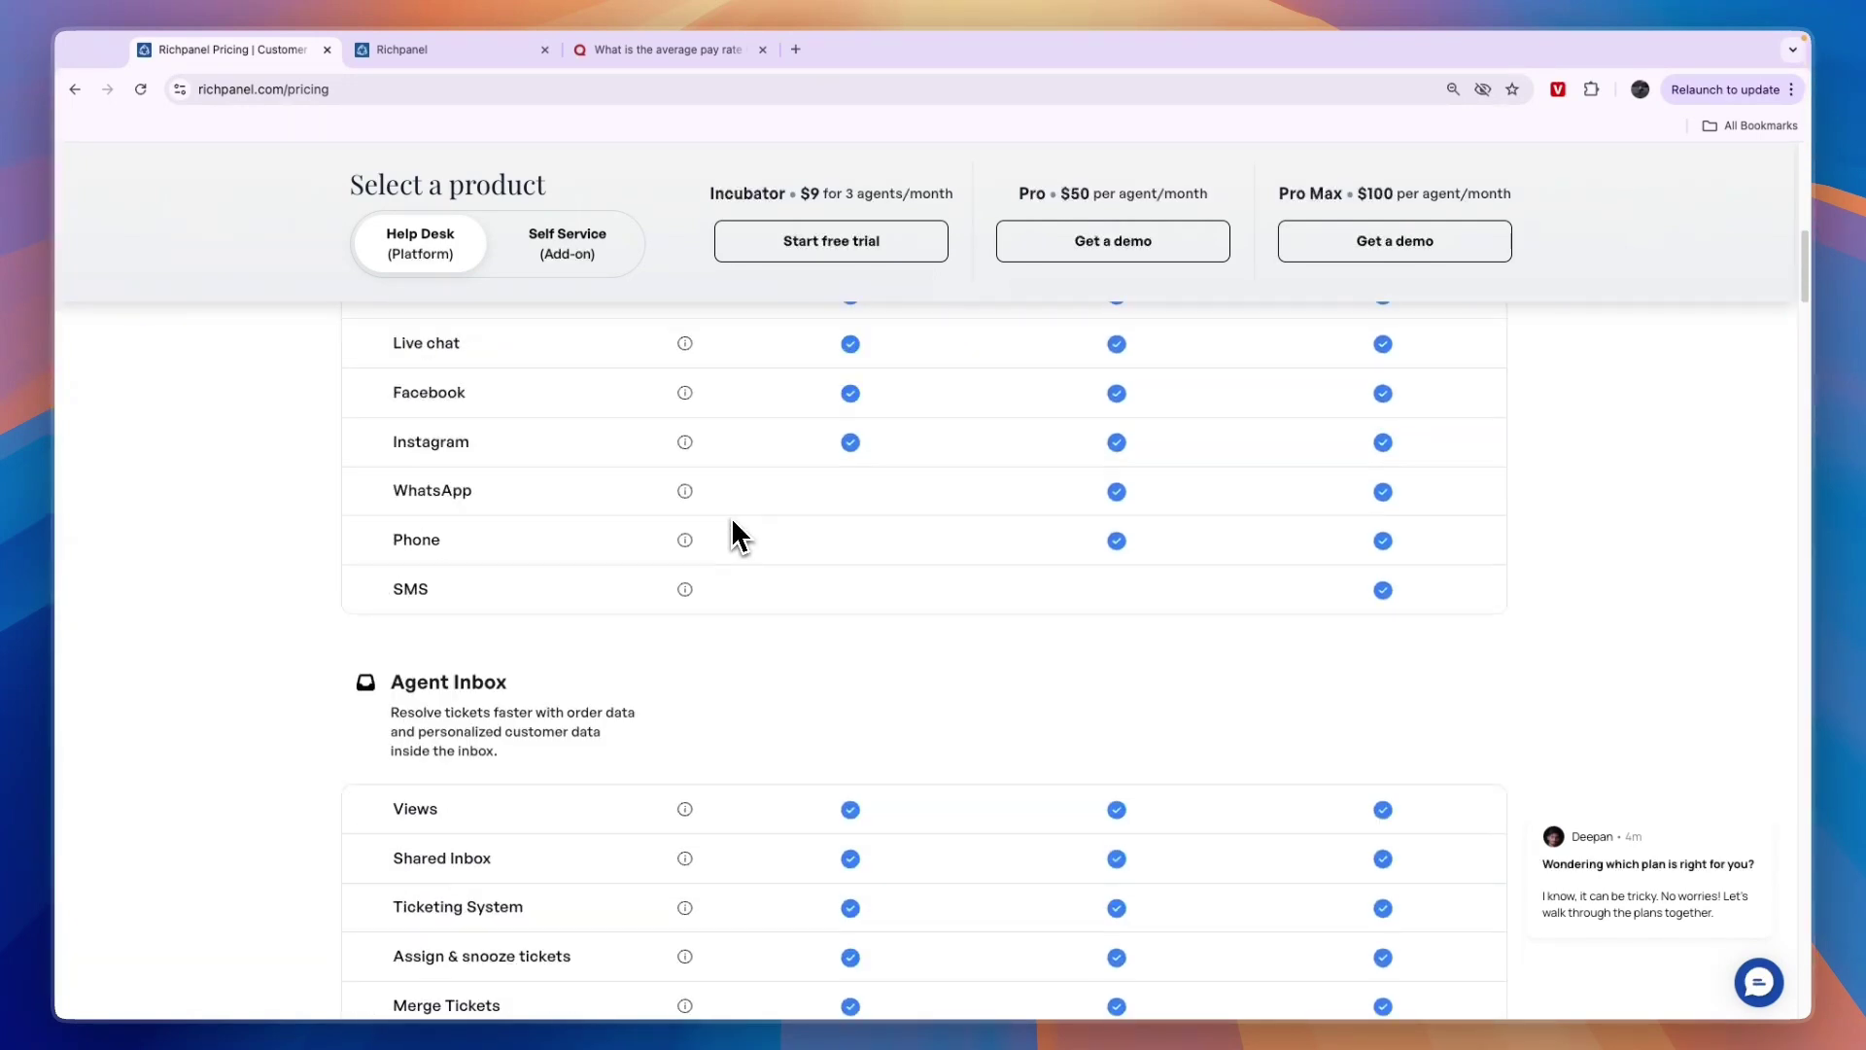
pyautogui.scroll(1, 800, 558)
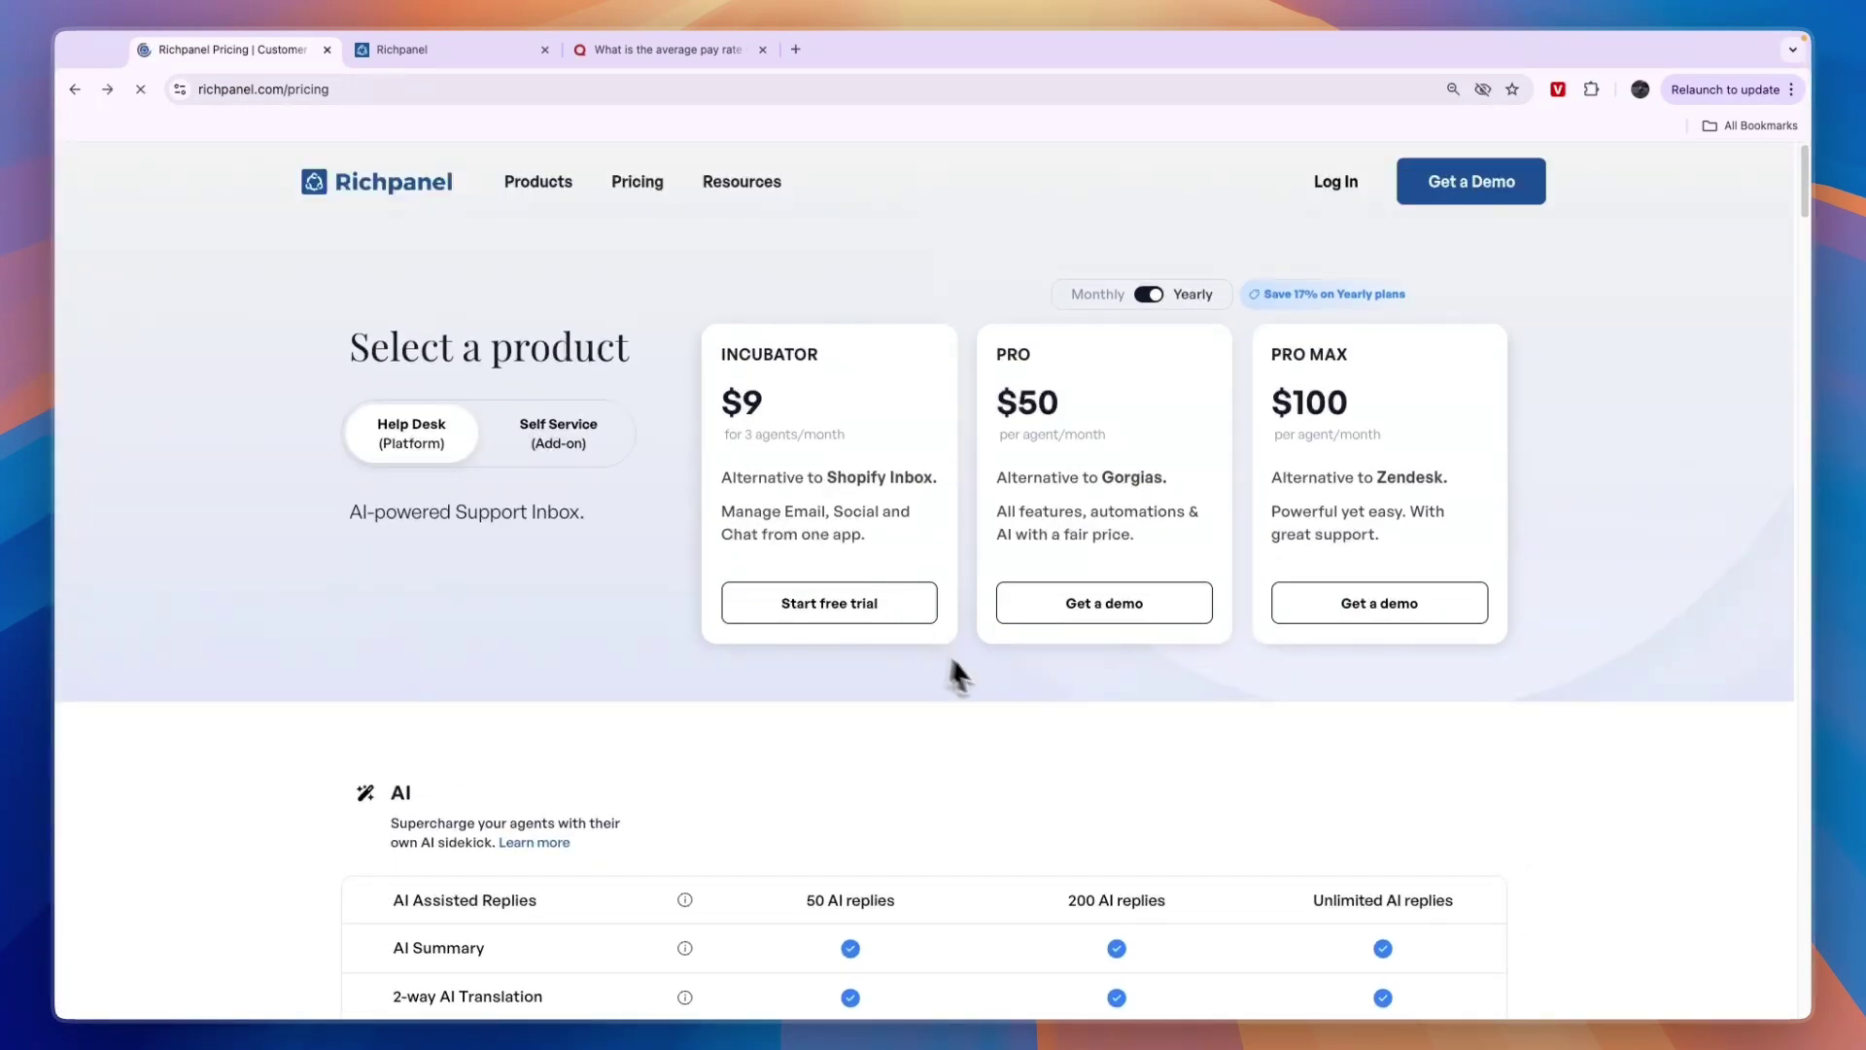